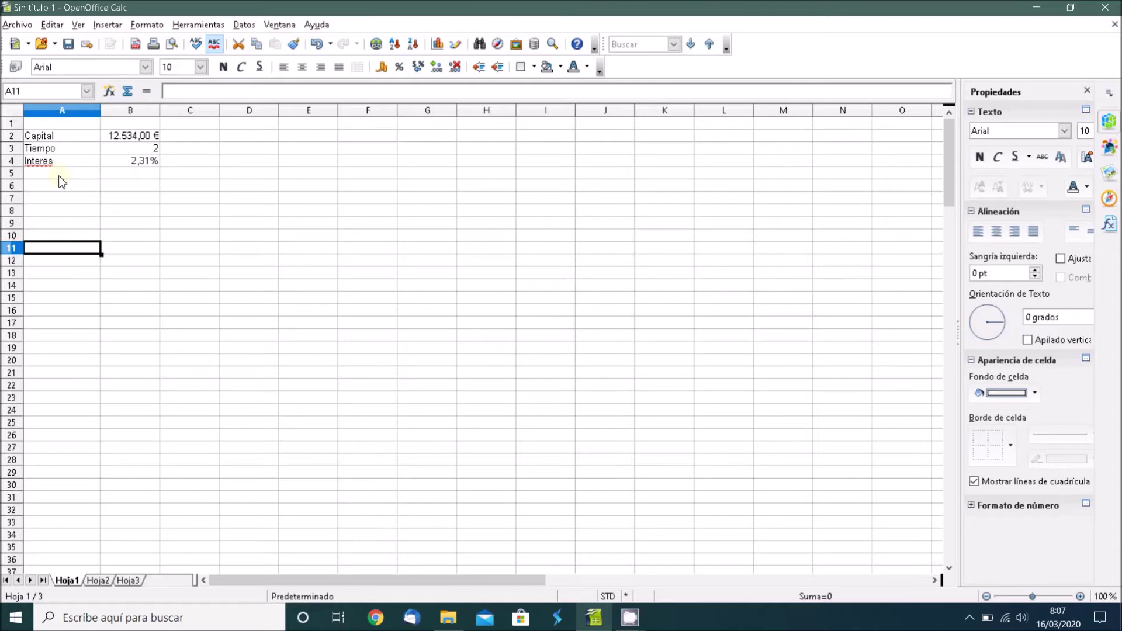
- Review the loan data labels in A2:A4 and the capital, term and interest rate values in B2:B4
click(56, 137)
click(54, 150)
click(55, 162)
click(56, 140)
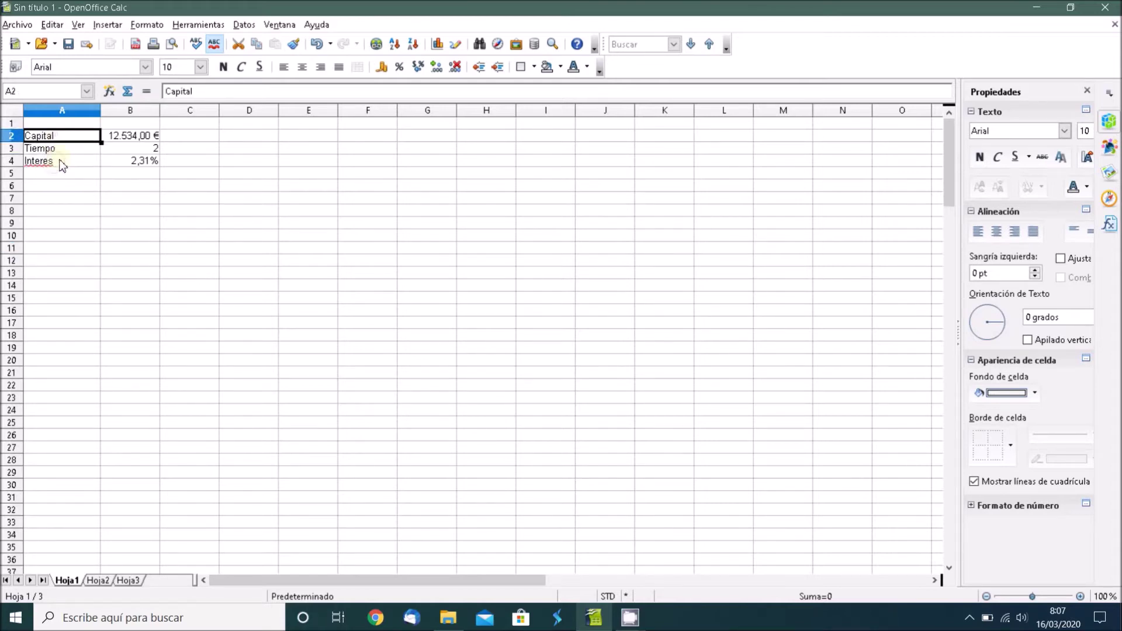
click(132, 141)
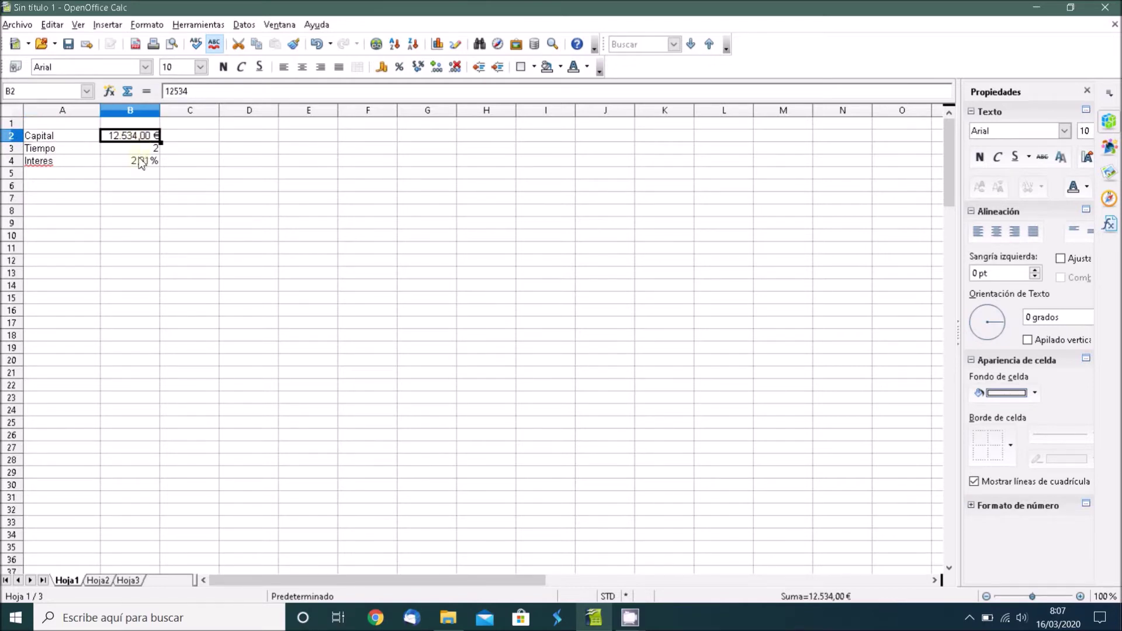
key(Down)
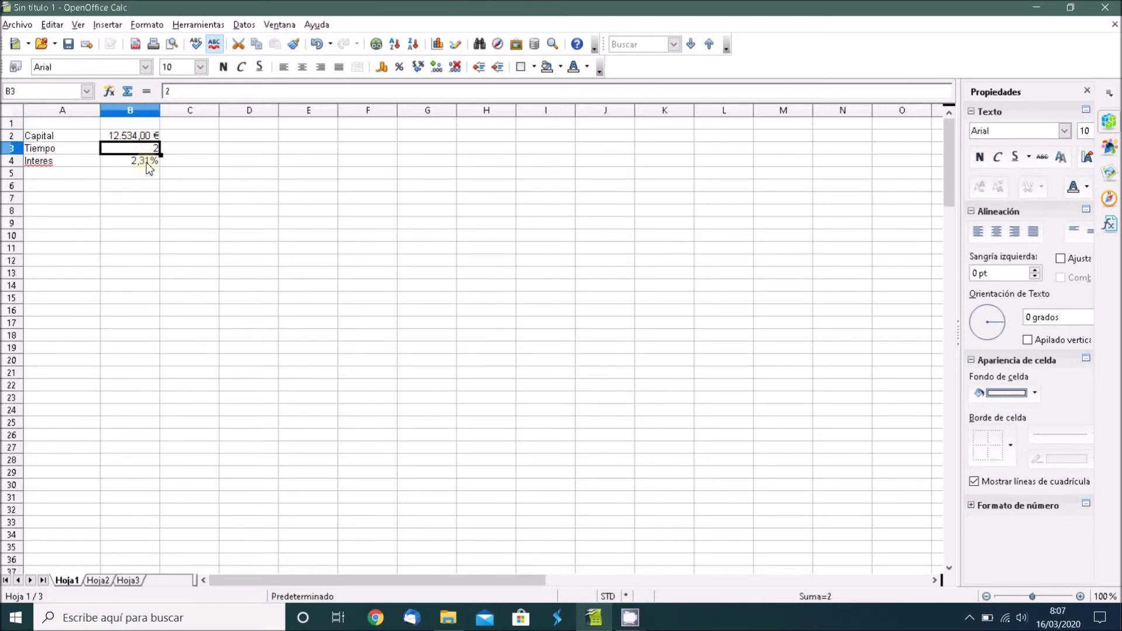
key(Down)
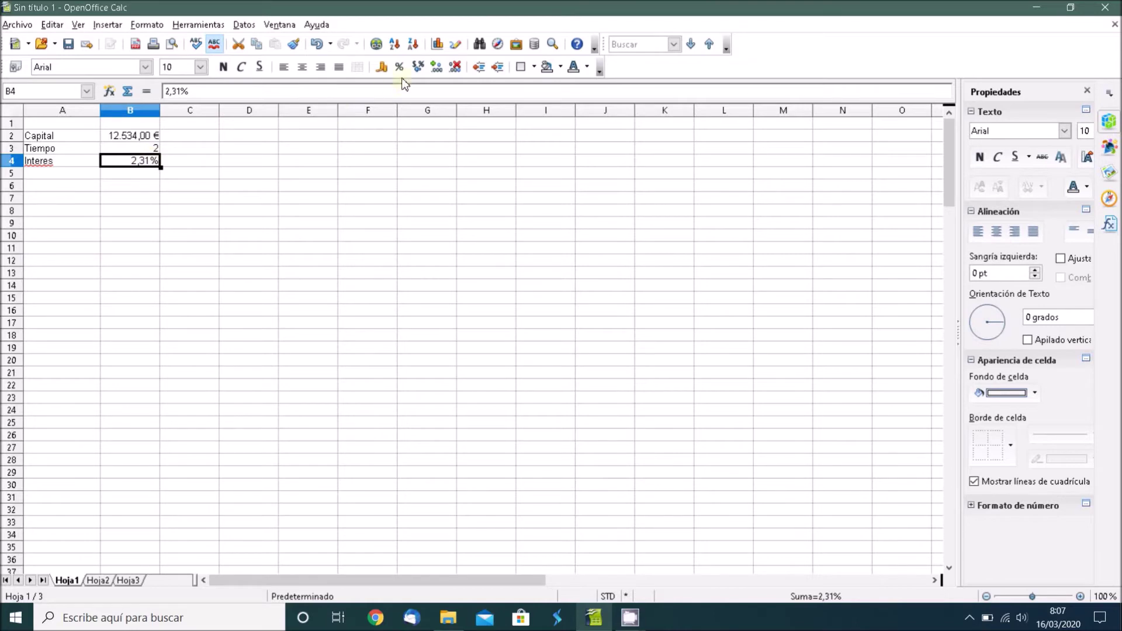
click(145, 135)
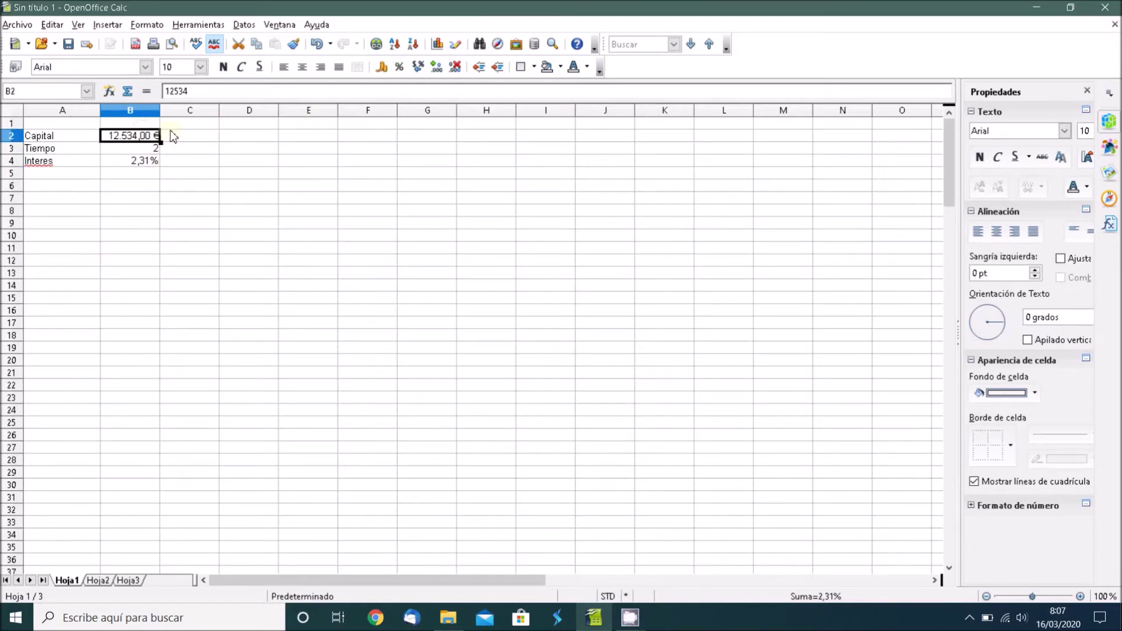
- Label A6 "Numero Periodos" and calculate the number of monthly periods in B6 with =B3*12
click(47, 187)
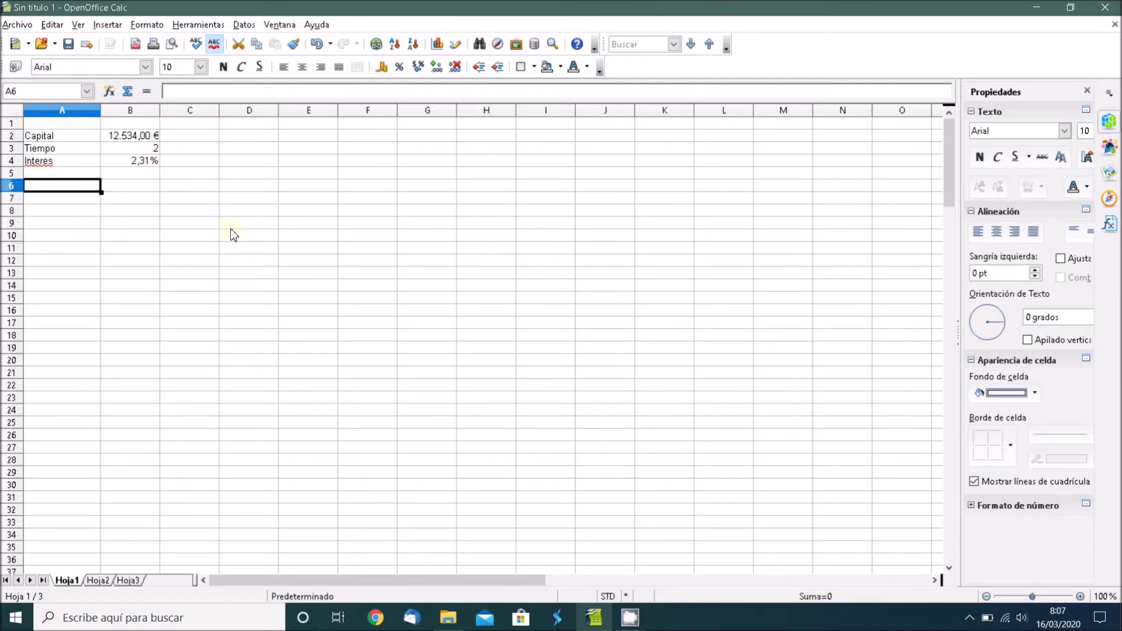
text(N)
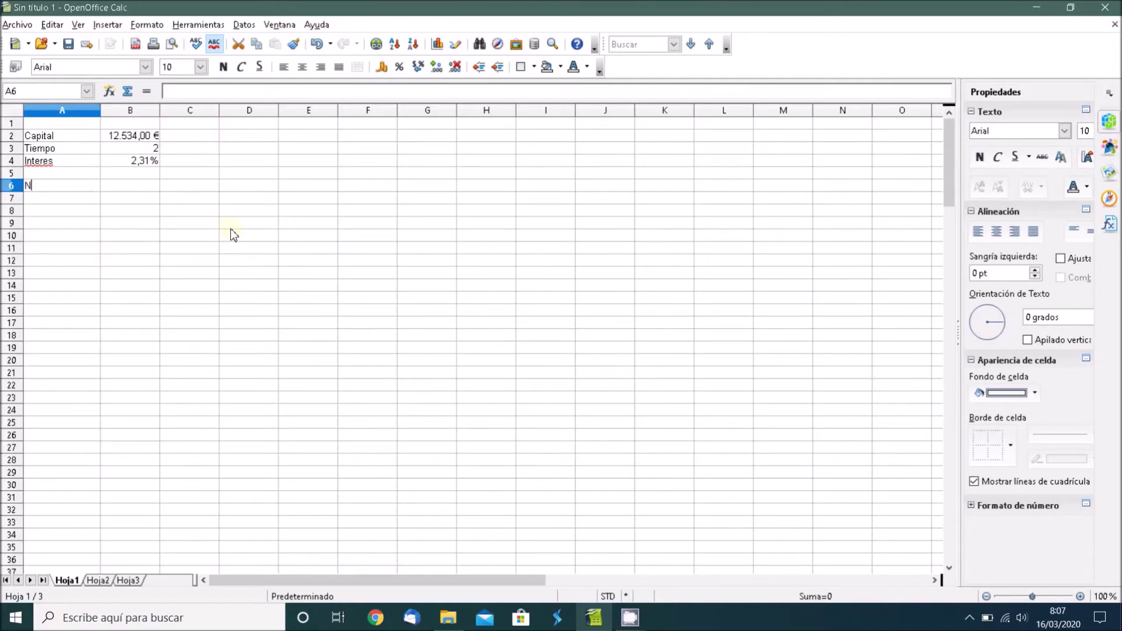
text(umero )
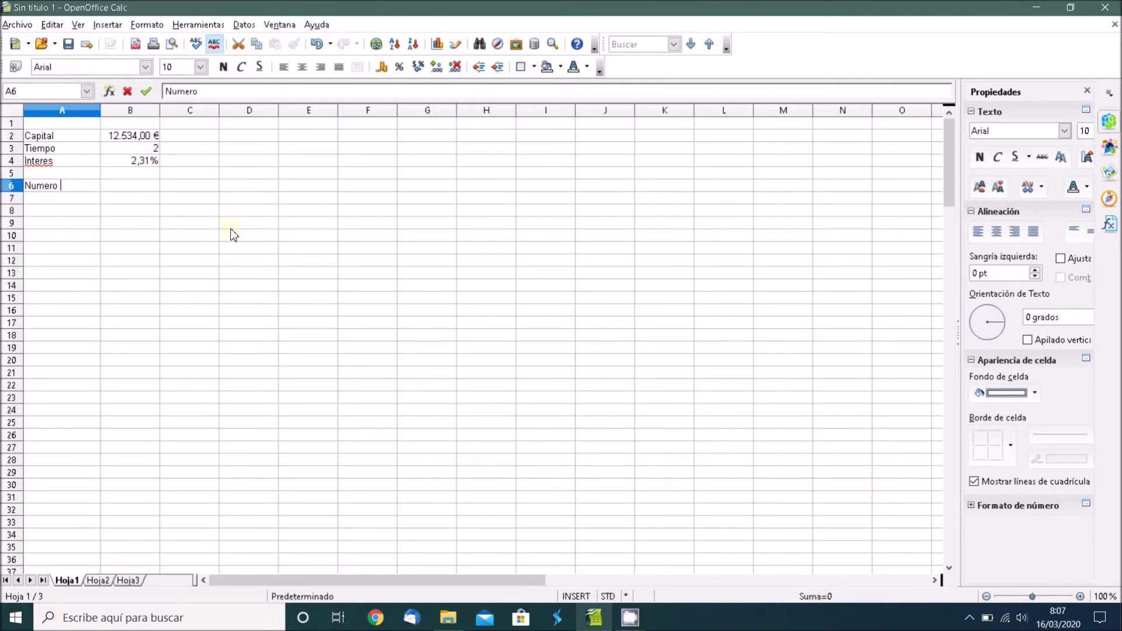
text(Periodos)
key(Tab)
text(=)
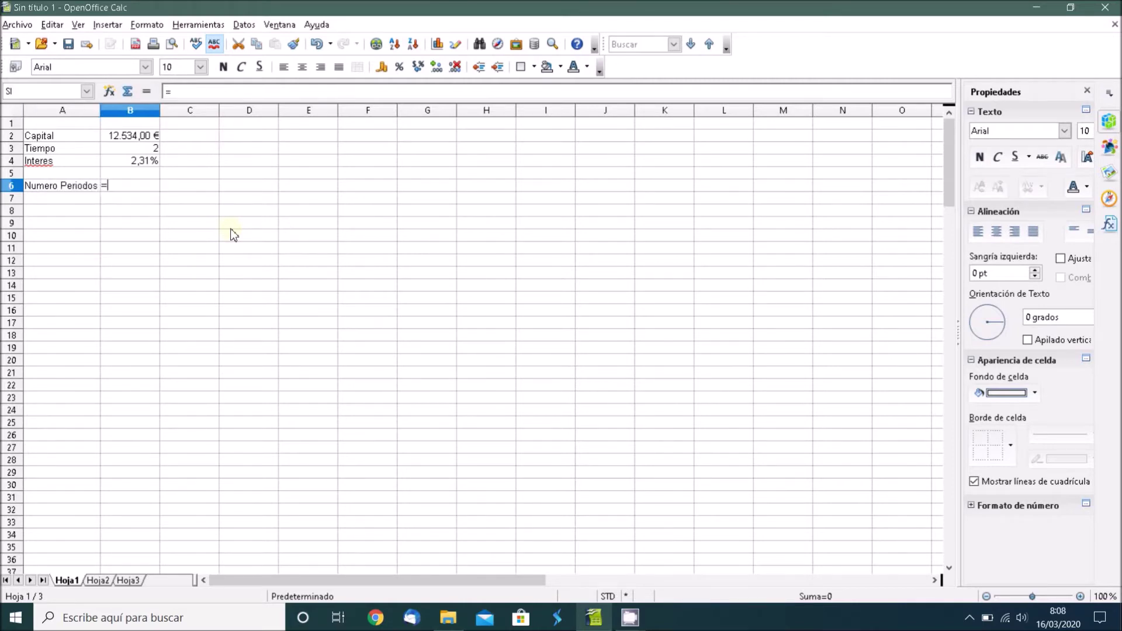
click(150, 151)
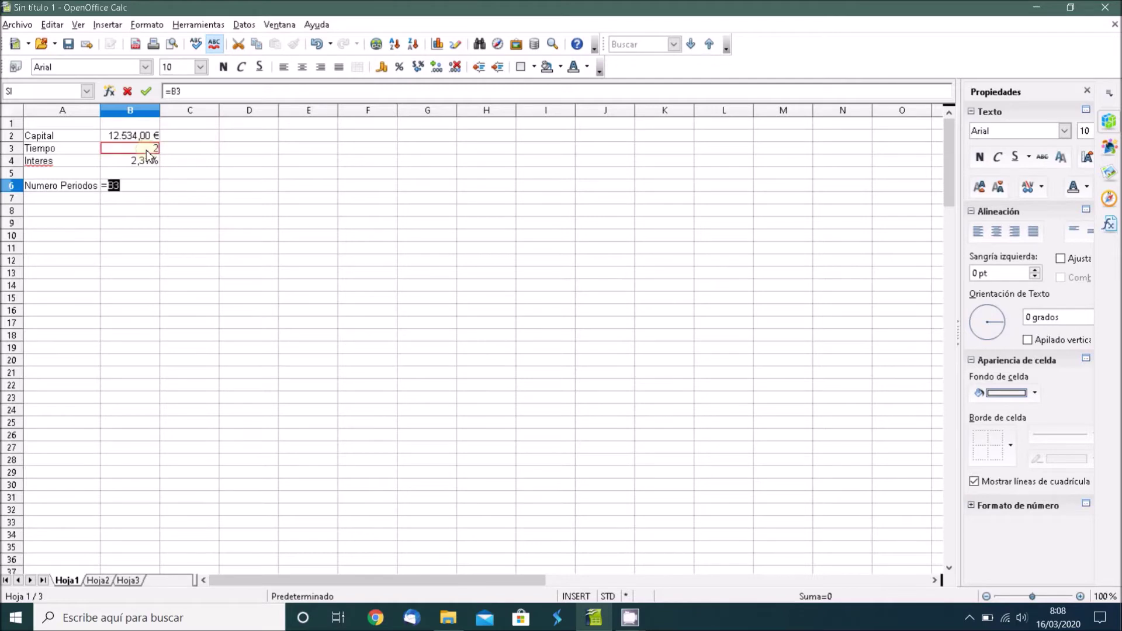
text(*12)
key(Return)
- Label A7 "Interes mensual" and calculate the monthly interest rate in B7 with =B4/12
text(Interes)
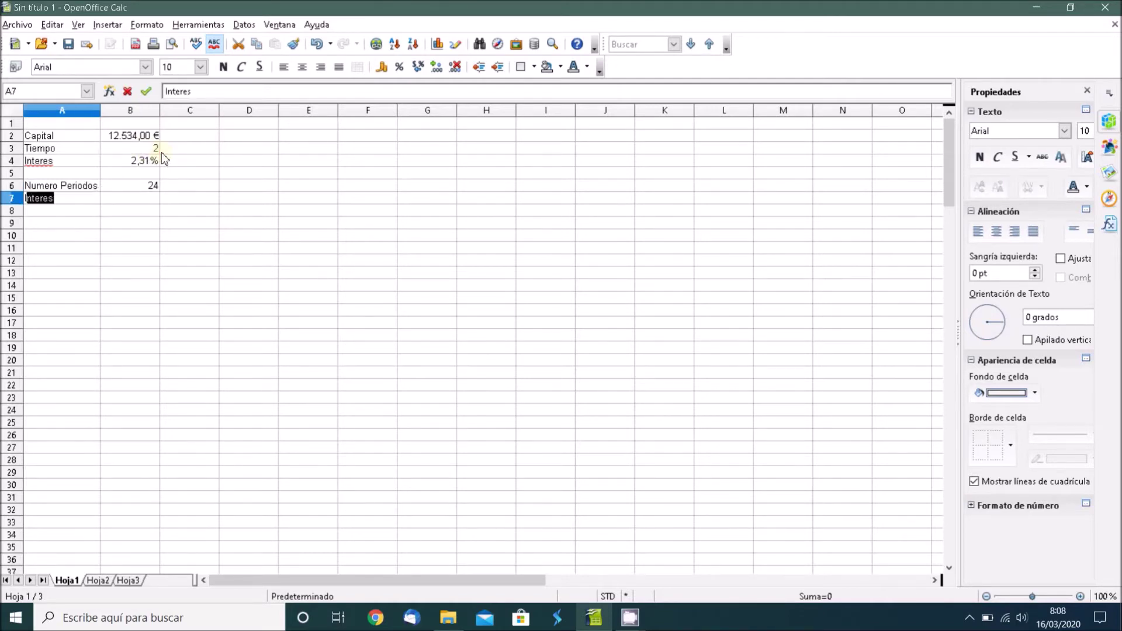
text( mensual)
key(Tab)
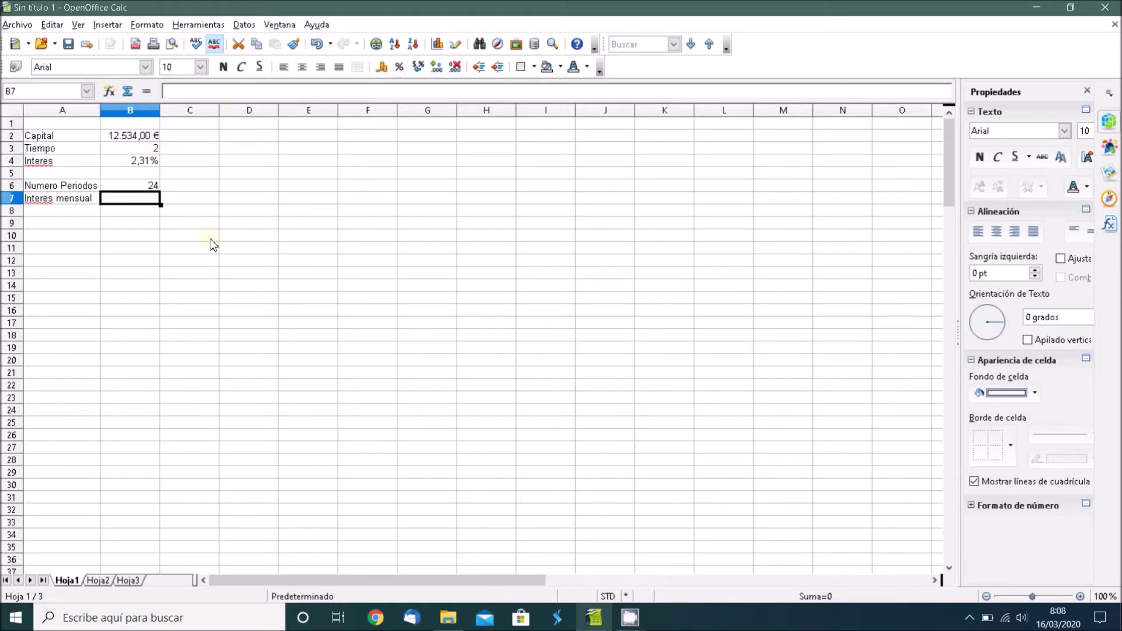
text(=)
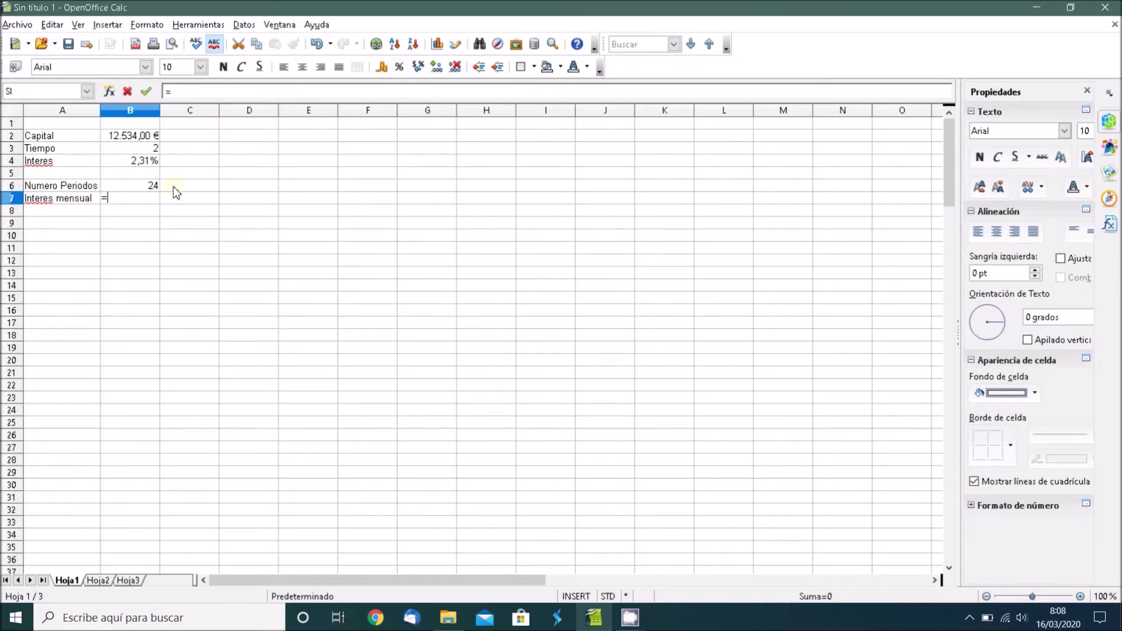
click(152, 164)
text(/)
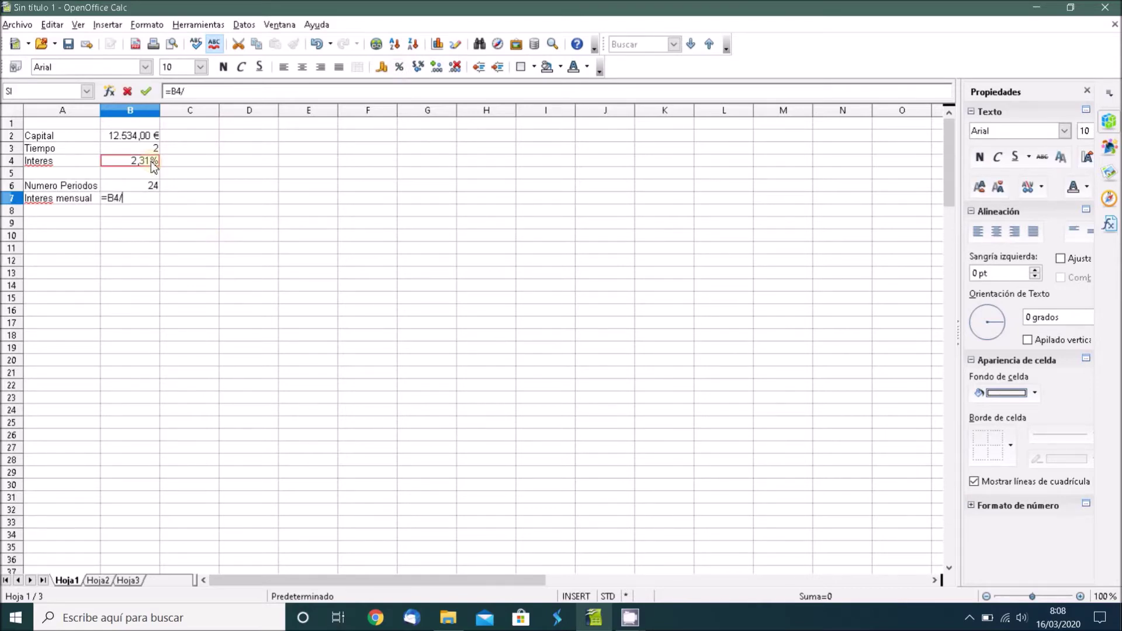
text(12)
key(Return)
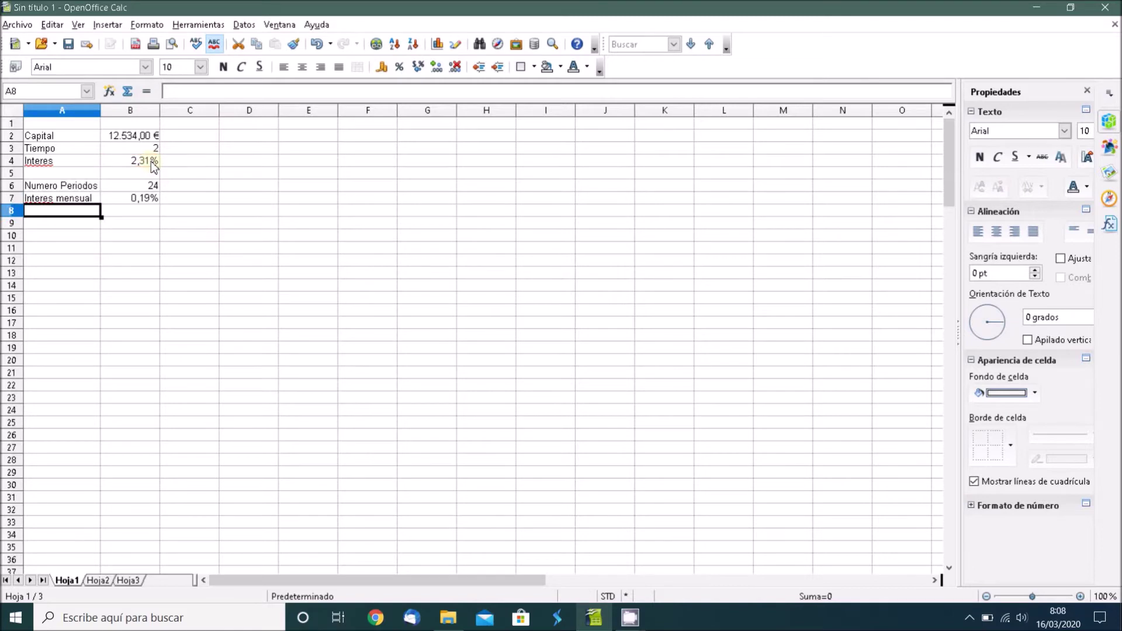
- Enter the first three table headers "Num Periodo", "Cap pte" and "Cap amort" in cells A9, B9 and C9
key(Down)
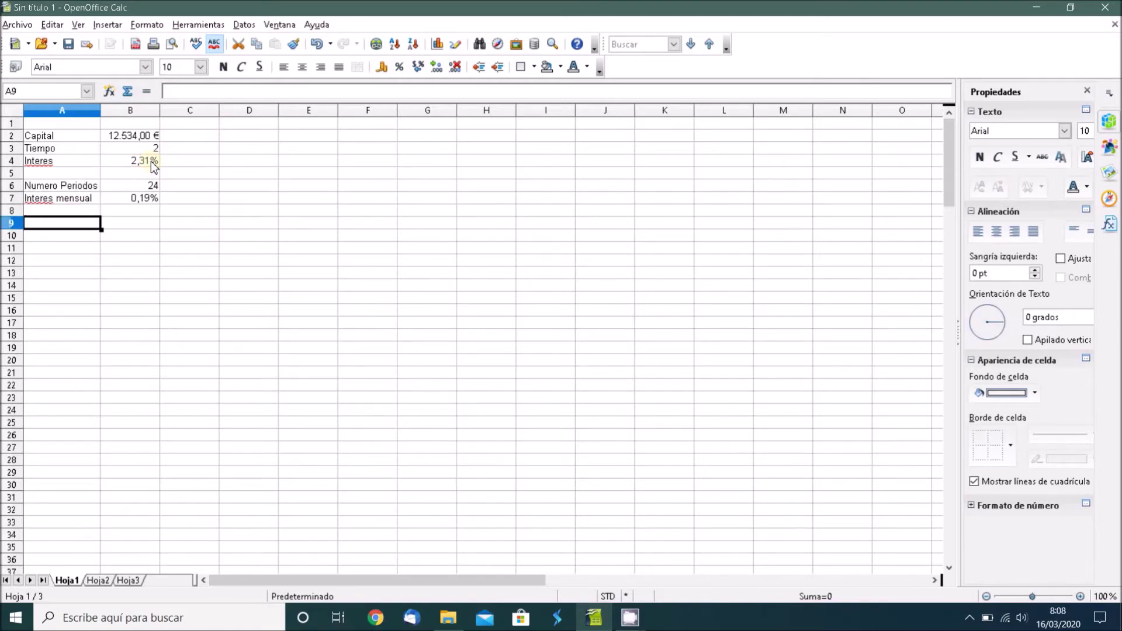
text(N)
text(ú)
key(BackSpace)
text(um Periodo)
key(Tab)
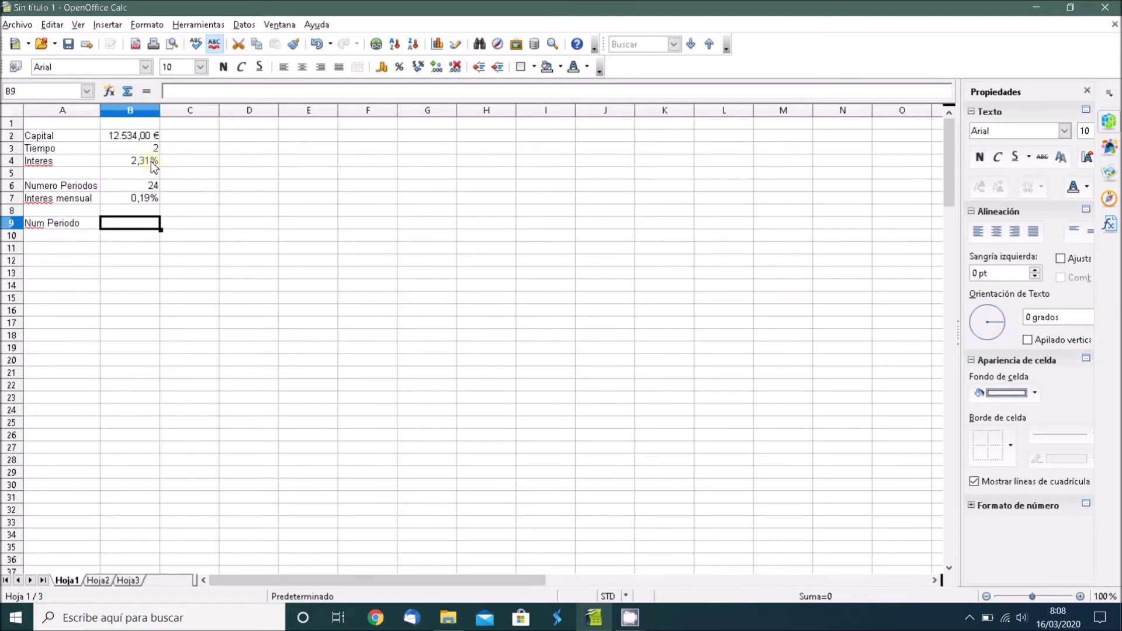
text(Cap pte)
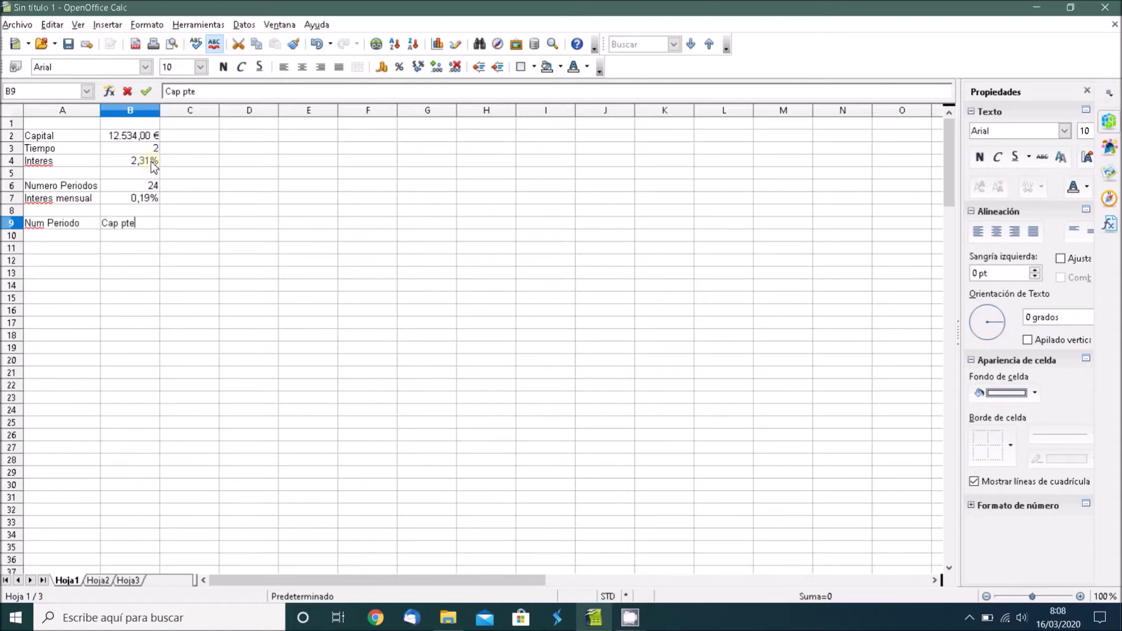
key(Tab)
text(Cap)
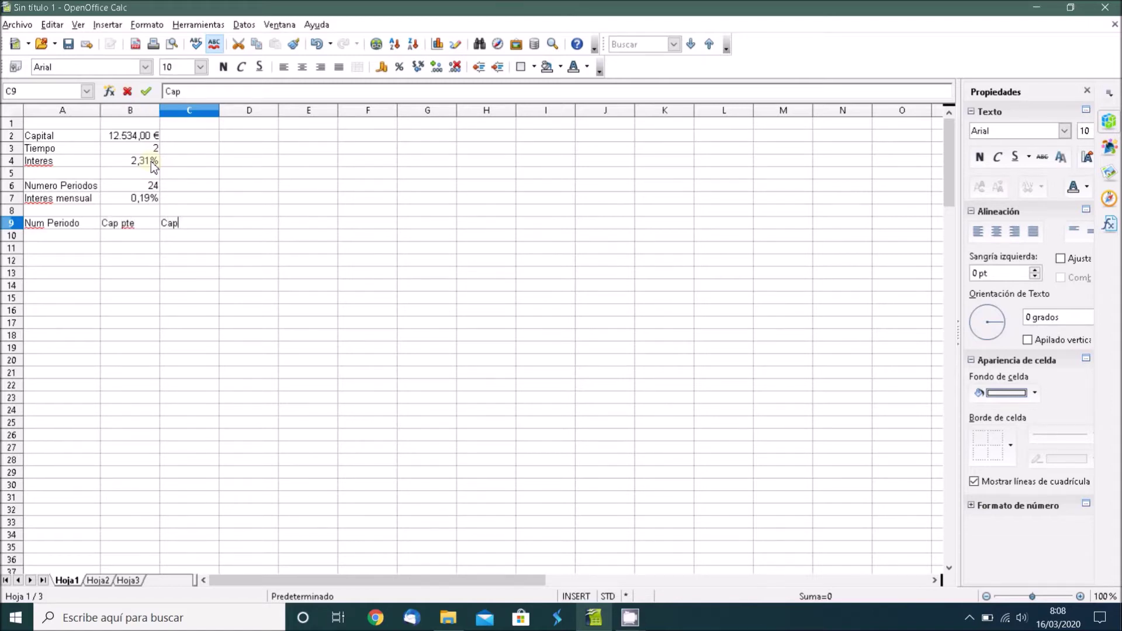
text( amort)
key(Tab)
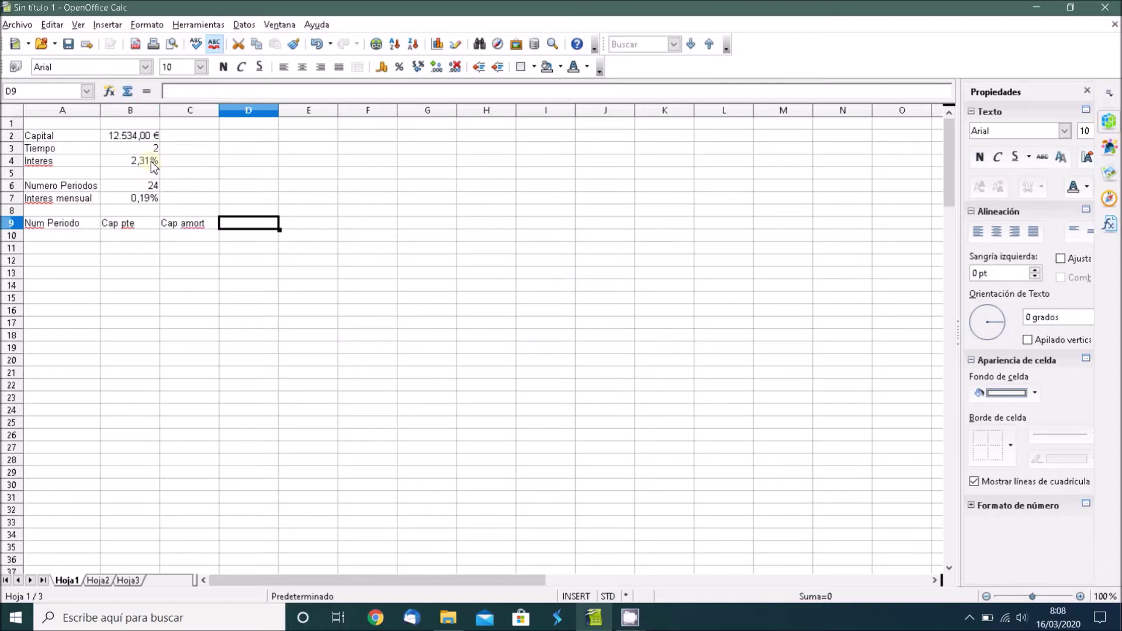
- Complete the table header row with "Interes" in D9 and "Cuota" in E9
text(Interes)
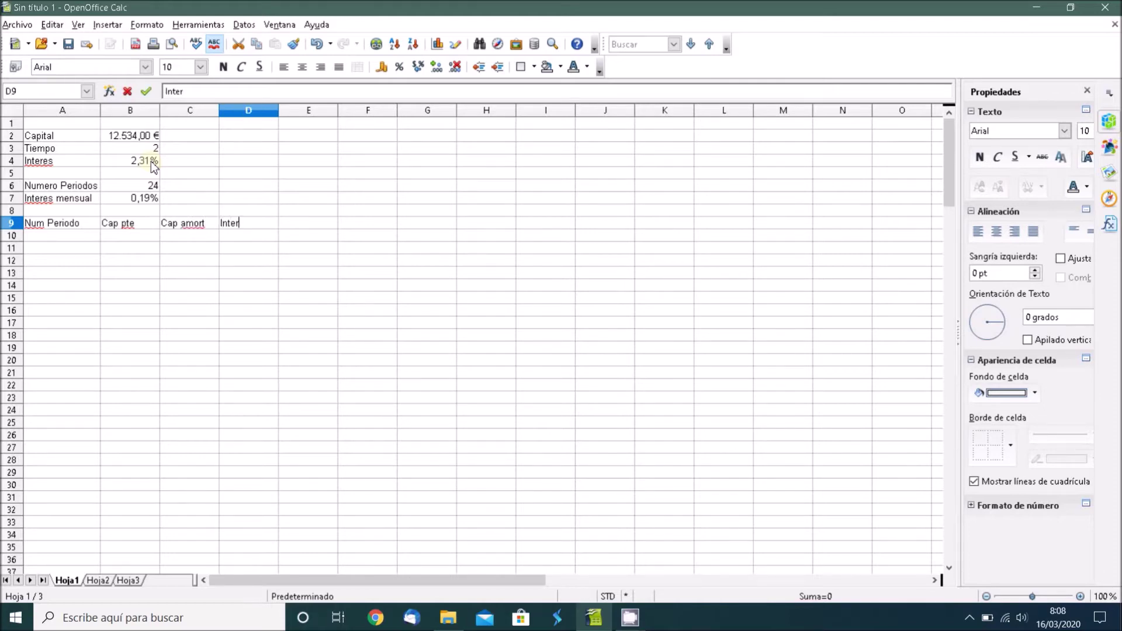
key(Return)
text(Cu)
key(BackSpace)
key(BackSpace)
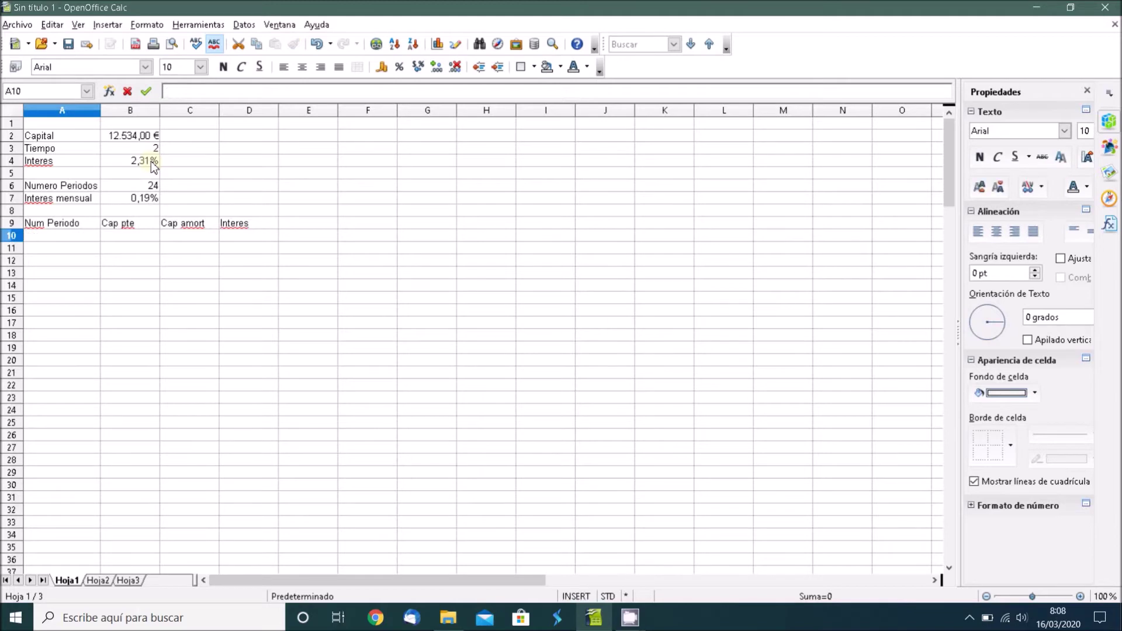
key(Up)
key(Right)
key(Right)
key(Right)
key(Right)
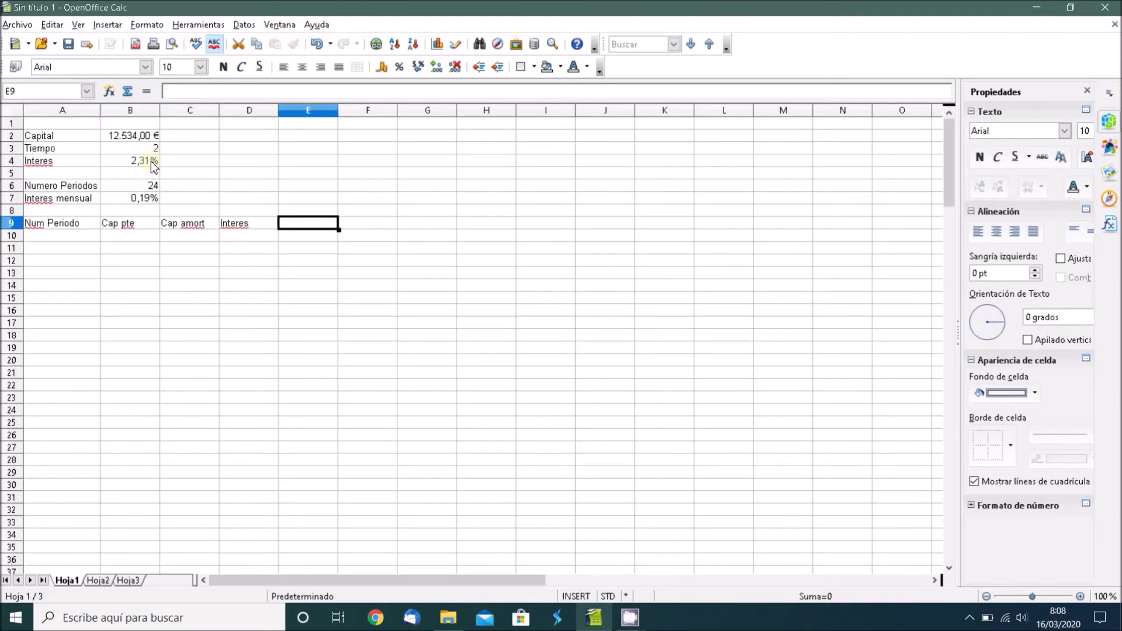
text(Cuota)
key(Return)
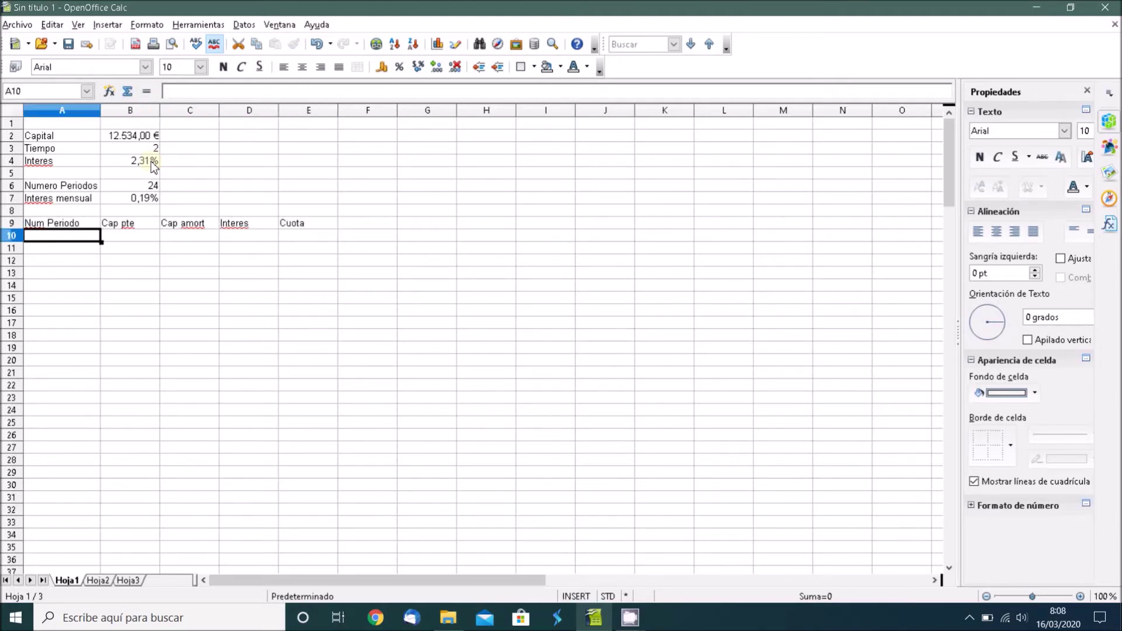
- Write the formula =SI(B6>1;1;"") in A10 for the first period number
text(=)
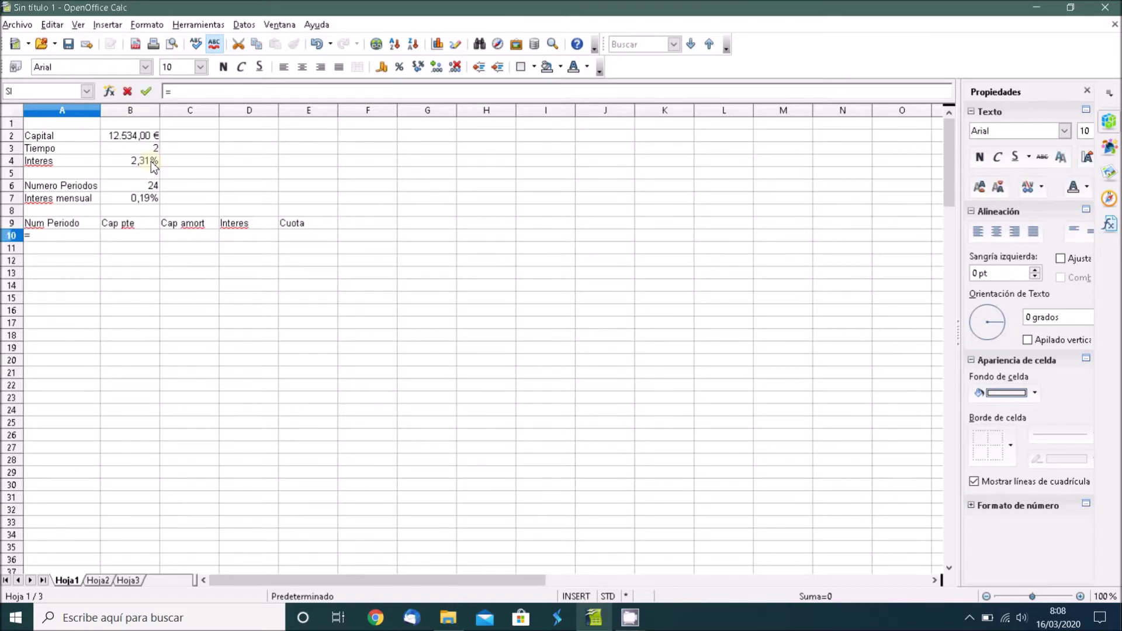
text(SI()
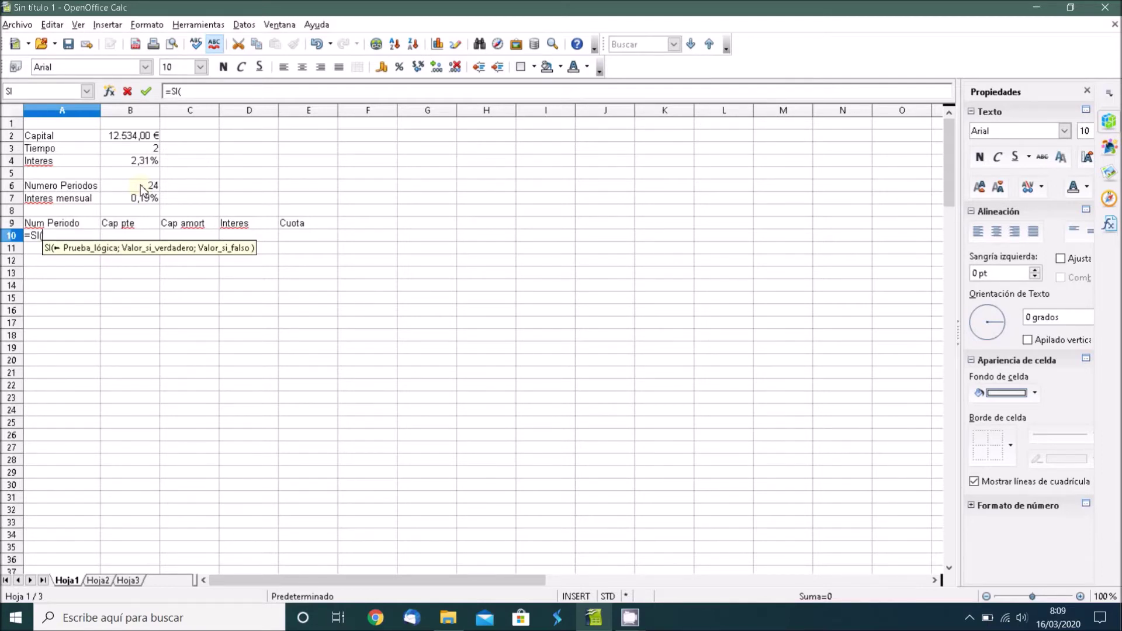
click(140, 185)
text(>)
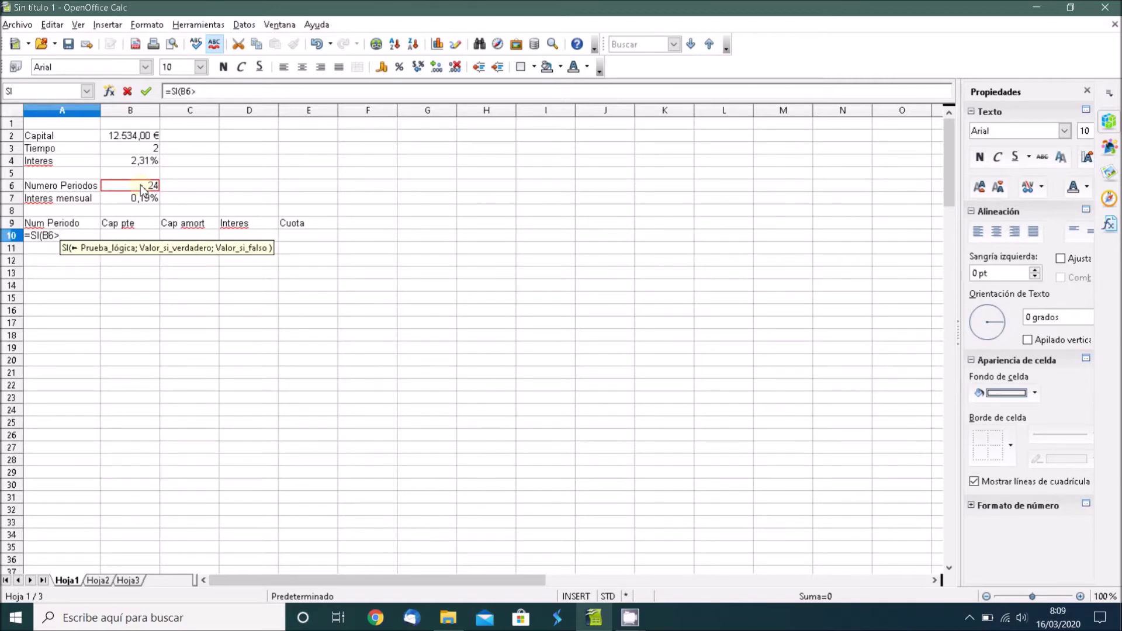
text(1)
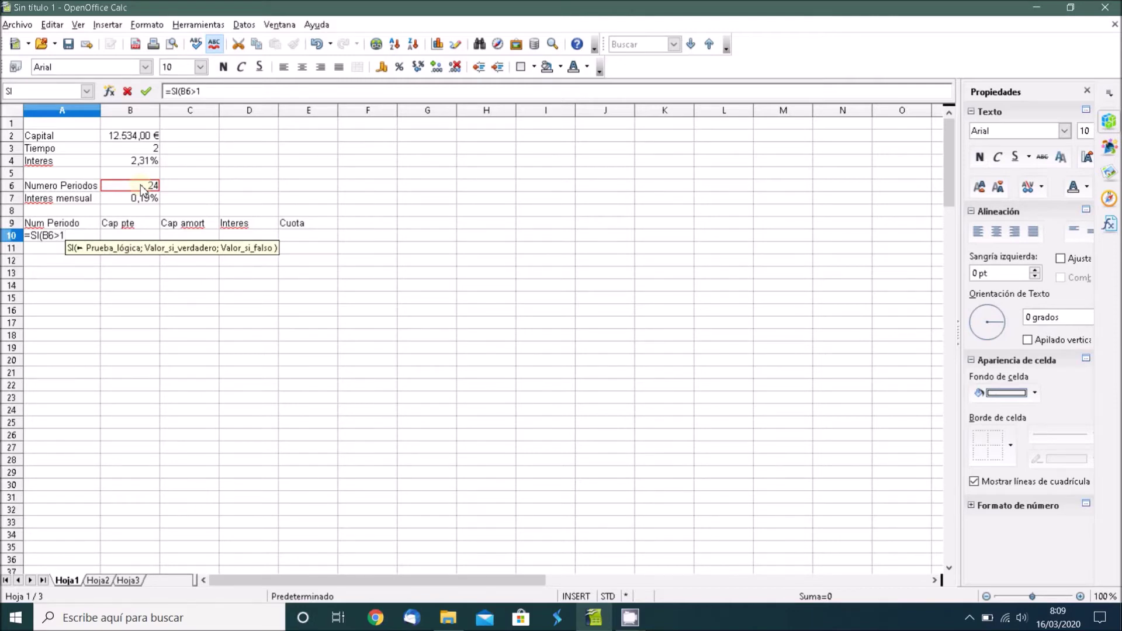
text(;)
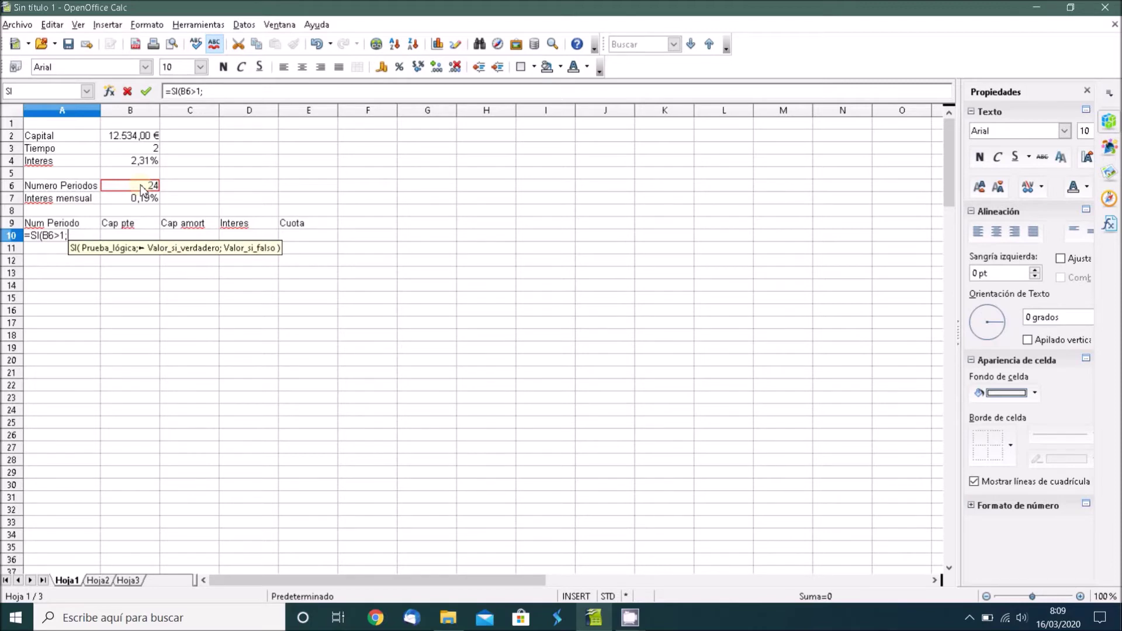
text(1)
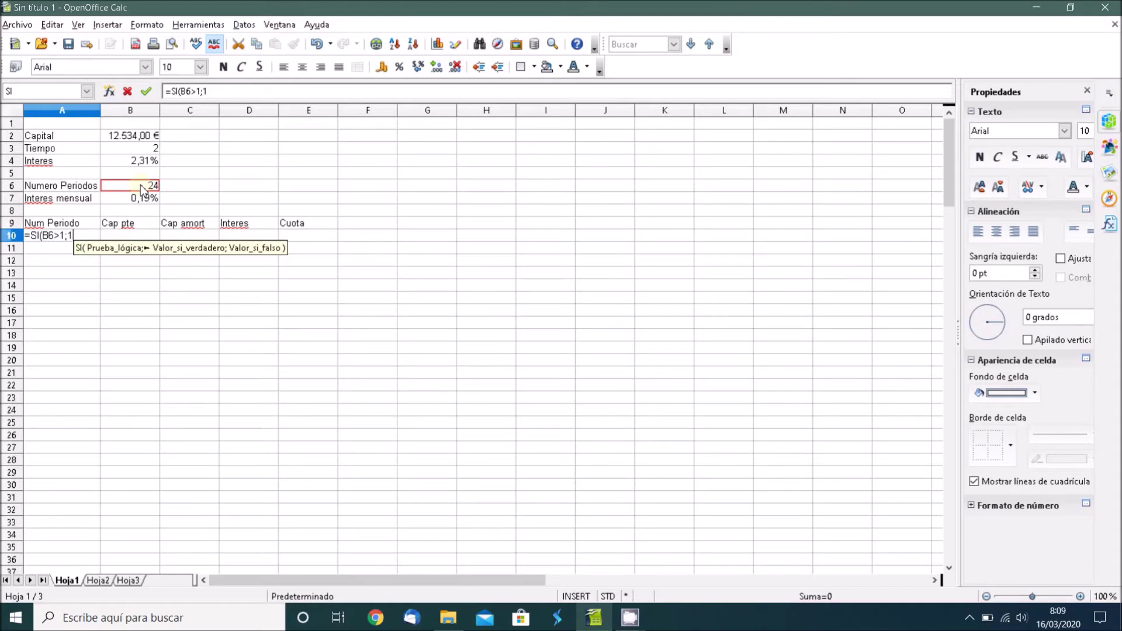
key(Left)
key(Right)
key(BackSpace)
key(BackSpace)
text(;)
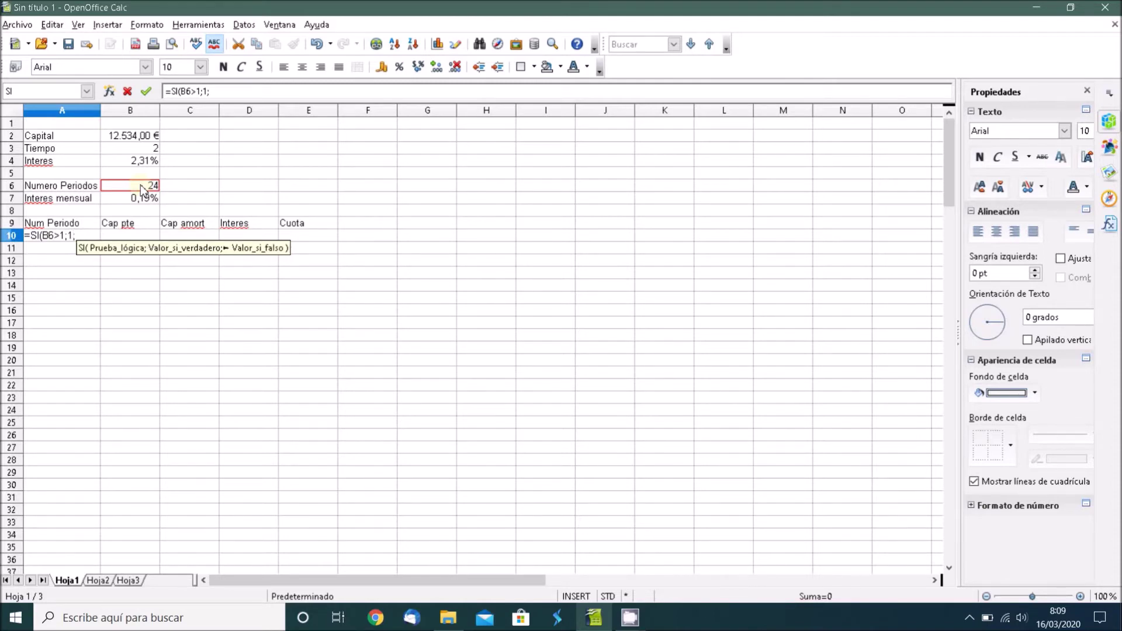
text(""))
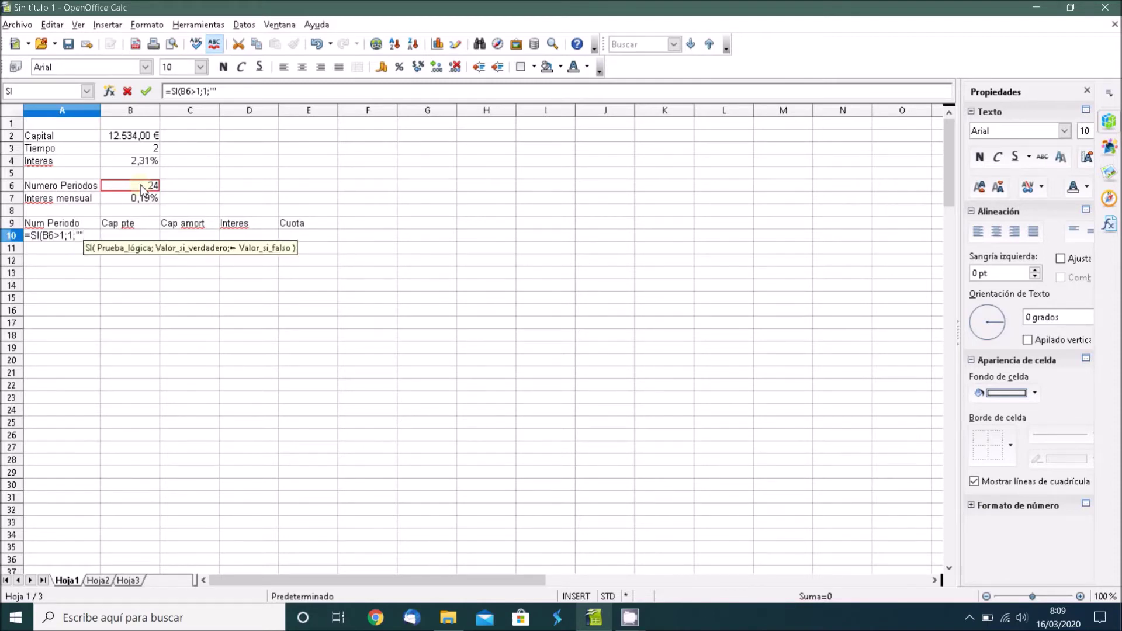
- Change the condition in the A10 formula to B6>=1 and enter the formula
click(61, 235)
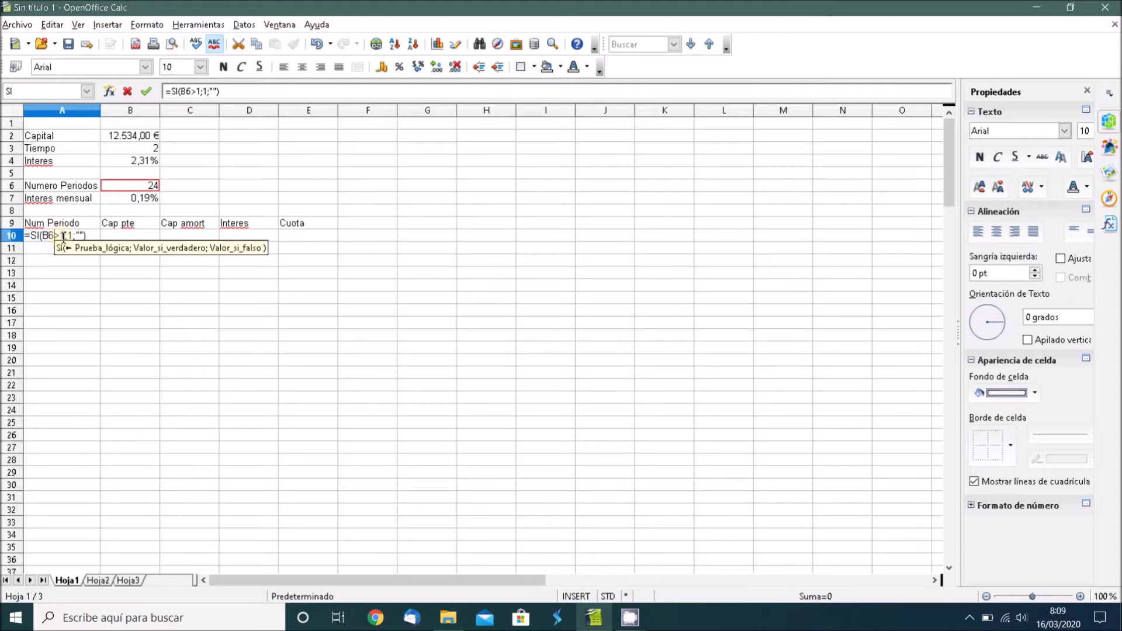
click(63, 236)
text(=)
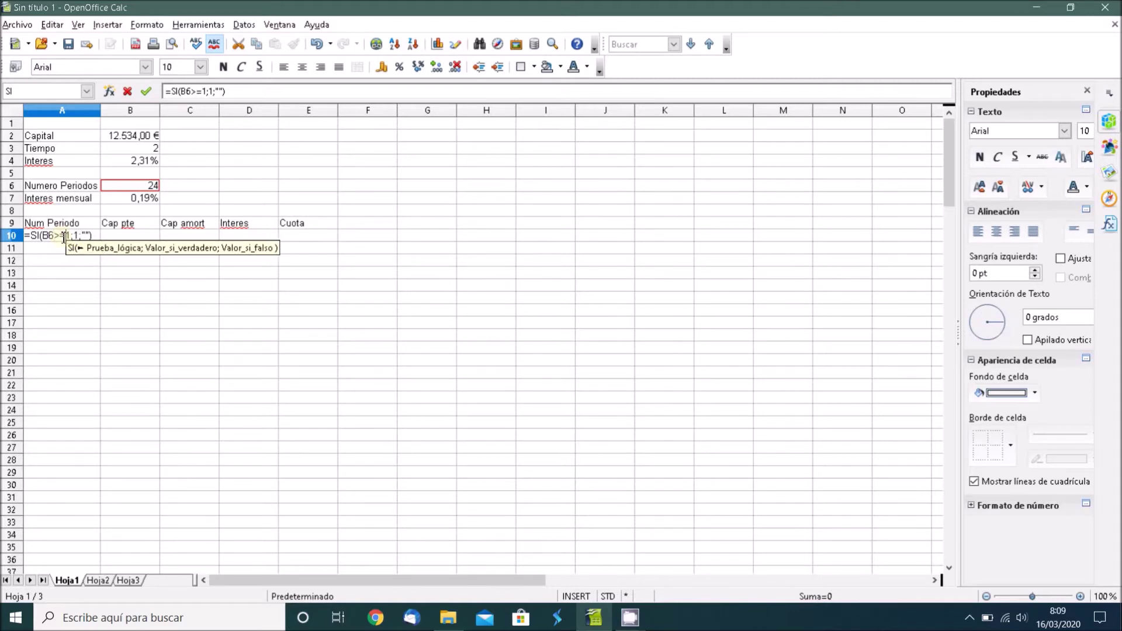
key(Return)
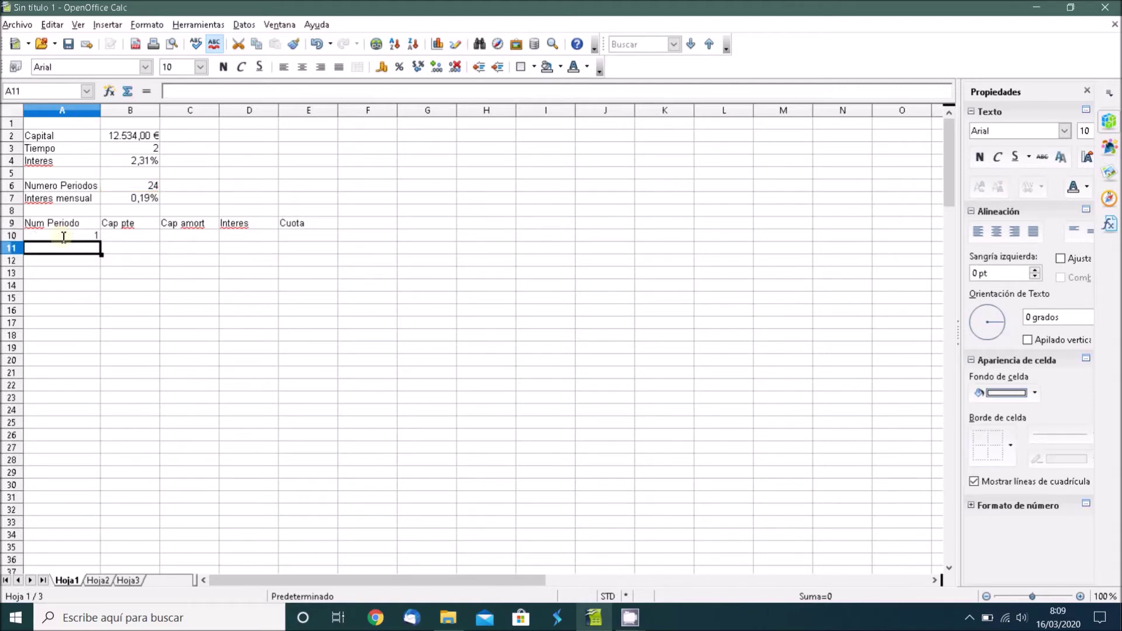
- Test the first period formula by setting Tiempo in B3 to 0, and restore it to 2
click(140, 149)
text(0)
key(Return)
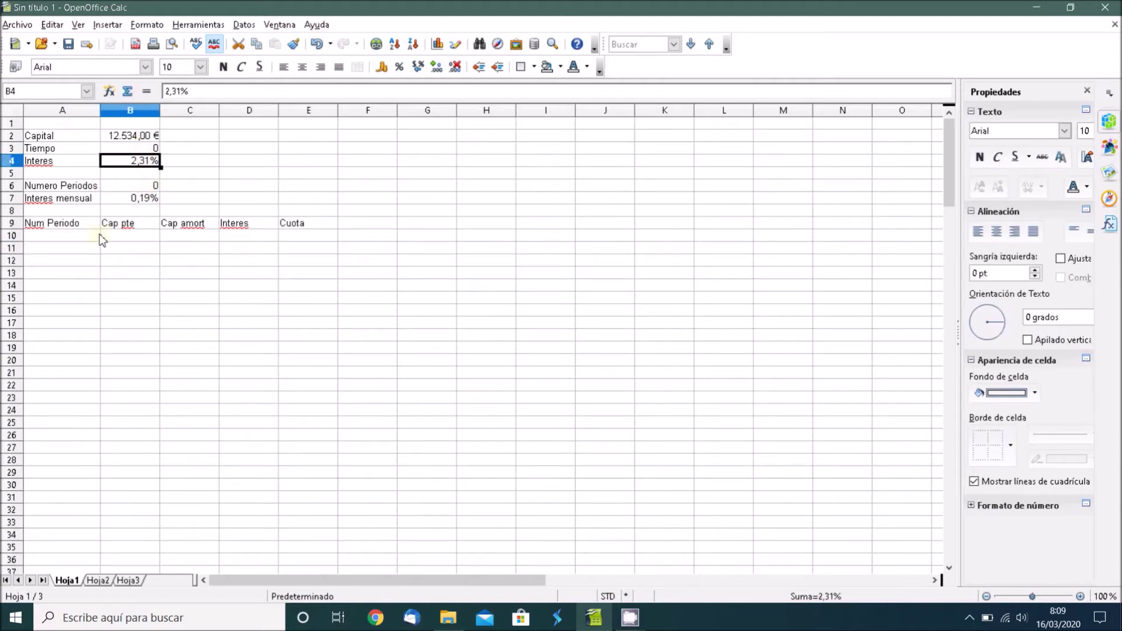
click(142, 148)
text(2)
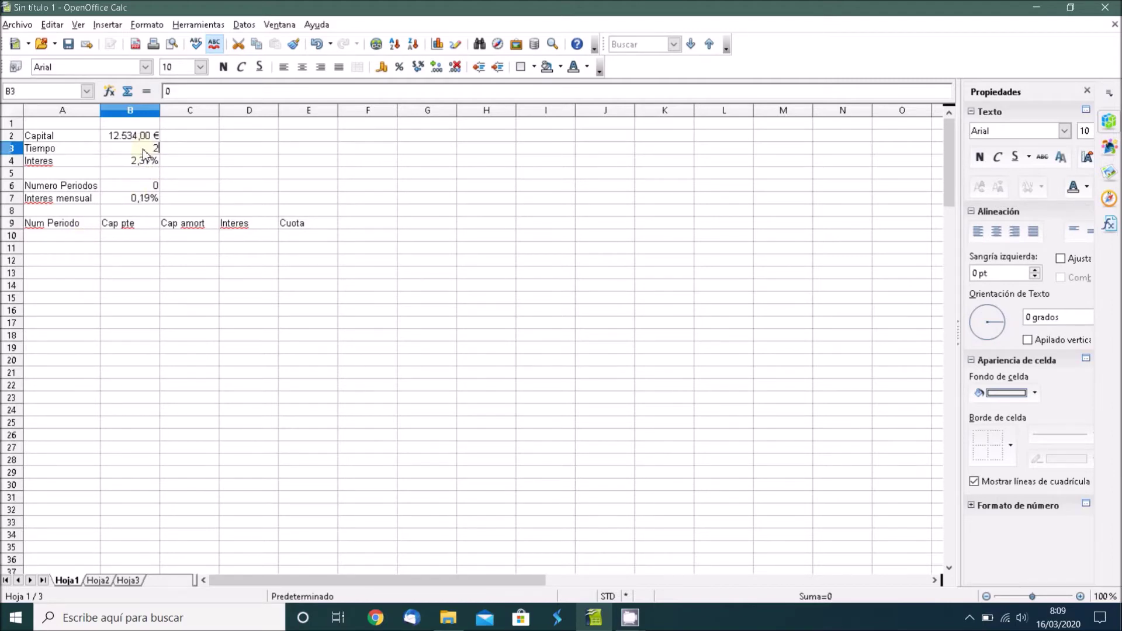
key(Return)
click(92, 236)
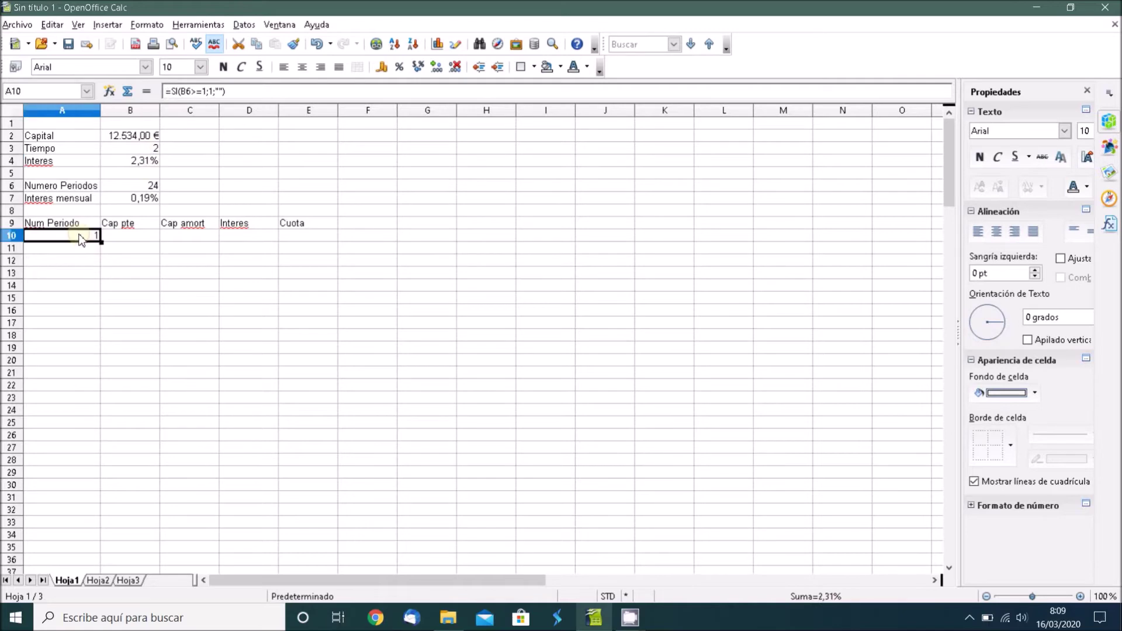
- Start the second period formula in A11 with the condition =SI(A10<B6
click(92, 252)
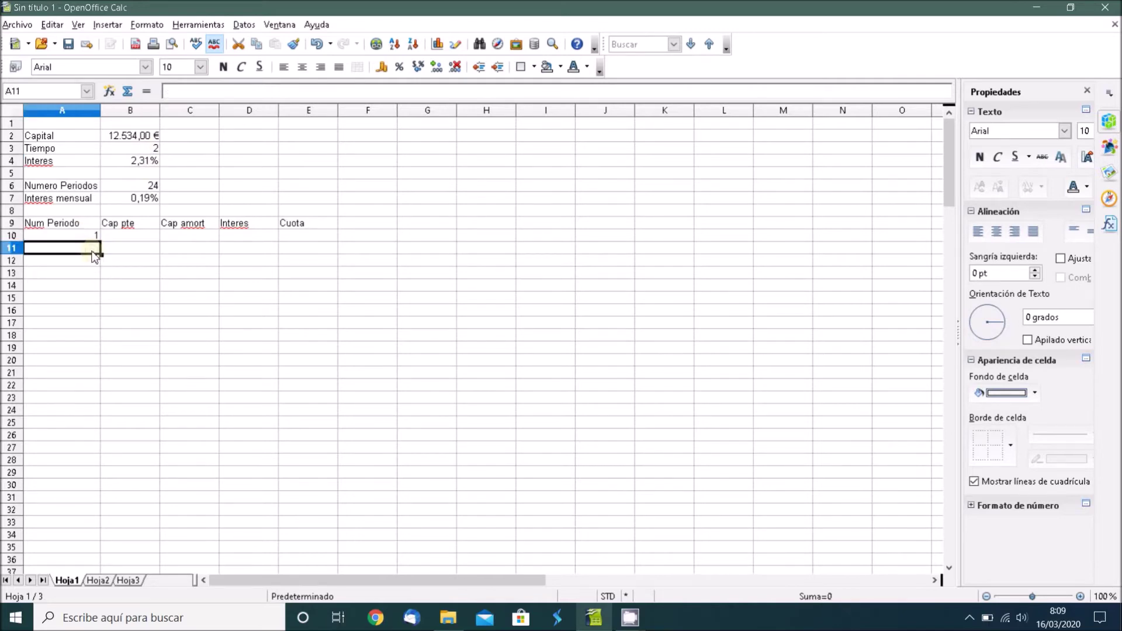
text(=)
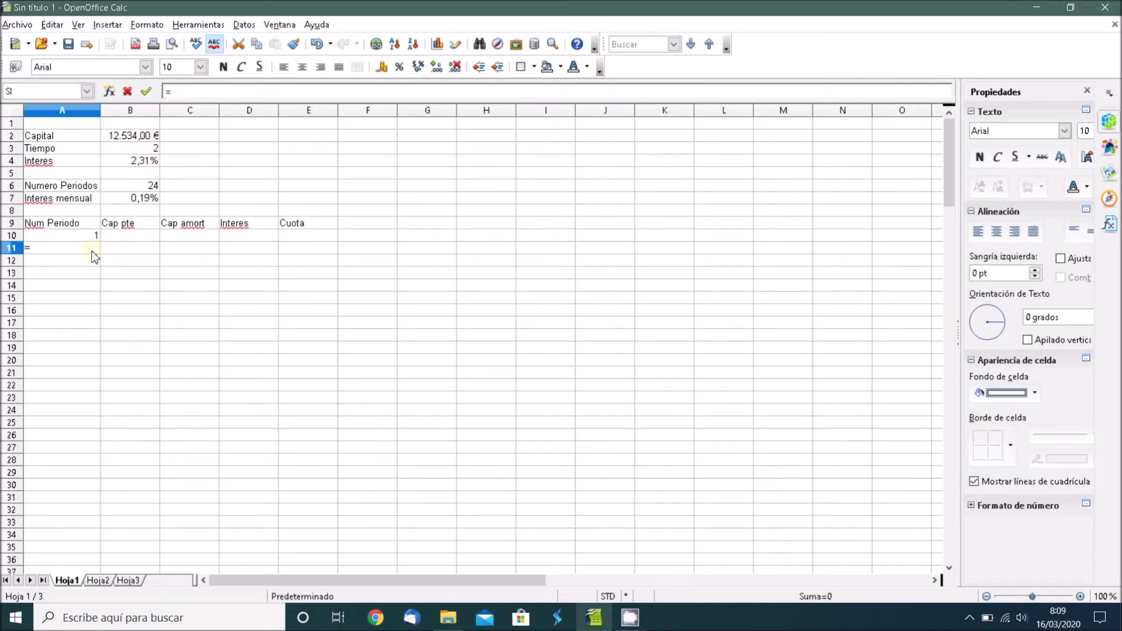
text(SI)
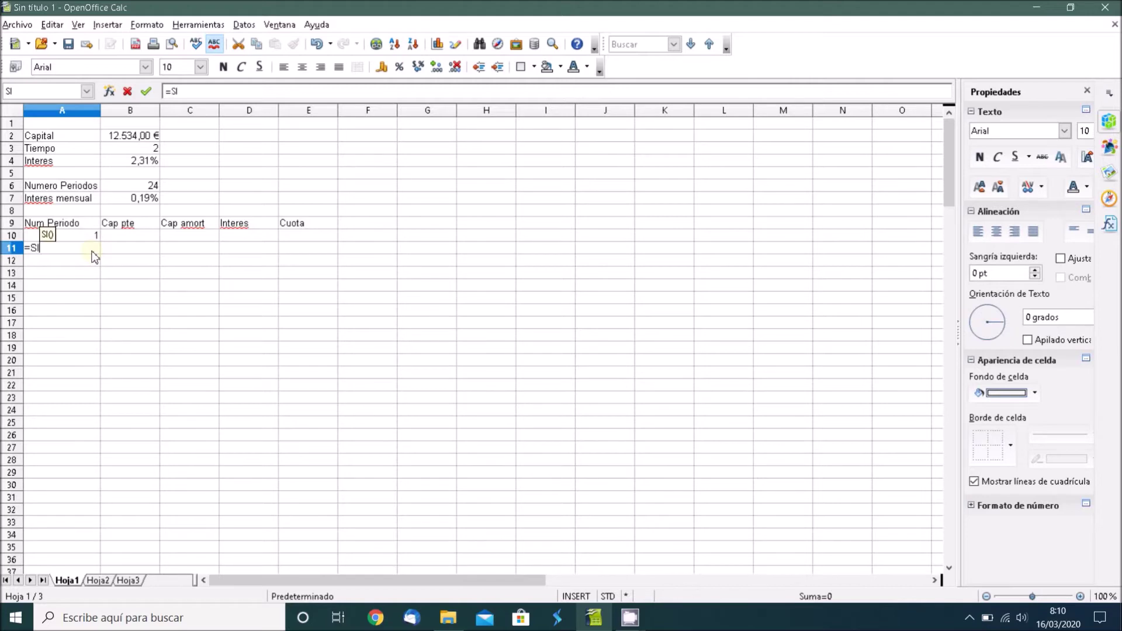
text(()
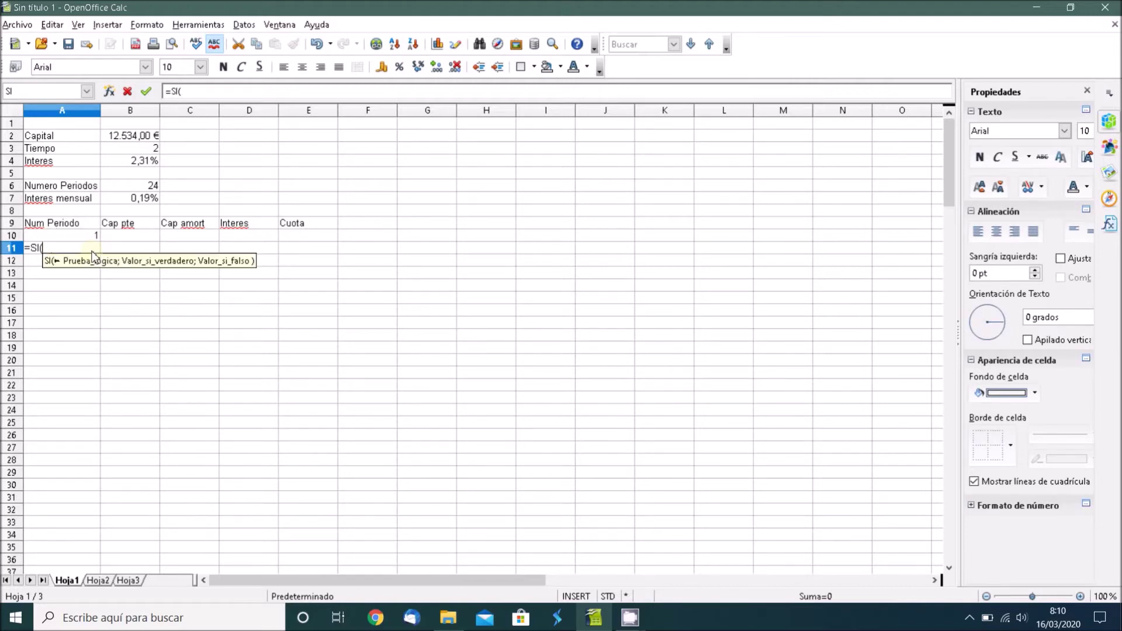
click(96, 235)
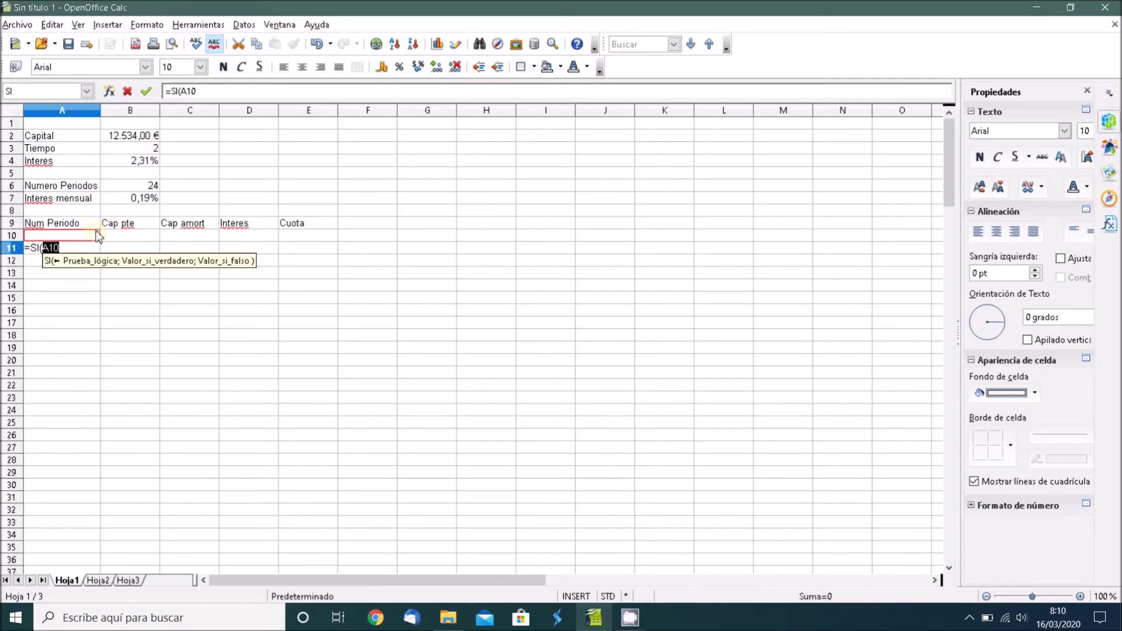
text(<)
key(BackSpace)
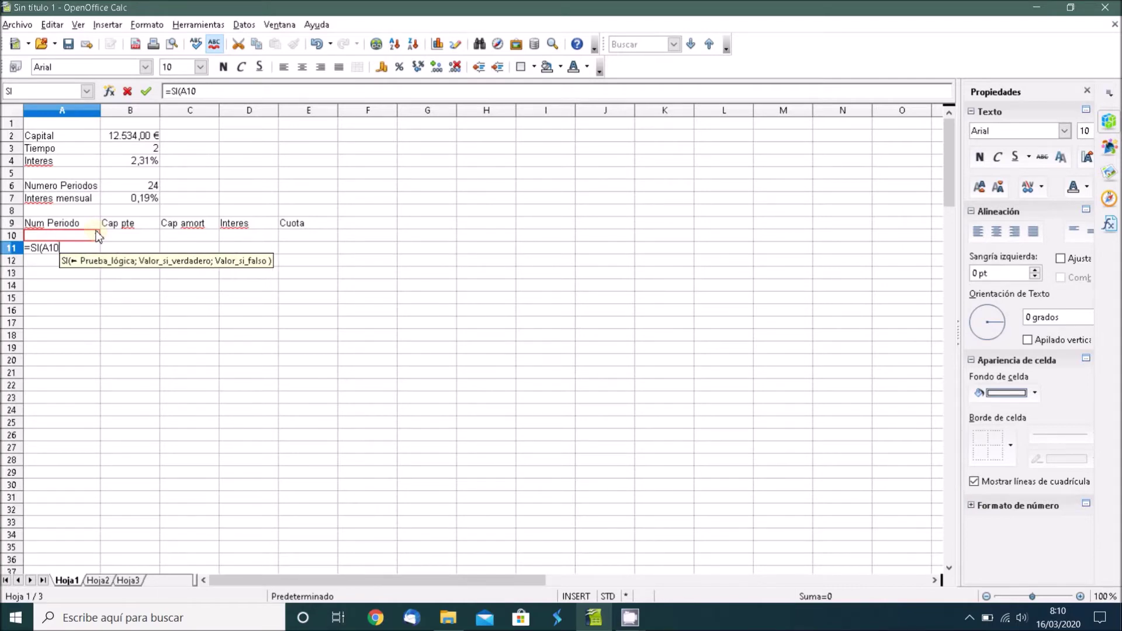
text(<)
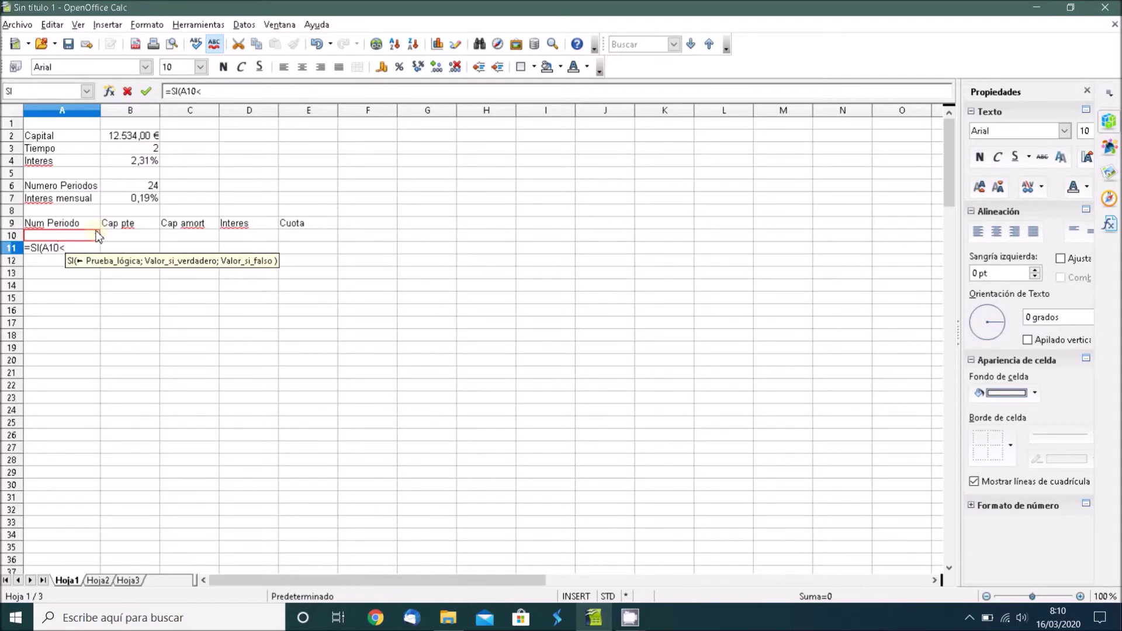
click(127, 184)
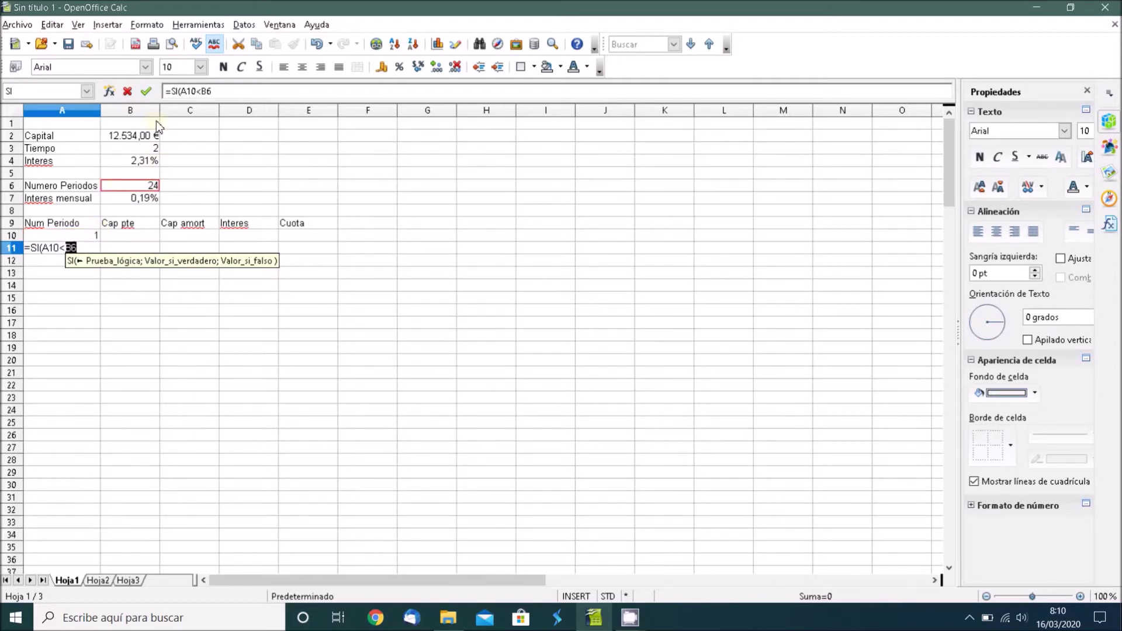
- Make the B6 reference absolute and complete the A11 formula as =SI(A10<$B$6;A11-A10;"")
click(201, 91)
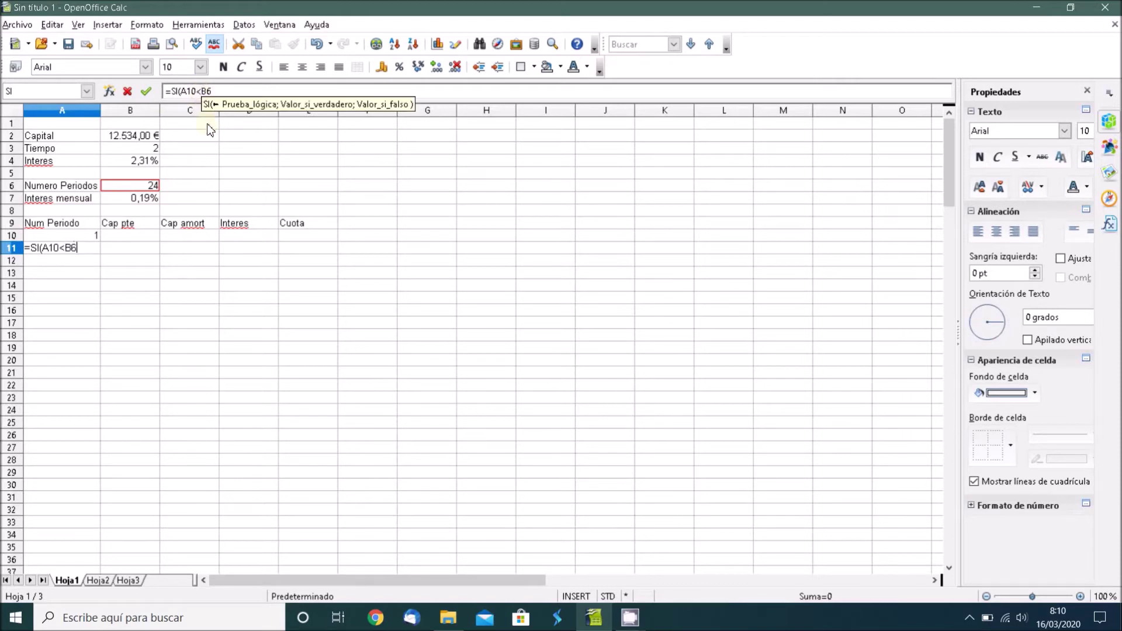
text($)
key(Right)
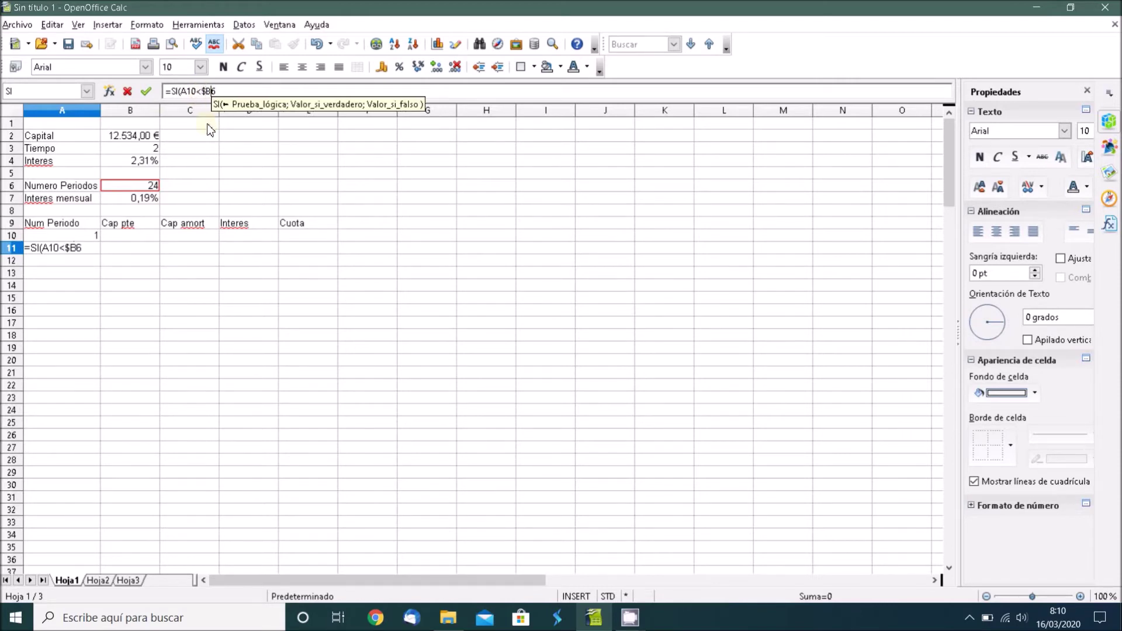
text($6;)
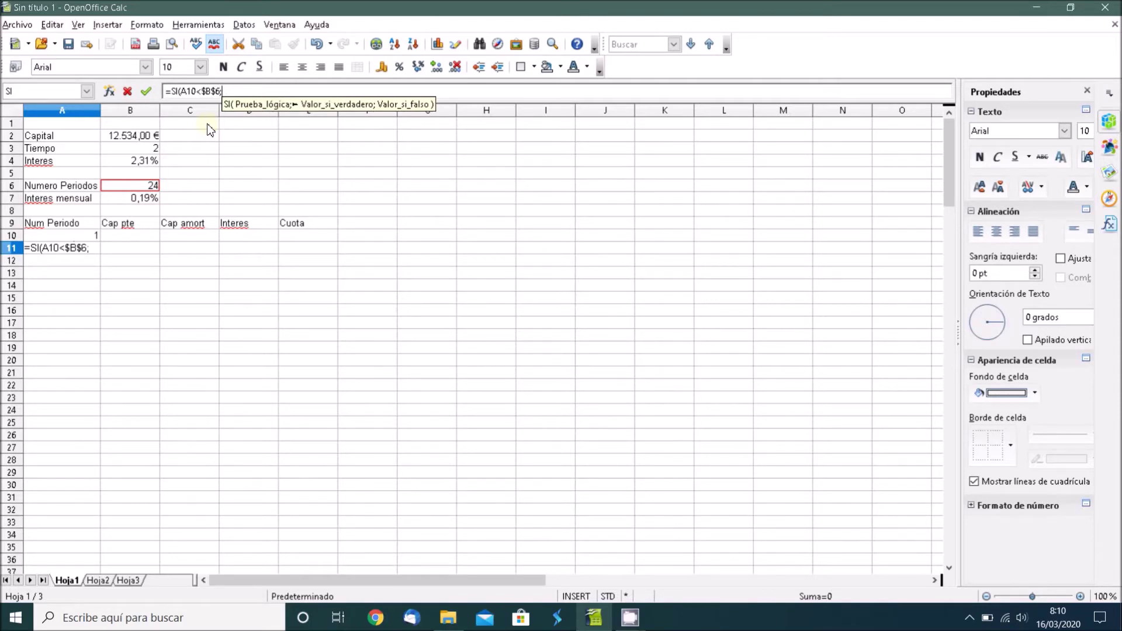
text(A)
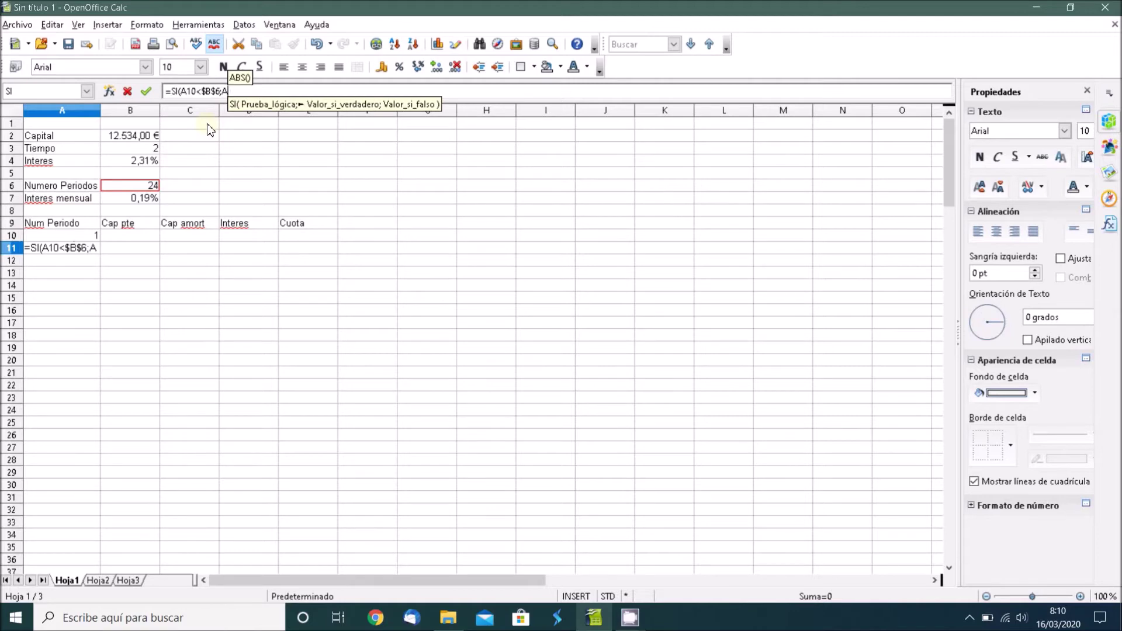
text(11-A10)
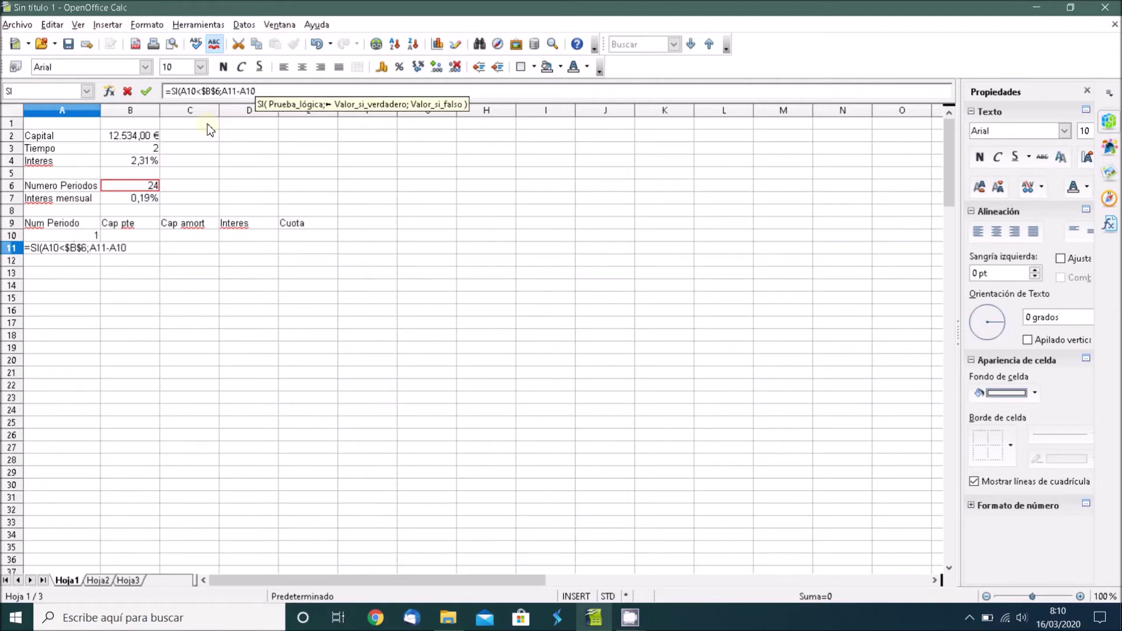
text(;""))
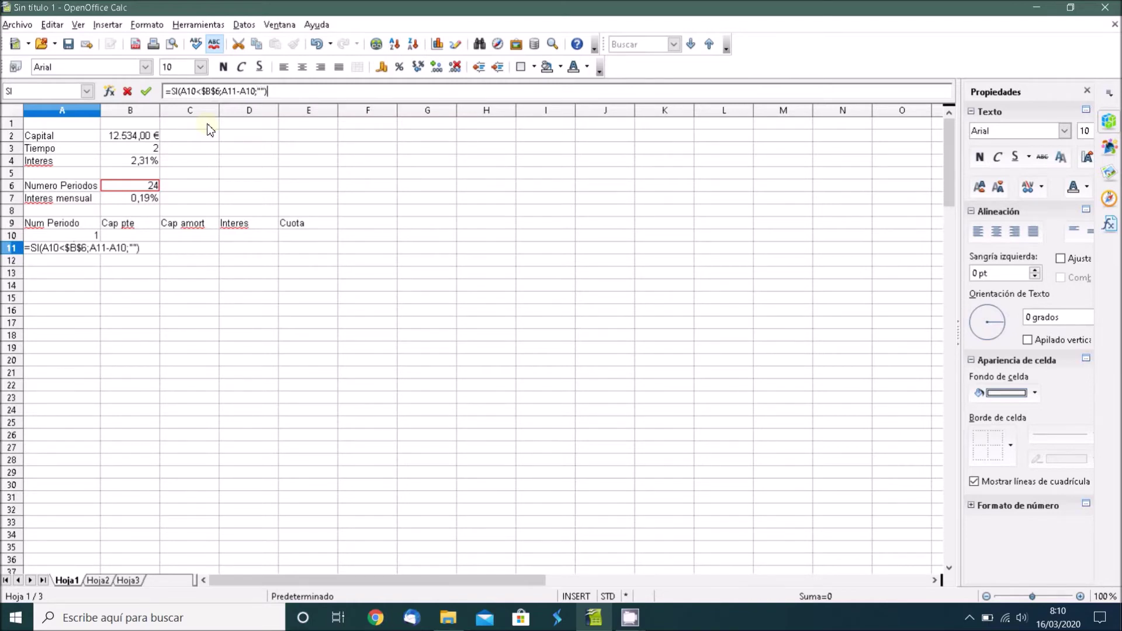
key(Return)
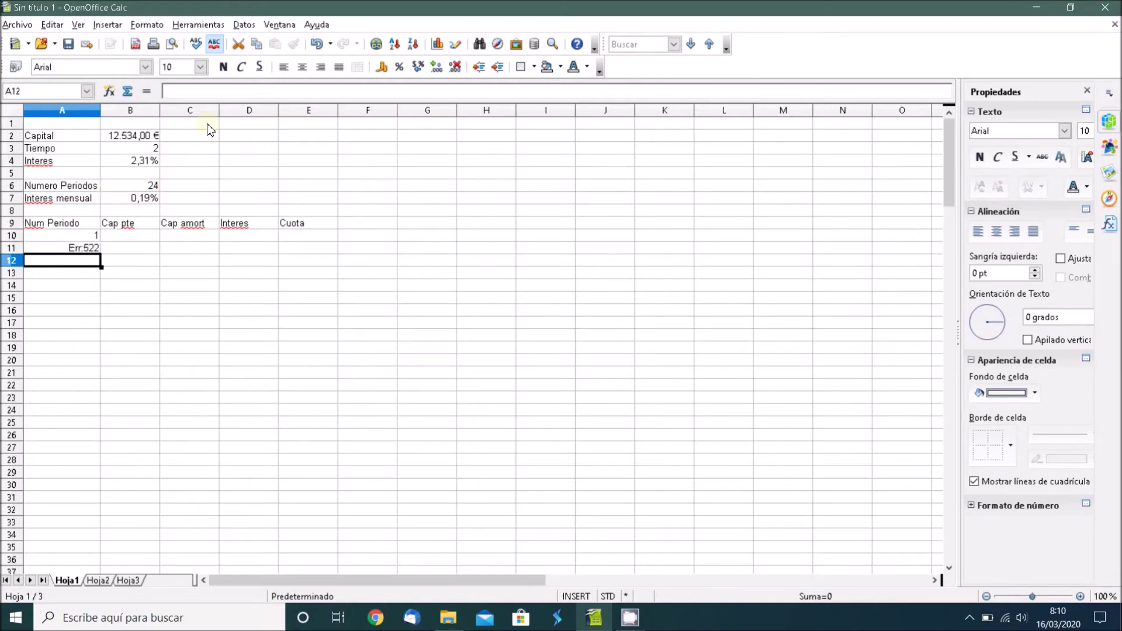
- Correct the A11 formula to =SI(A10<$B$6;A10+1;"")
key(Up)
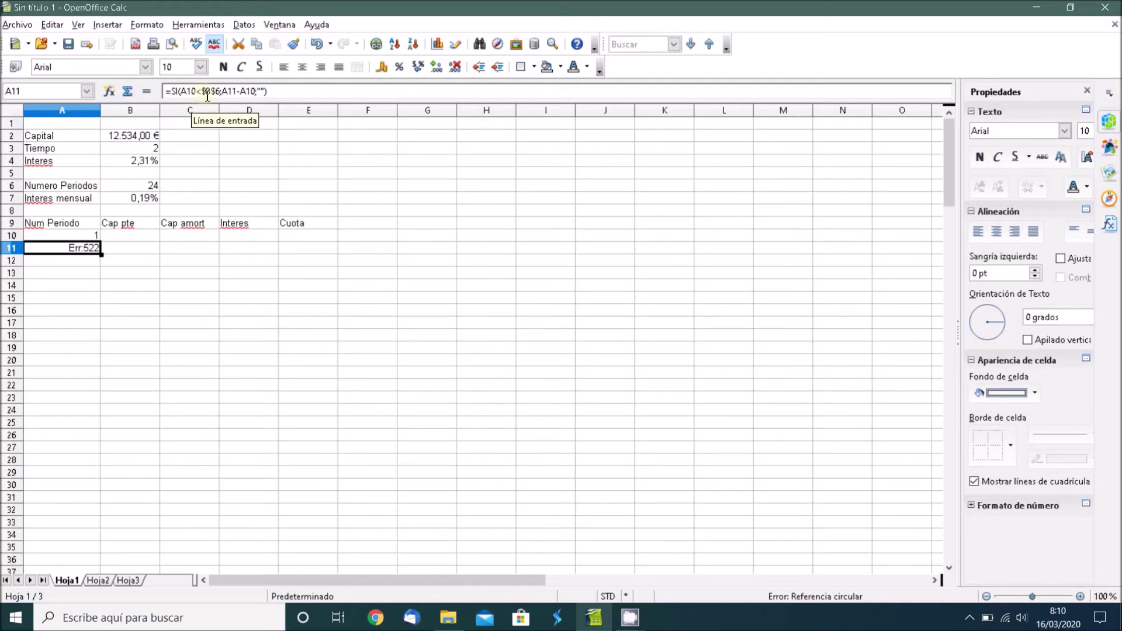
click(237, 91)
key(BackSpace)
text(0)
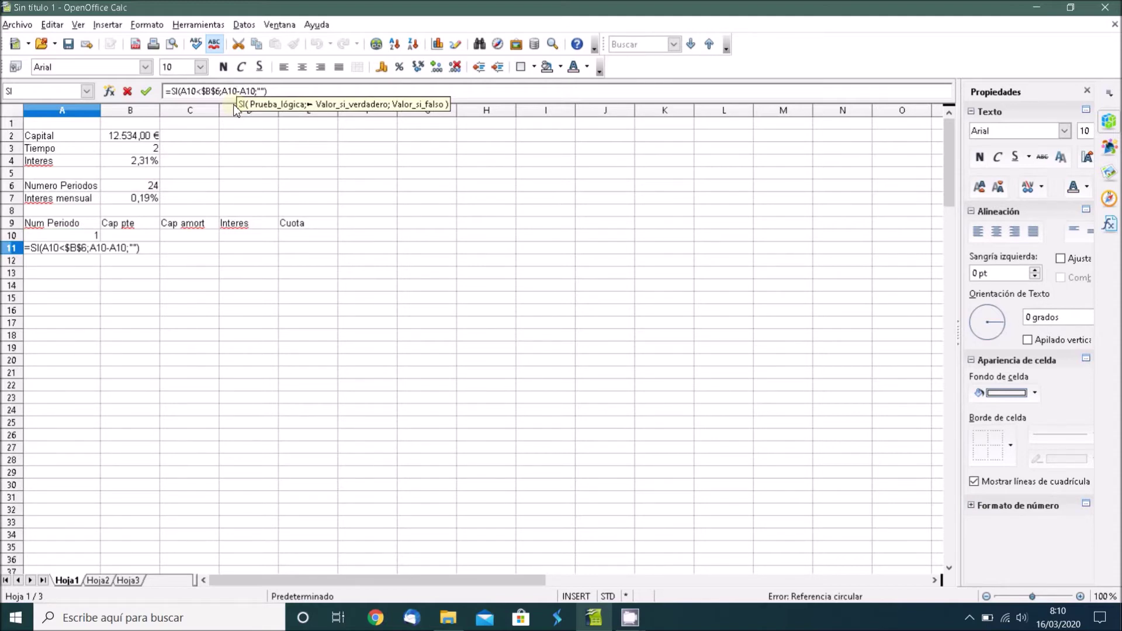
key(BackSpace)
key(BackSpace)
key(BackSpace)
key(BackSpace)
text(+)
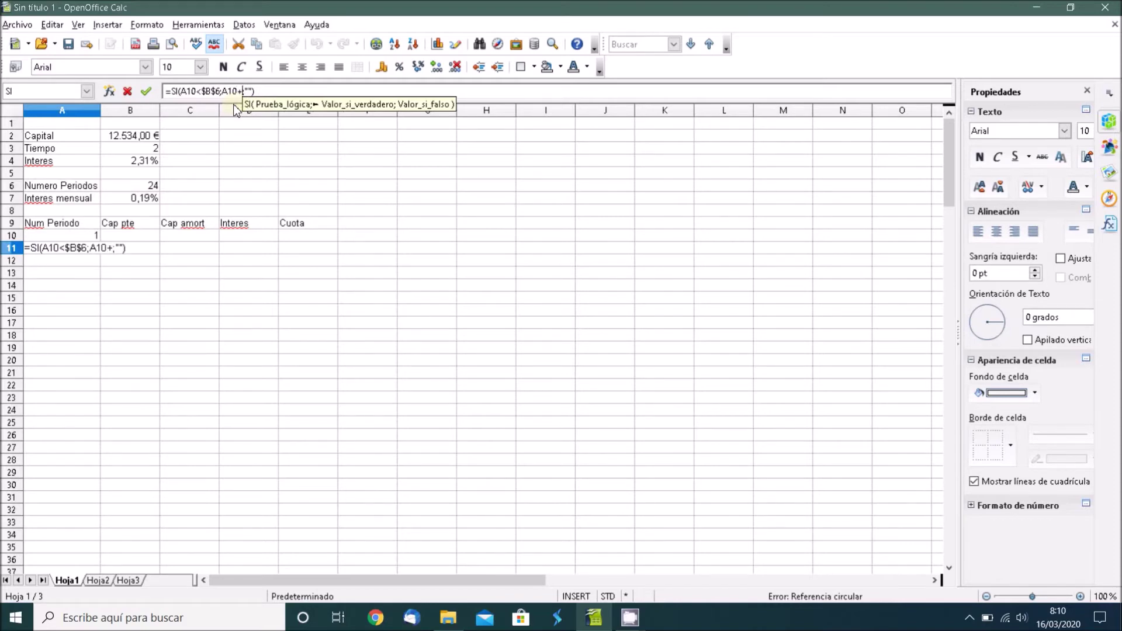
text(1)
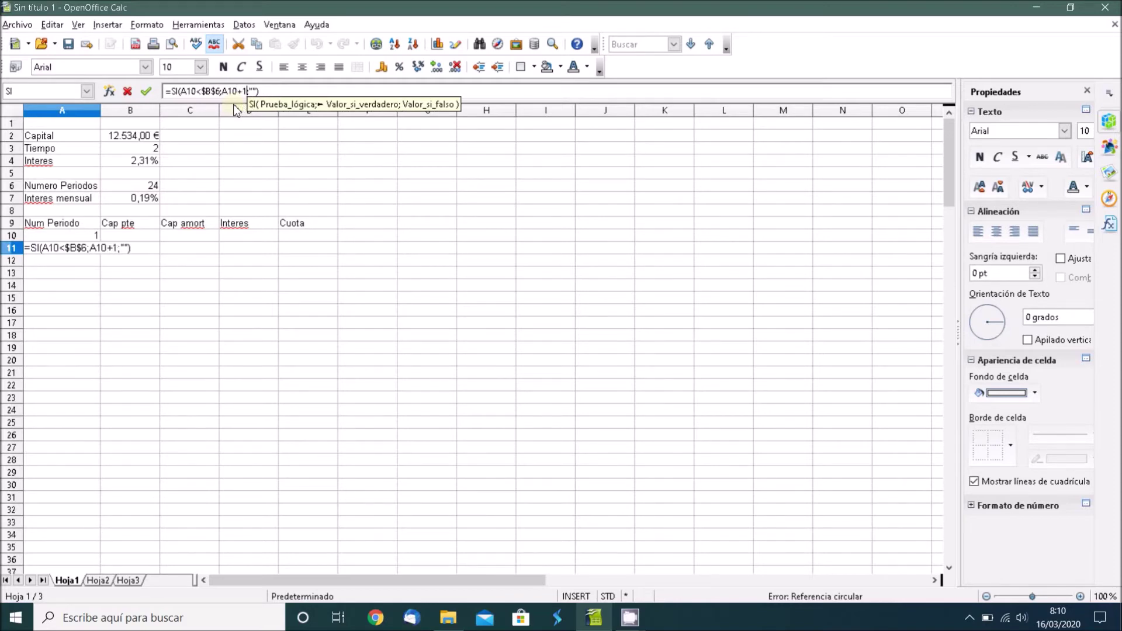
key(Return)
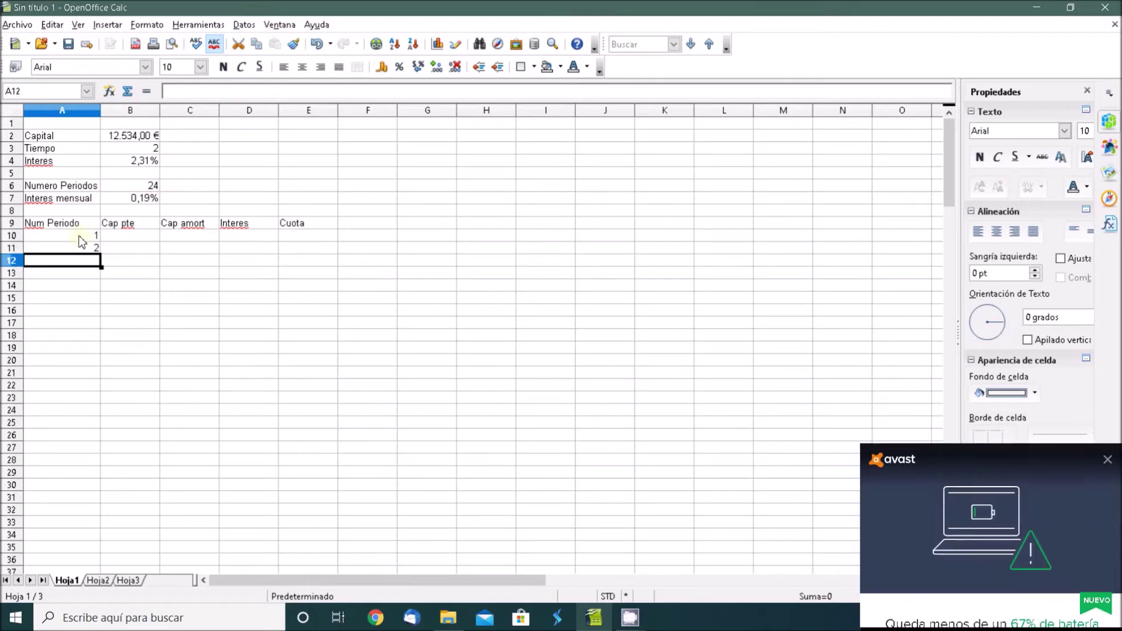
- Dismiss the antivirus battery notification and return to the spreadsheet
key(Up)
key(Up)
click(1102, 324)
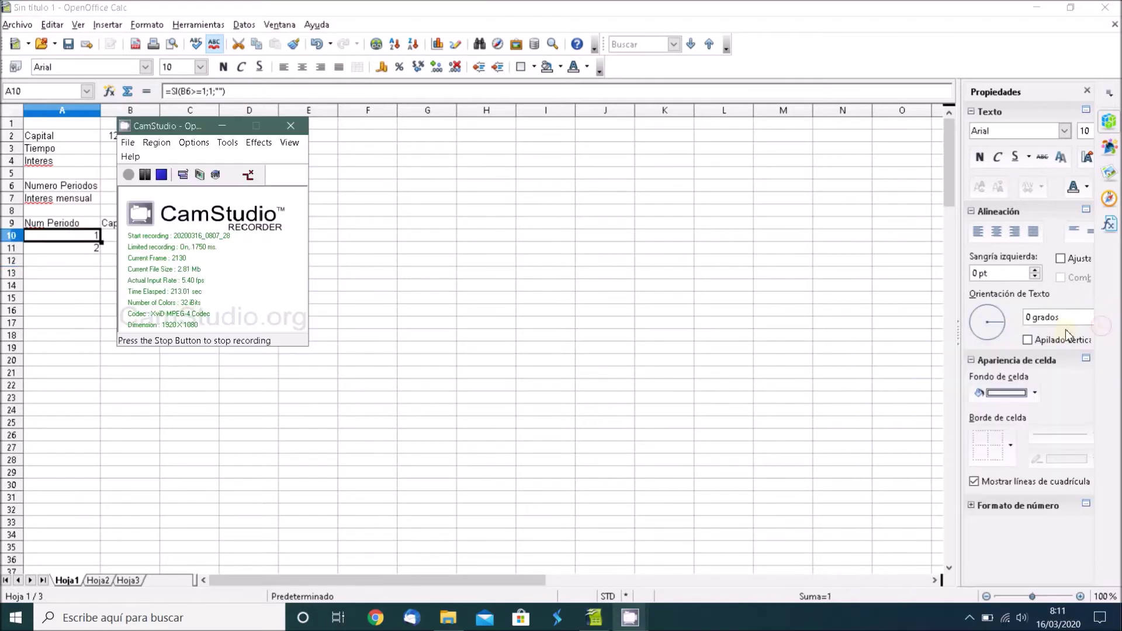
click(486, 337)
- Fill the A11 period formula down column A through A81
click(87, 237)
click(88, 251)
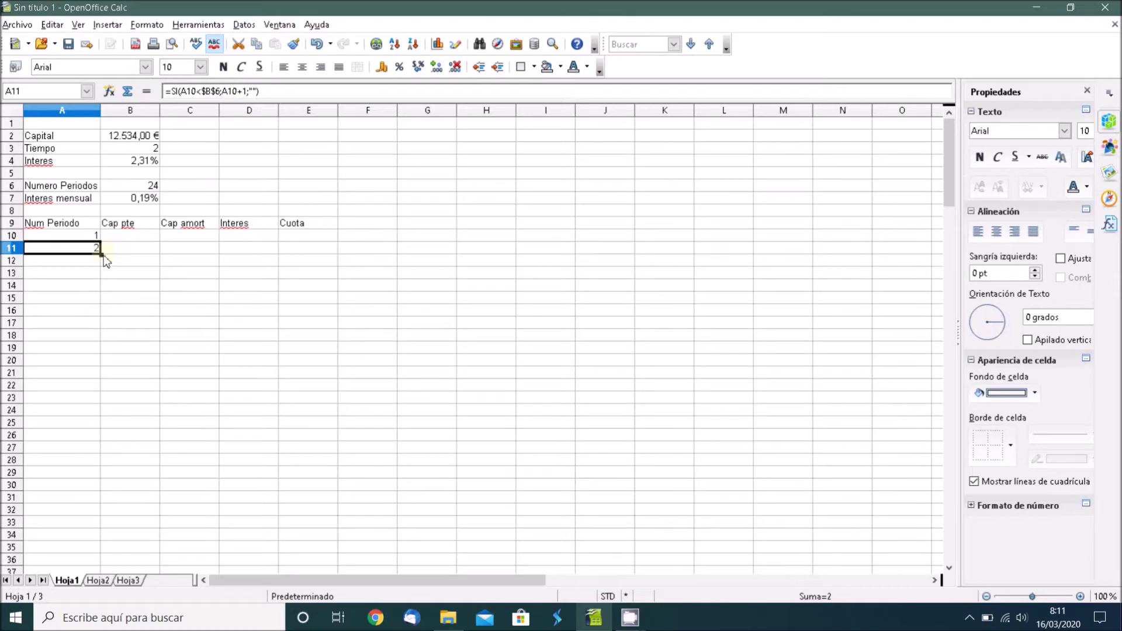
drag(104, 257, 102, 436)
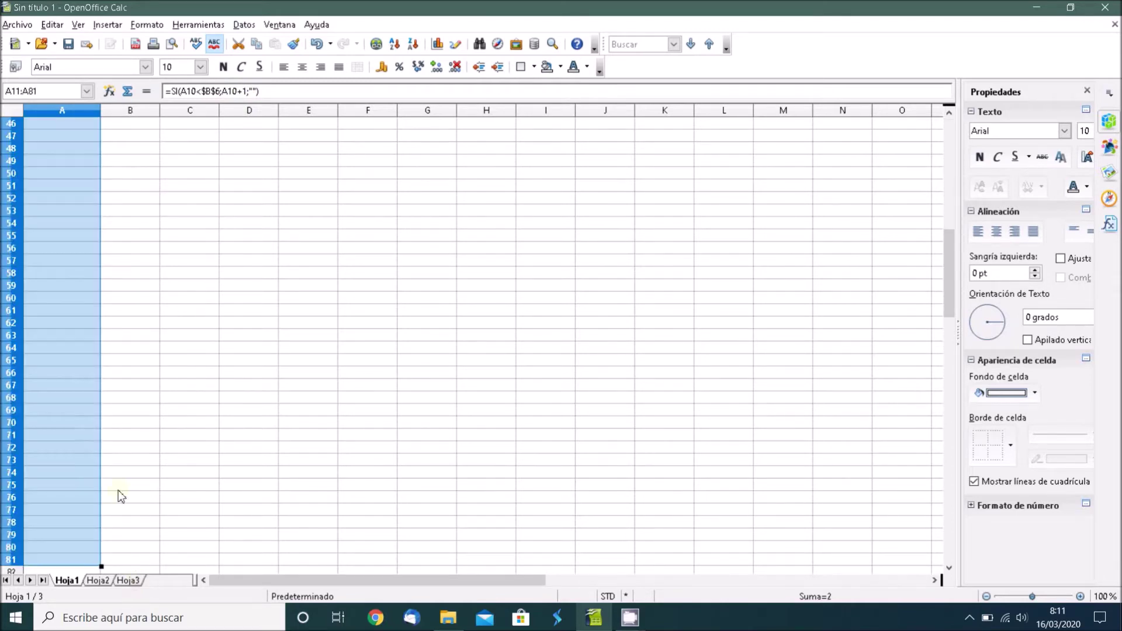
- Check where the period numbering ends in the filled column and inspect the cells below it
click(96, 449)
scroll(77, 411, up, 10)
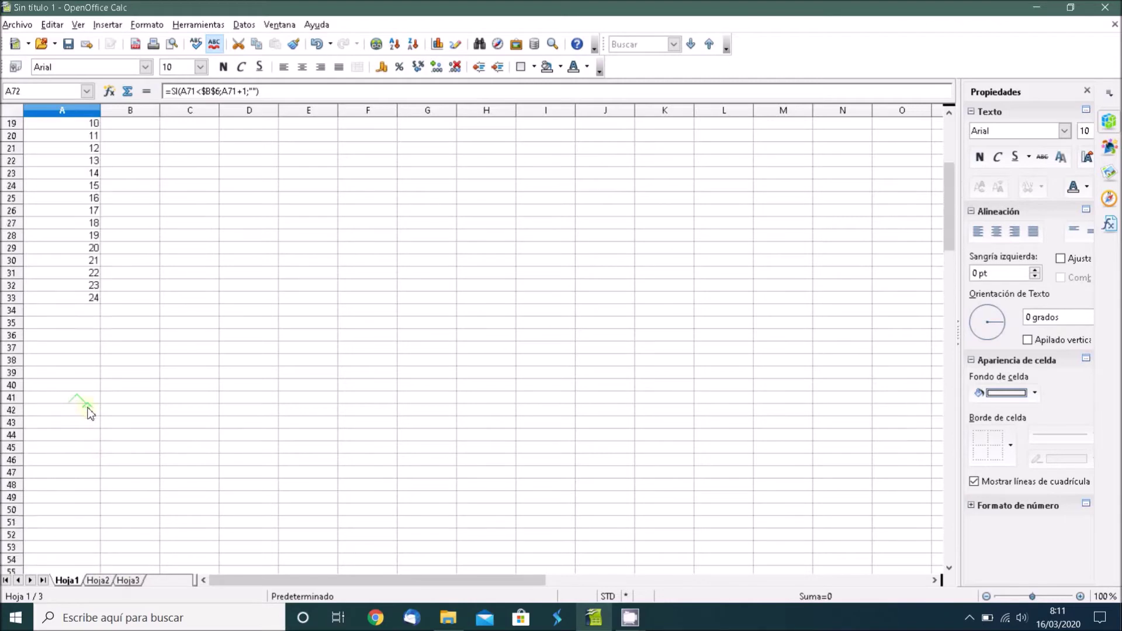
click(80, 340)
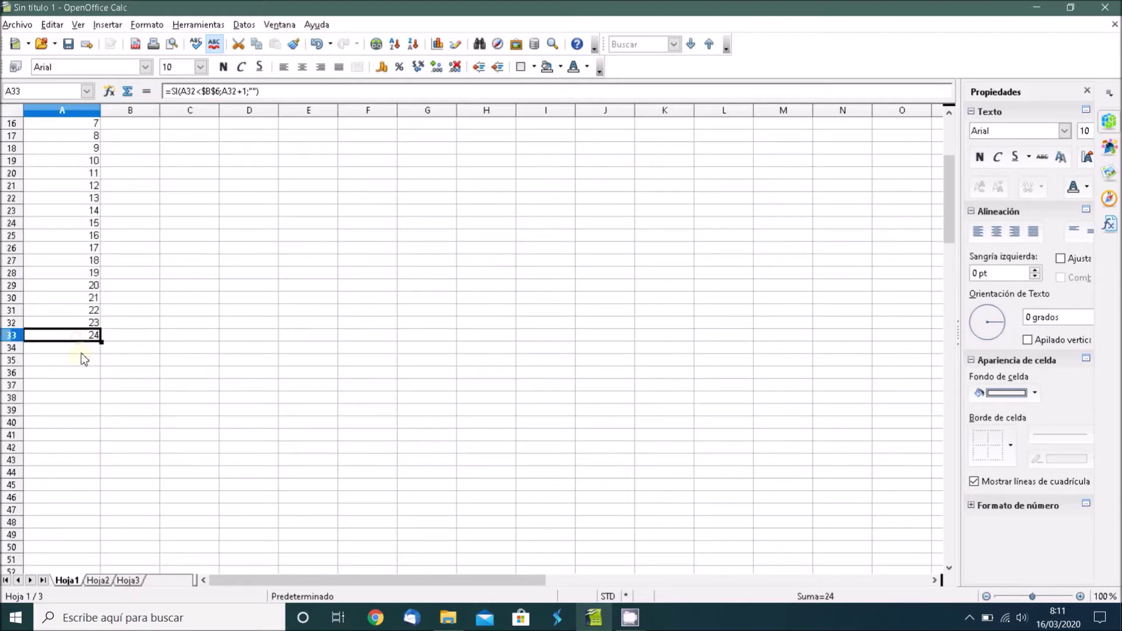
scroll(81, 353, up, 3)
click(88, 471)
click(89, 497)
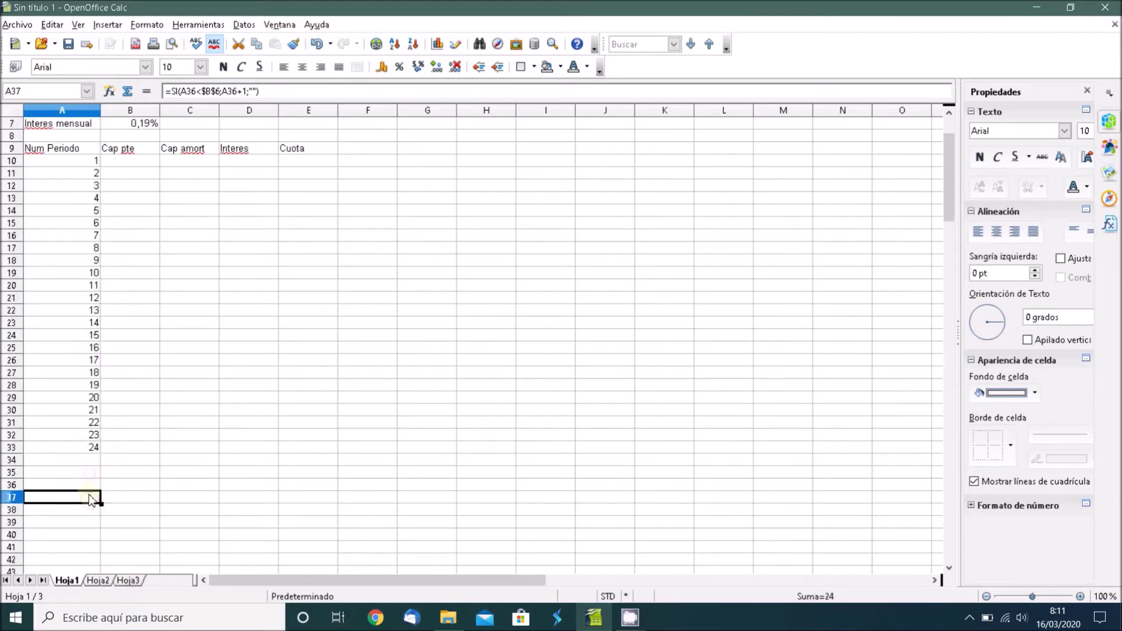
- Set Tiempo in B3 to 1 to test the automatic period numbering
scroll(89, 497, up, 2)
click(137, 173)
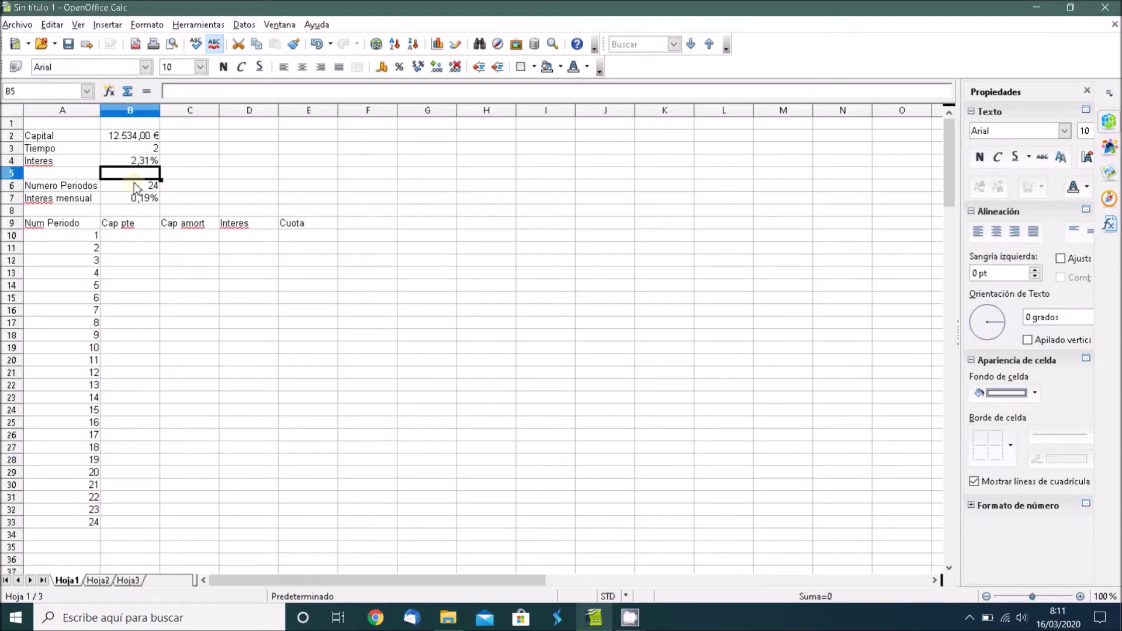
click(137, 185)
click(139, 148)
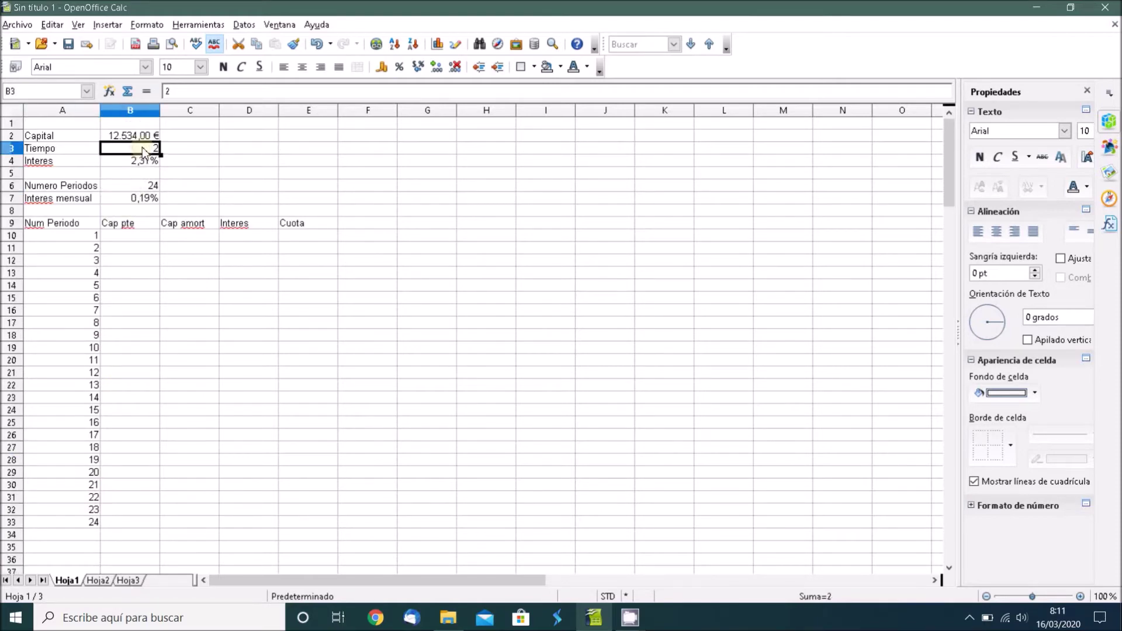
text(1)
key(Return)
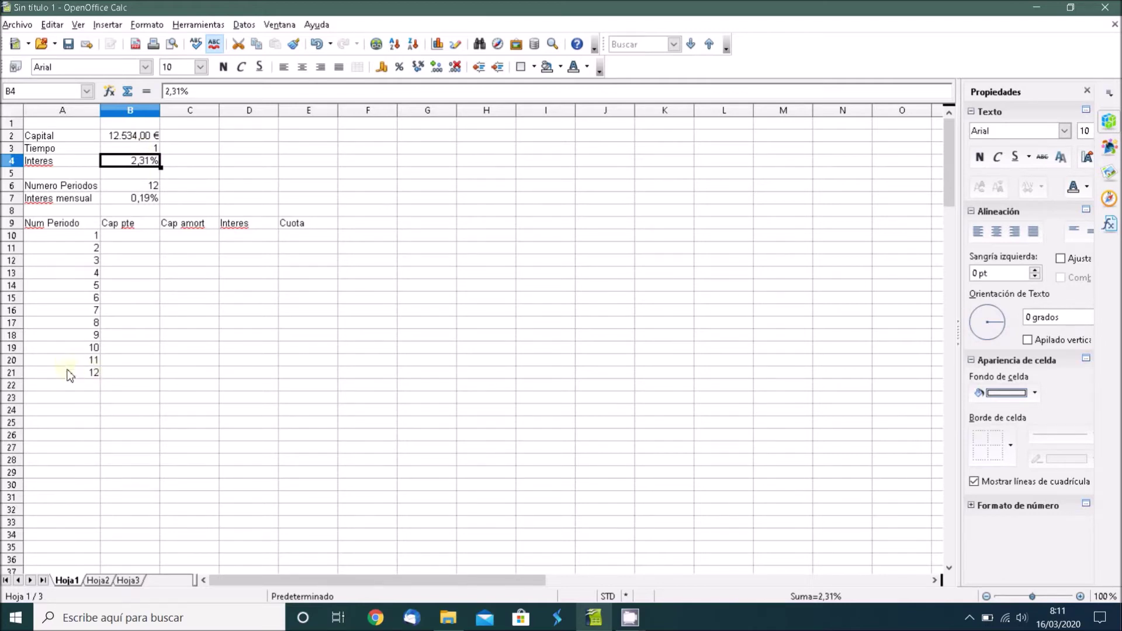
- Examine the period number cells in column A from A21 up to A10
click(70, 374)
click(69, 348)
click(70, 334)
click(69, 309)
click(64, 285)
click(63, 247)
click(66, 236)
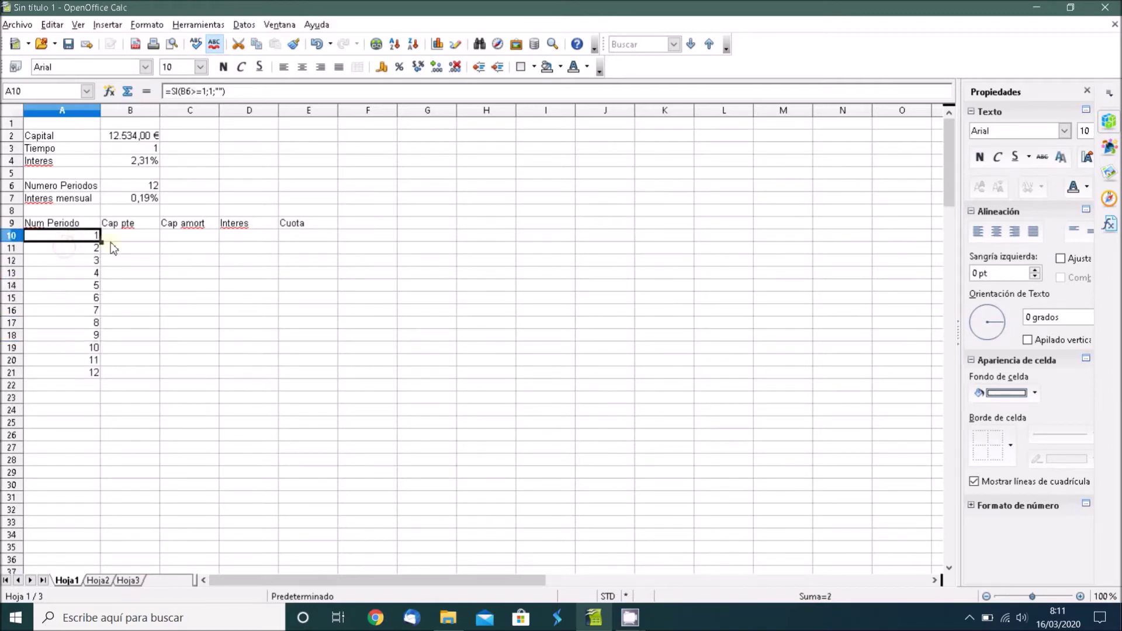
- Enter the first pending capital formula =B2-C10 in B10, subtracting the amortized capital from the loan capital
click(134, 239)
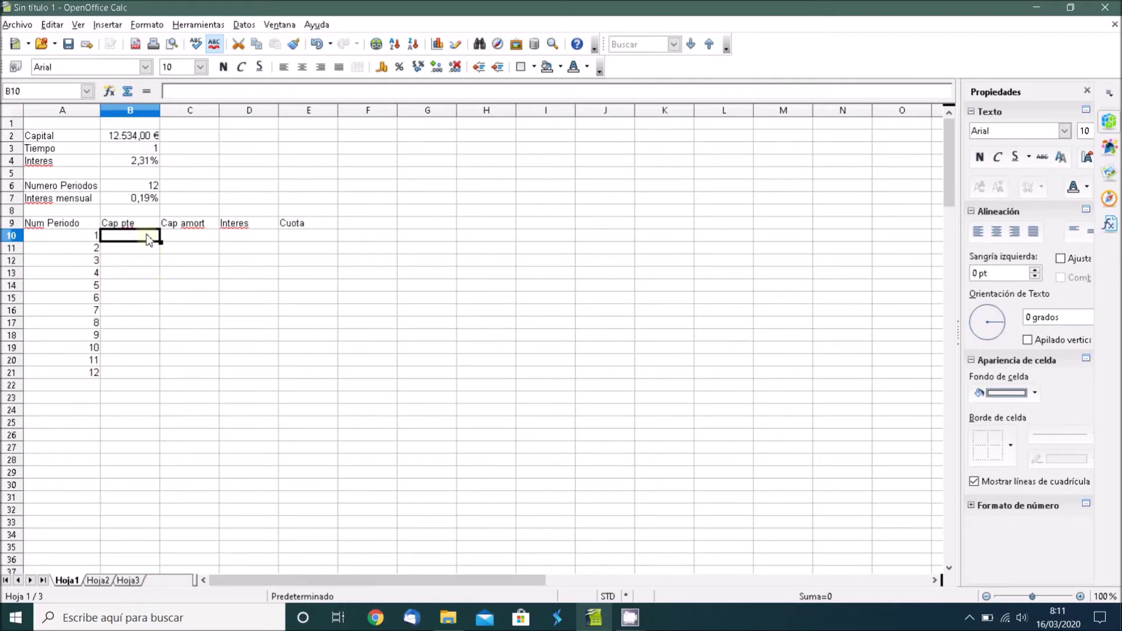
text(=)
click(117, 140)
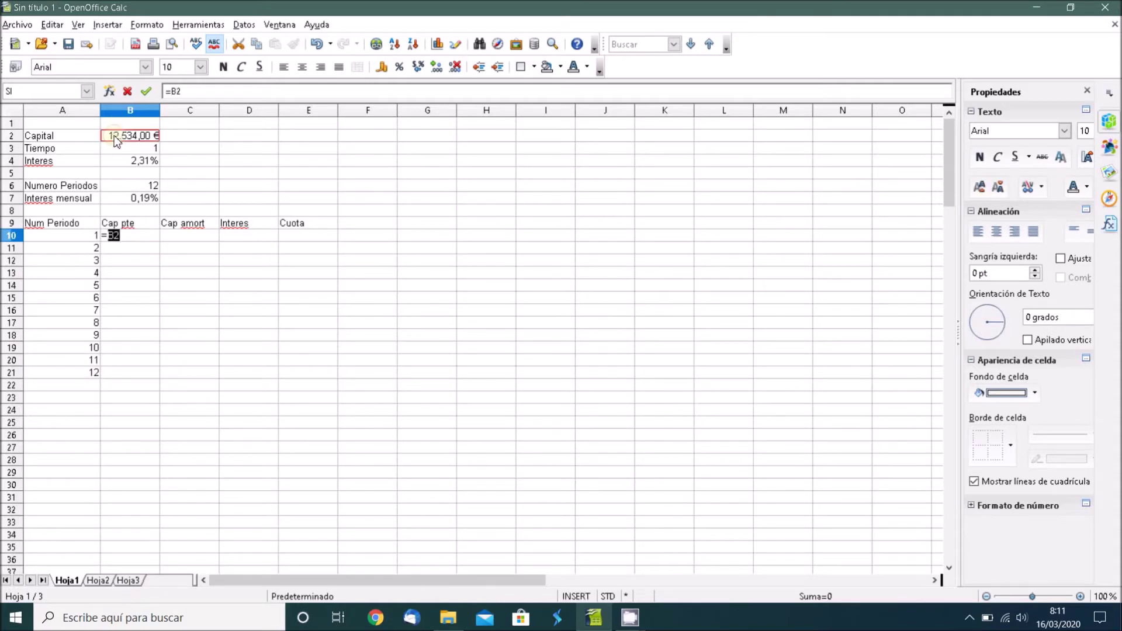
text(-)
click(196, 237)
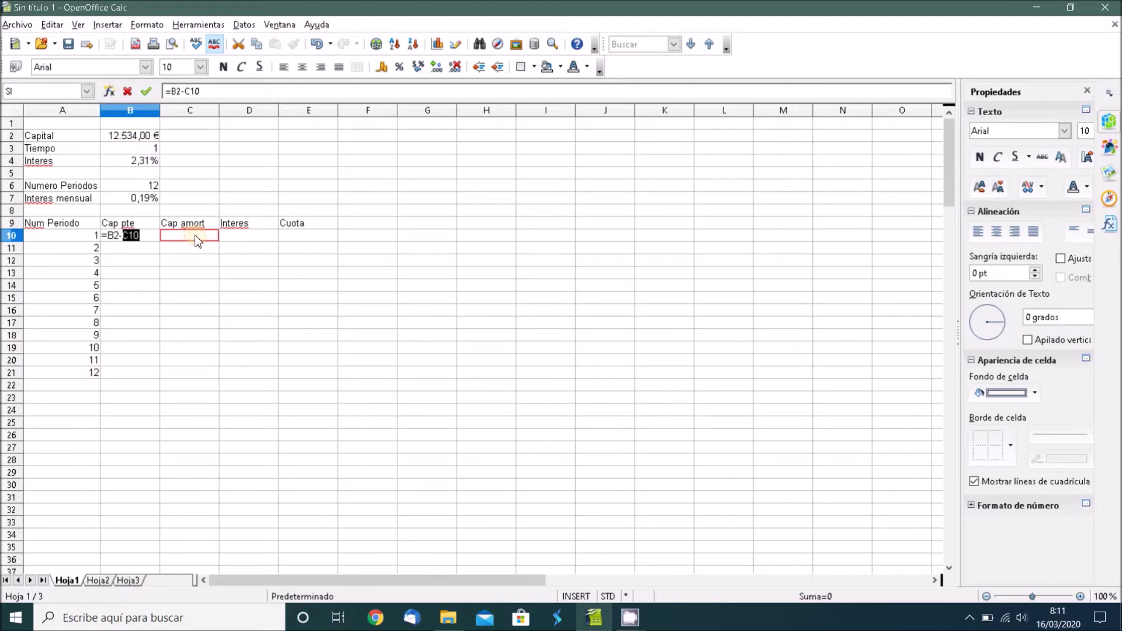
key(Return)
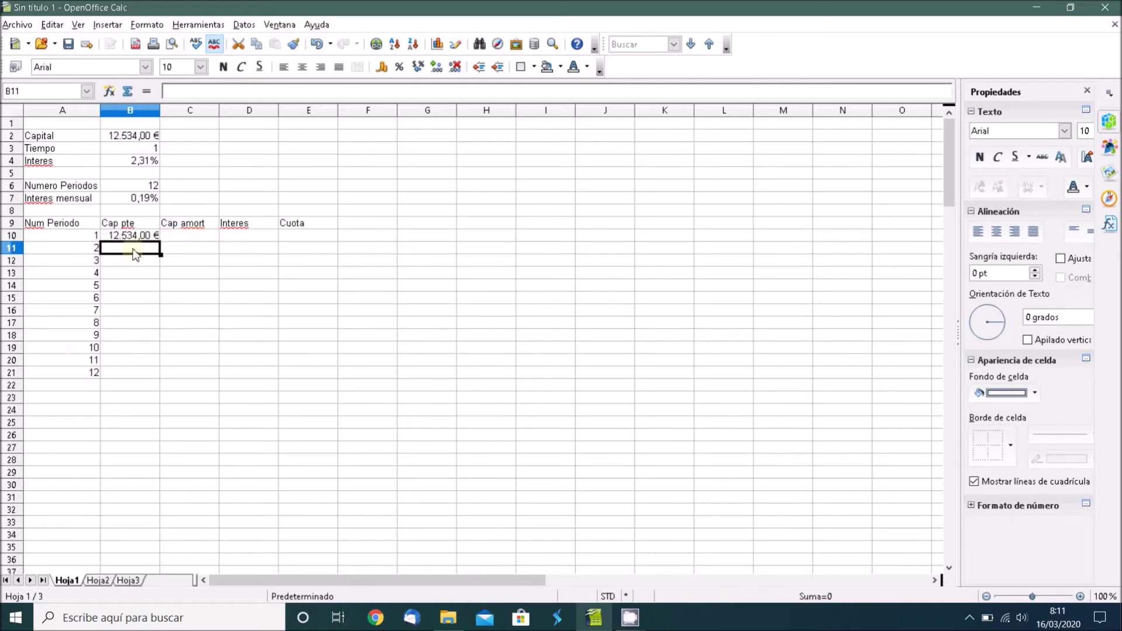
- Enter =B10-C11 in B11 to subtract the second period's amortized capital from the previous pending capital
text(=)
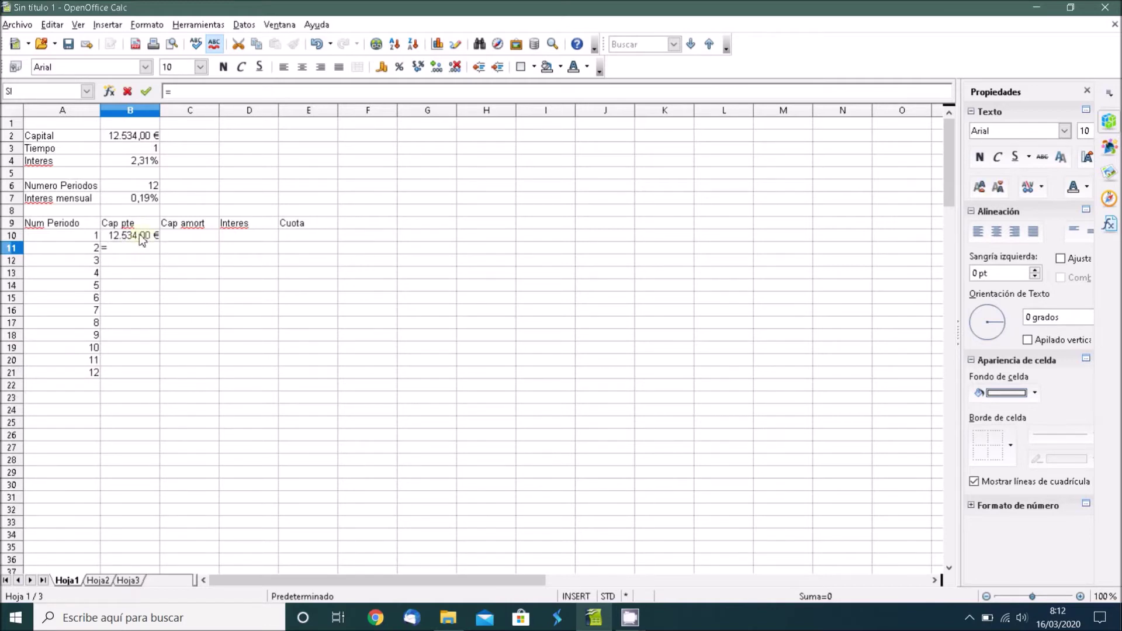
click(141, 237)
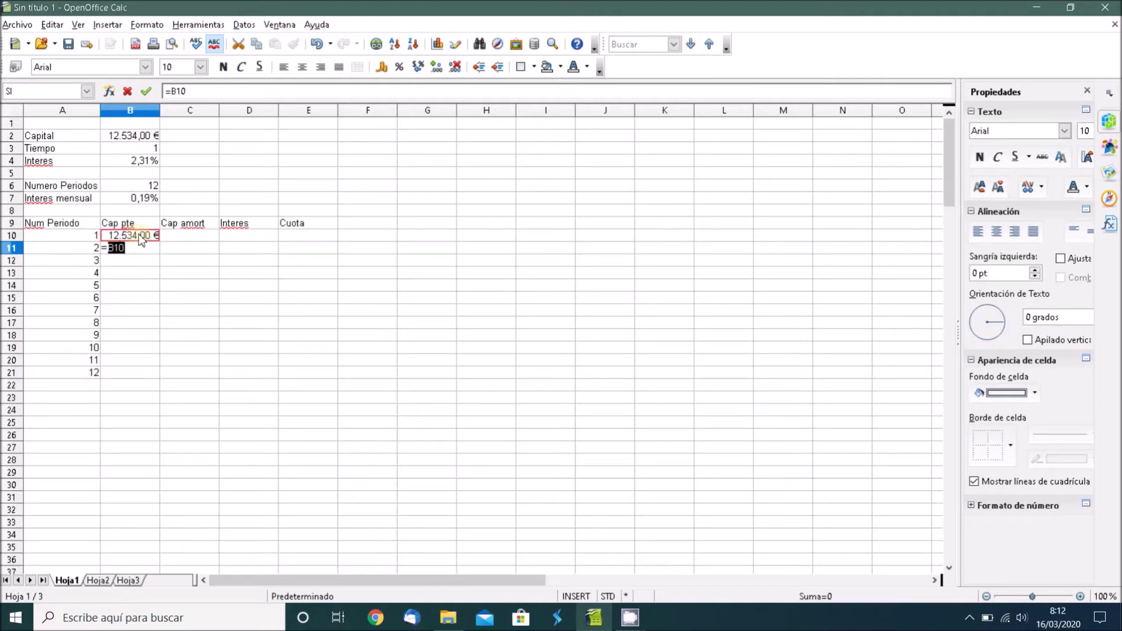
text(-)
click(194, 252)
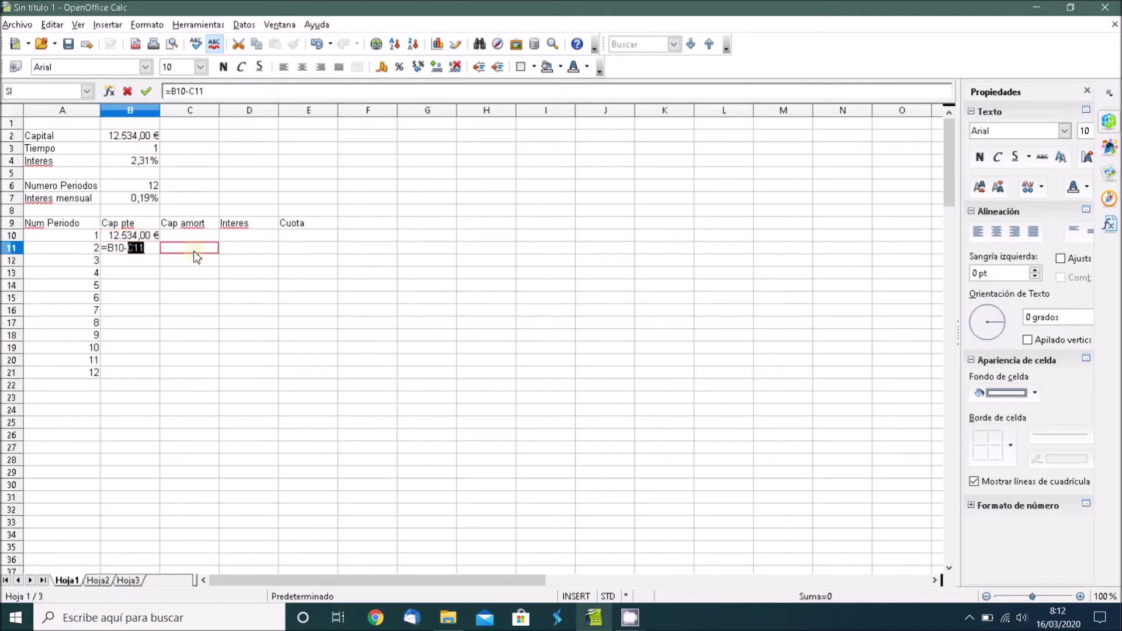
key(Return)
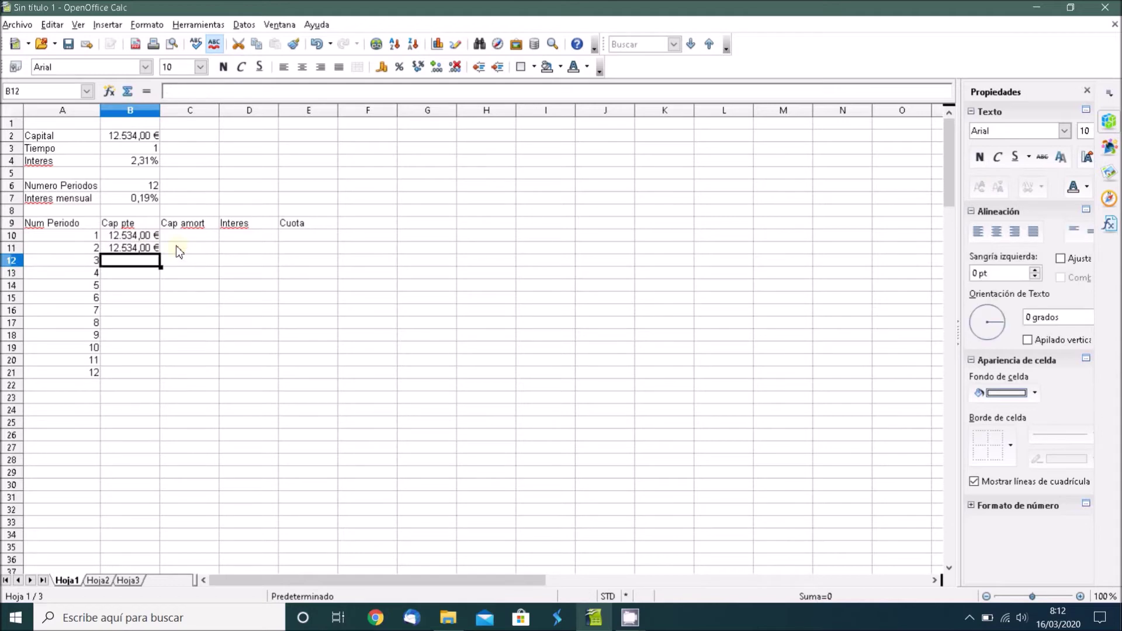
- Wrap the B11 formula in a blank-period condition so it reads =SI(A11="";"";B10-C11)
click(122, 250)
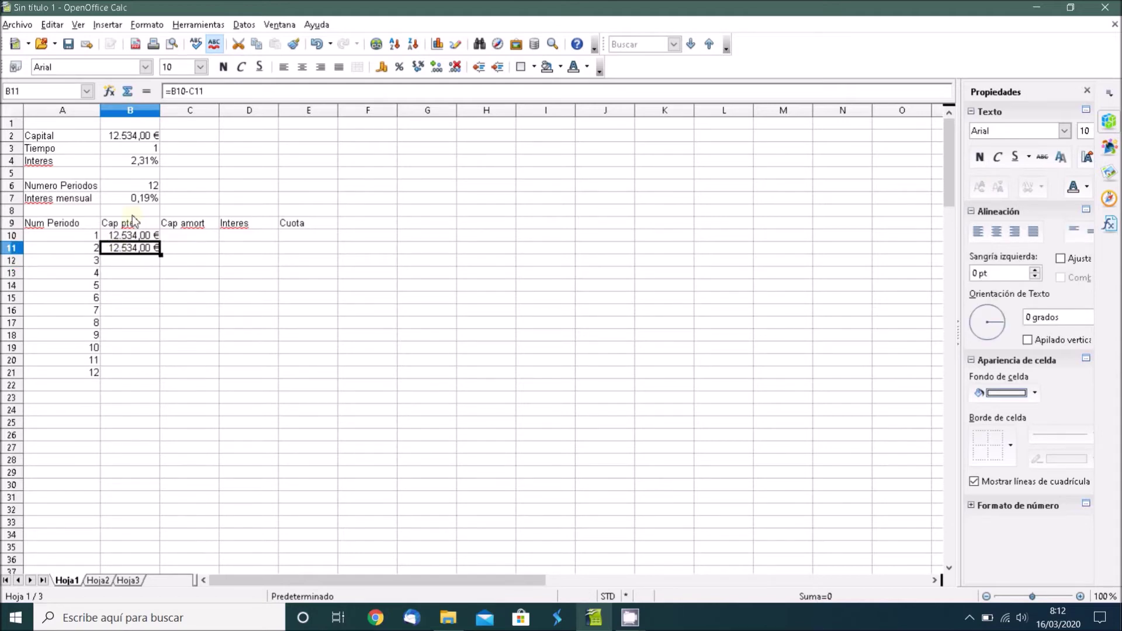
click(173, 92)
text(SI)
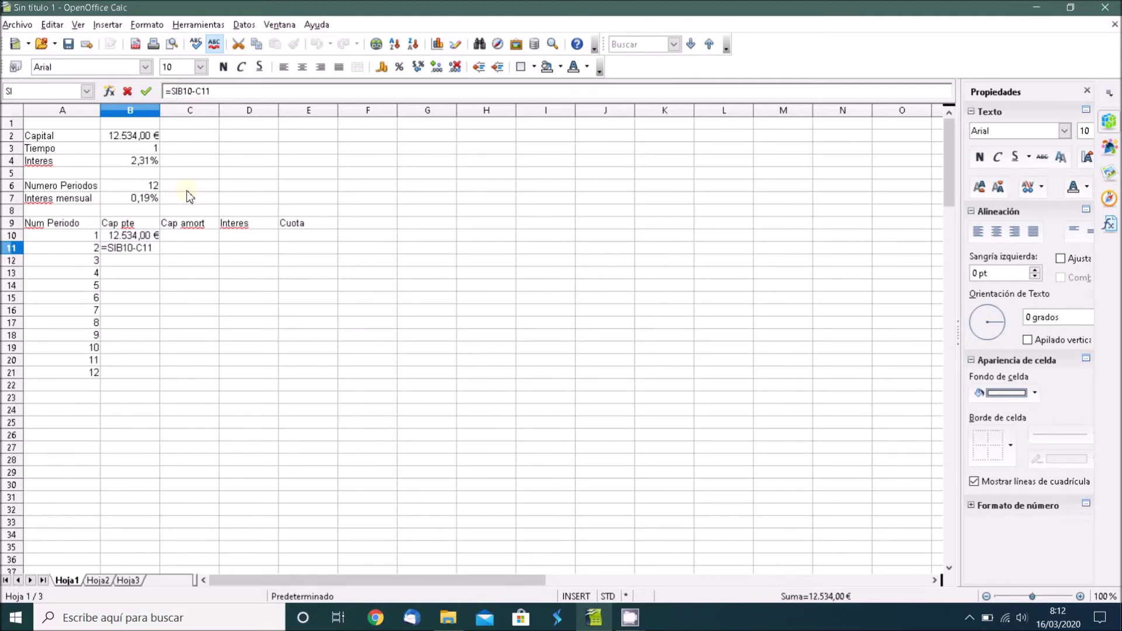
text(()
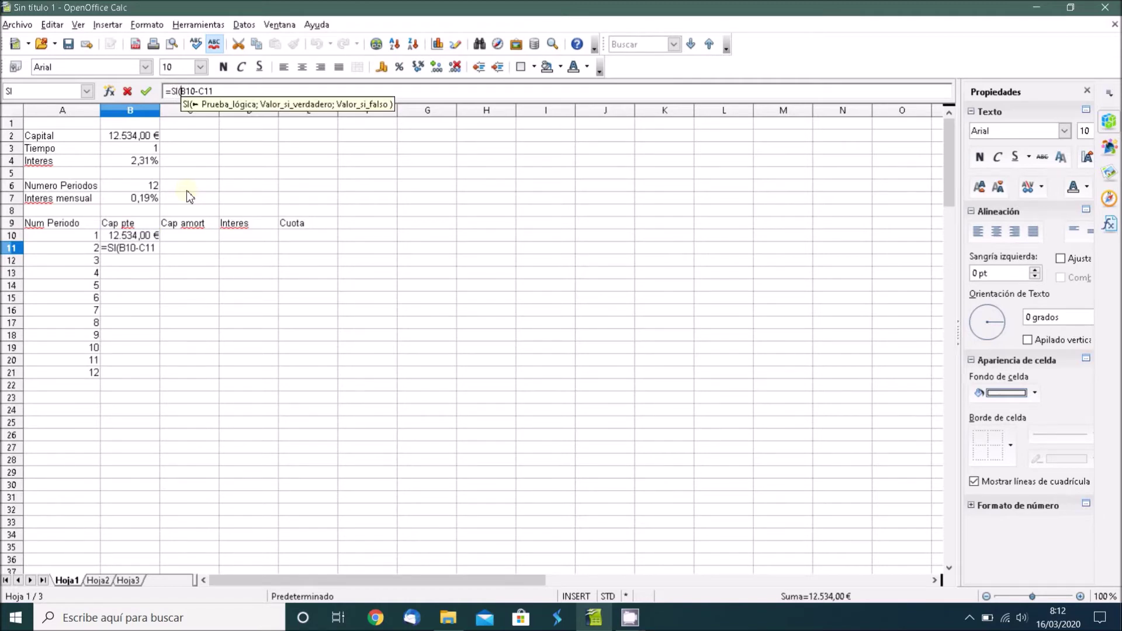
click(92, 251)
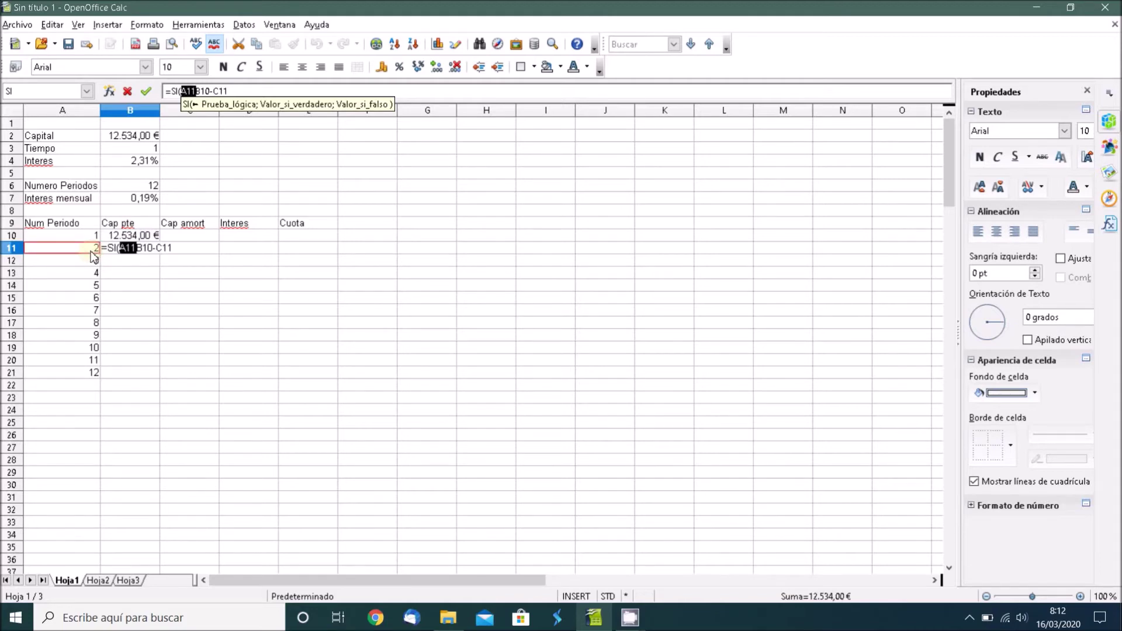
text(?)
key(BackSpace)
text(=)
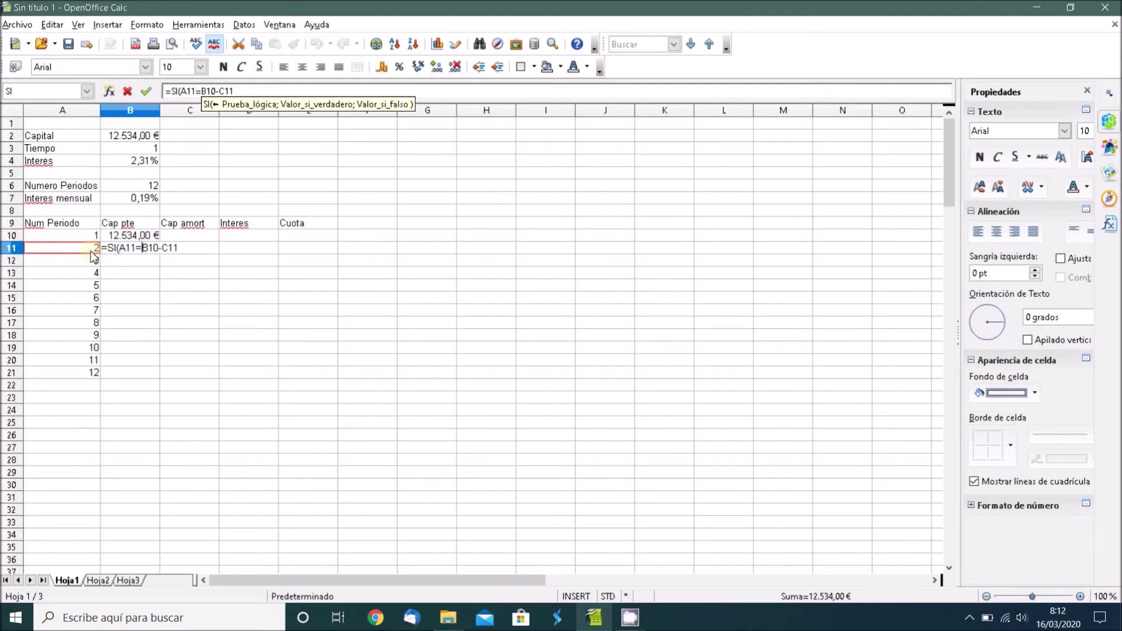
text("";"";)
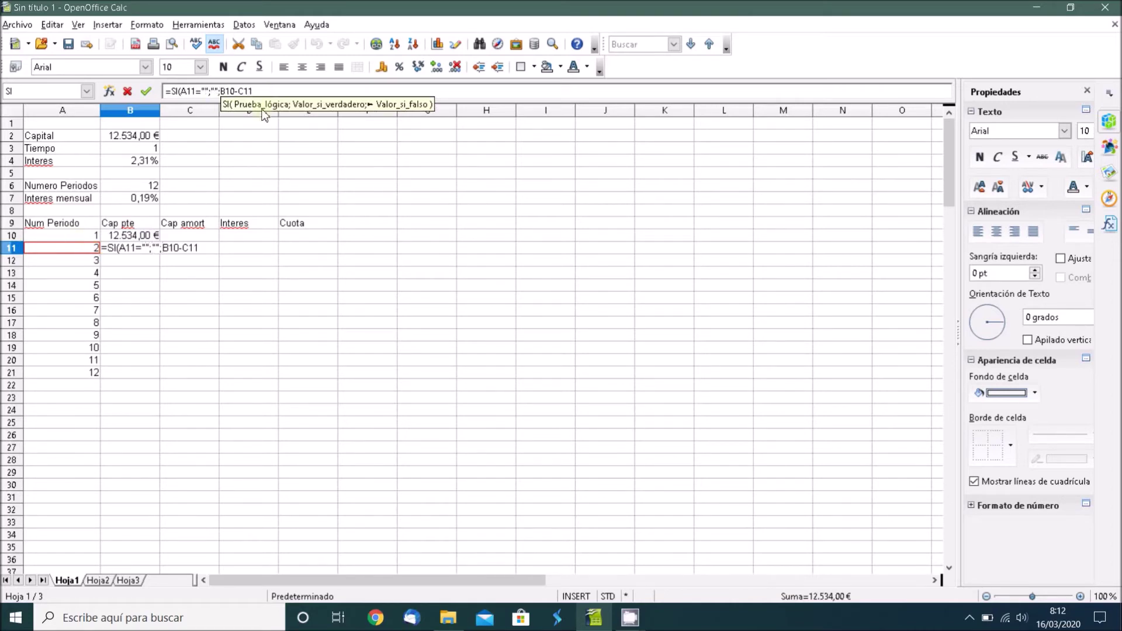
click(257, 92)
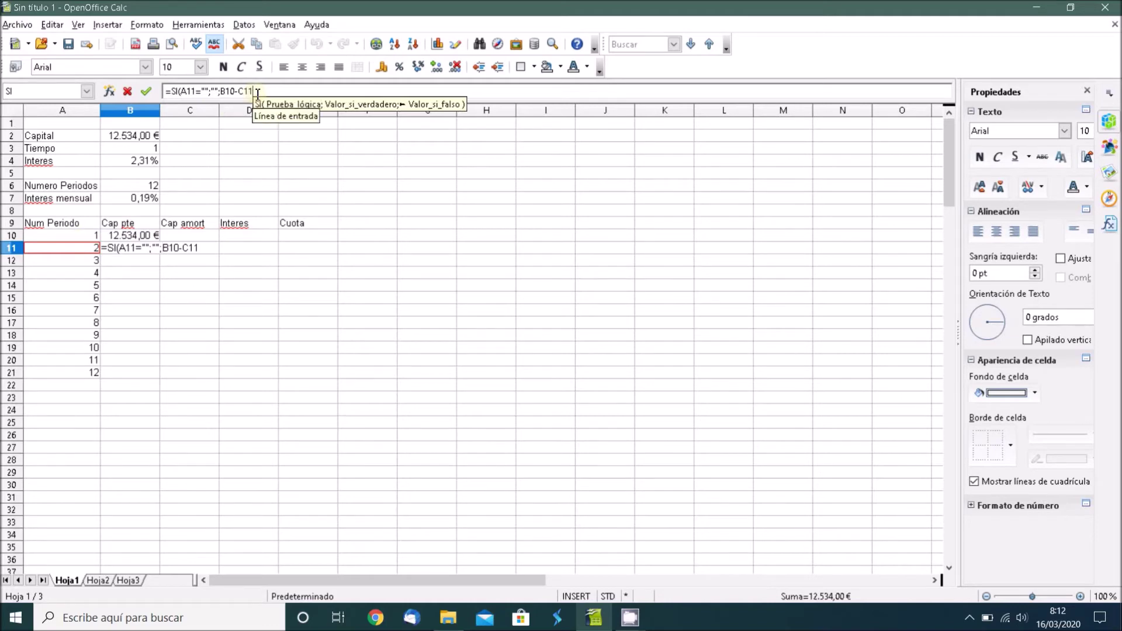
text())
key(Return)
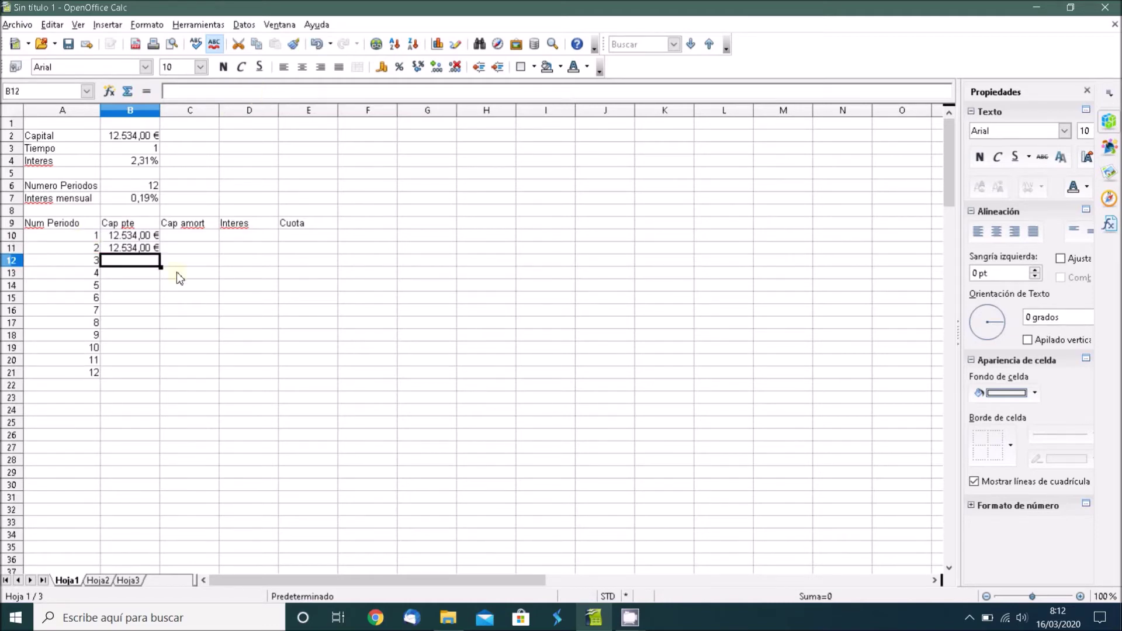
- Fill the B11 pending capital formula down column B through B120
click(135, 246)
drag(162, 256, 195, 471)
scroll(205, 426, up, 10)
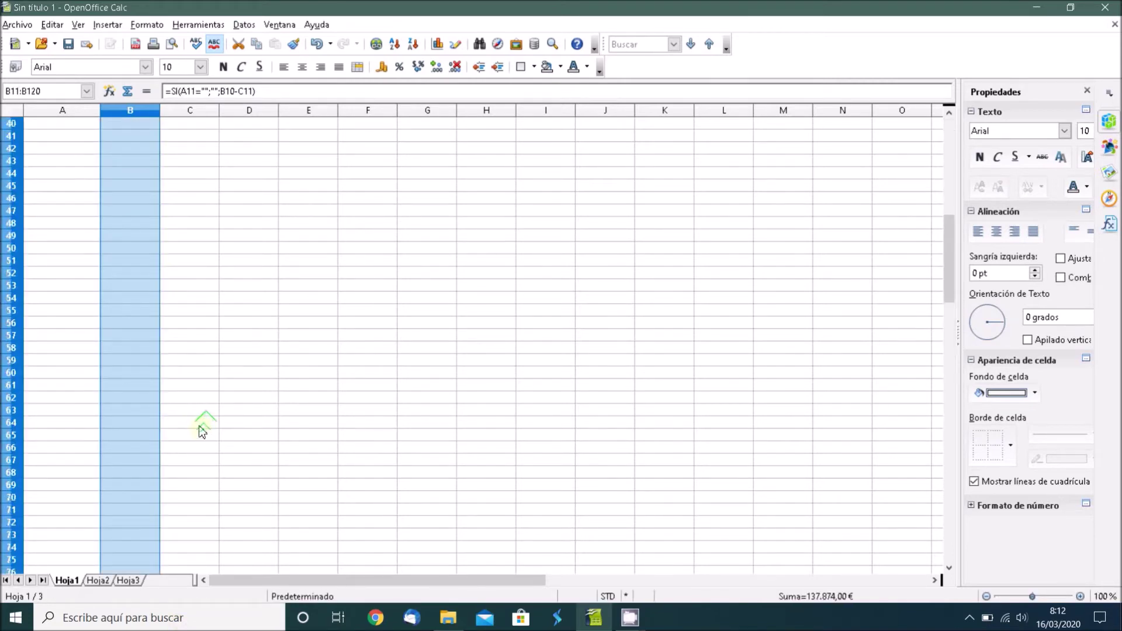
scroll(201, 431, up, 11)
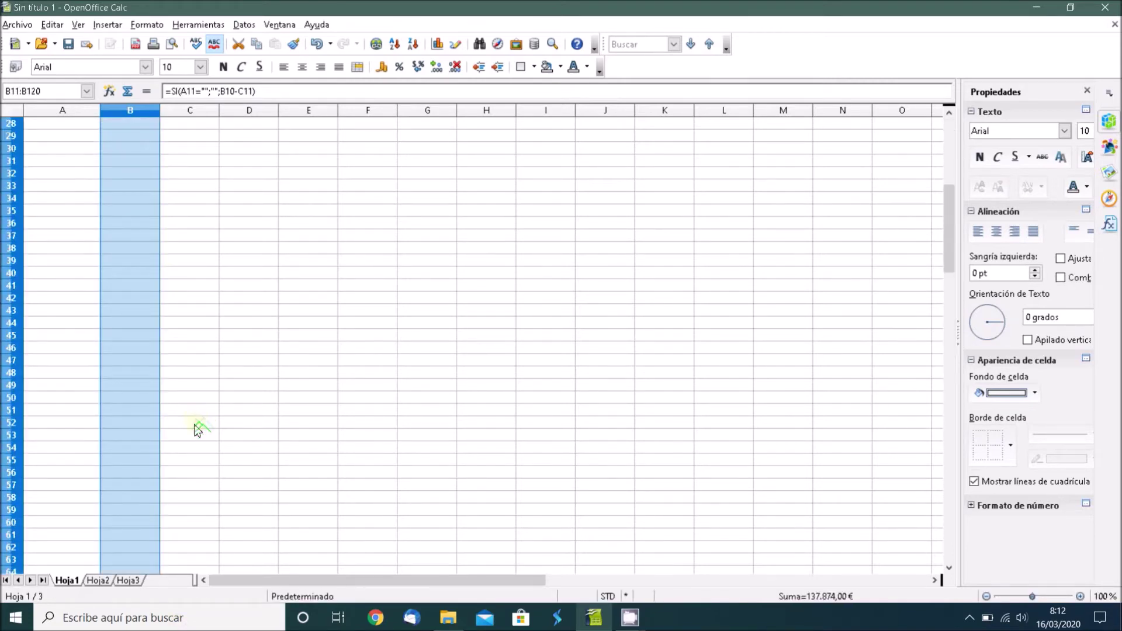
- Add the blank-period condition to the B10 formula so it reads =SI(A10="";"";B2-C10)
click(120, 186)
click(122, 161)
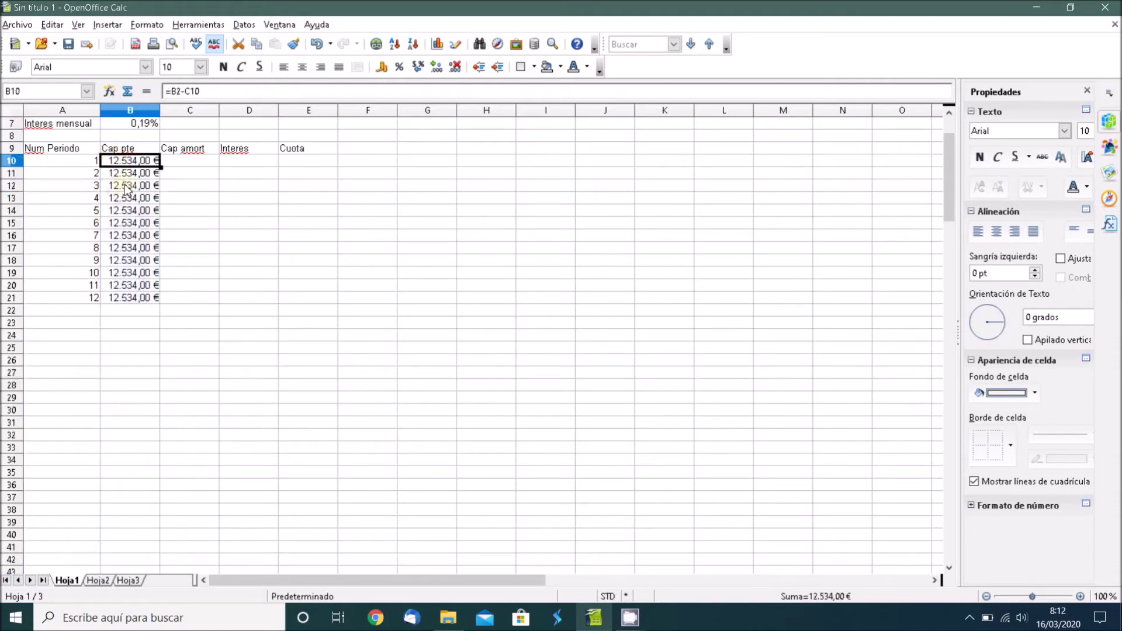
click(174, 91)
text($I)
text(()
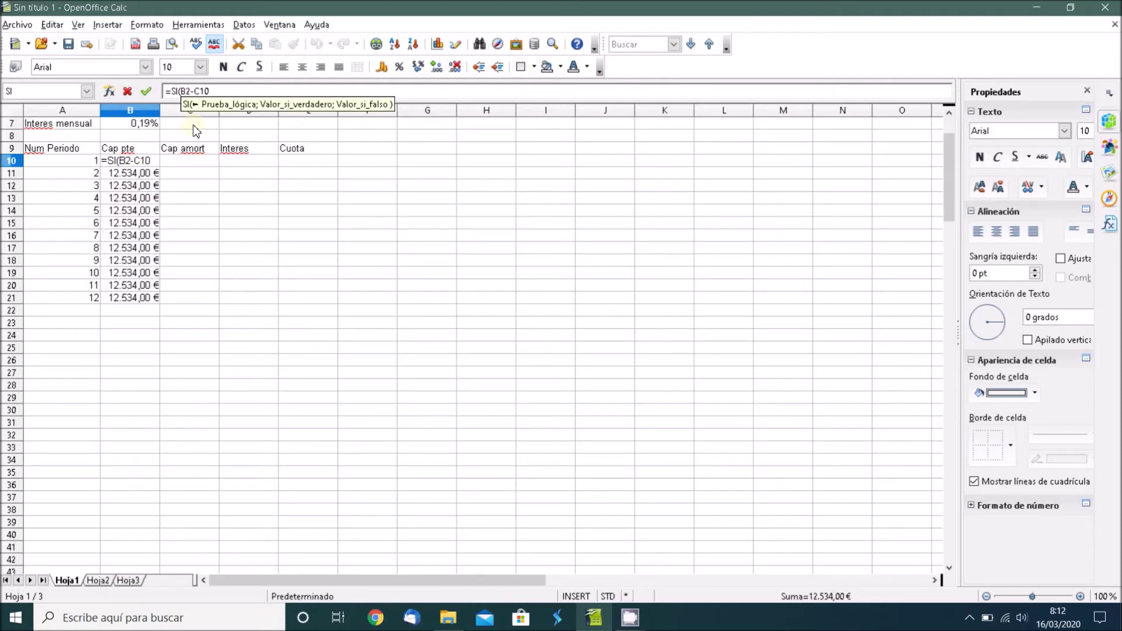
click(76, 166)
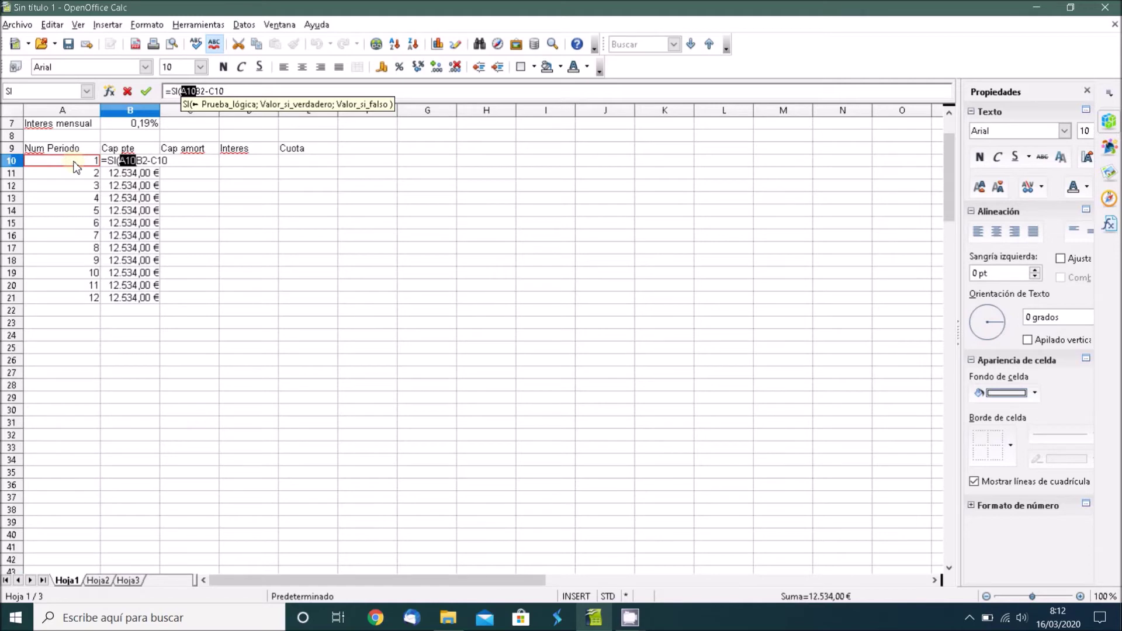
text(="";)
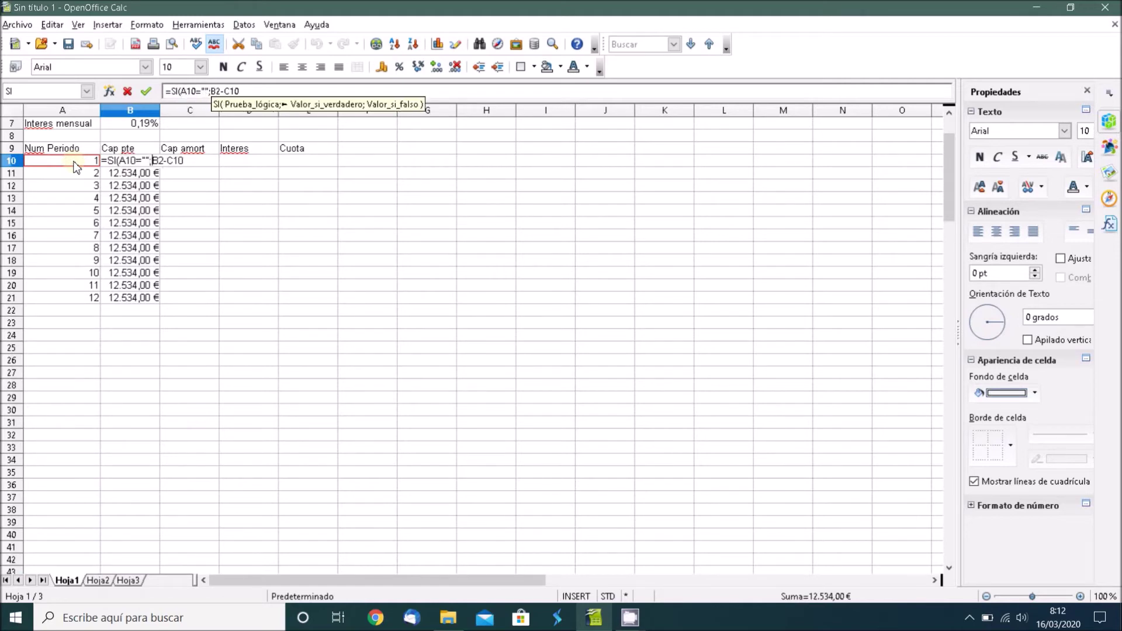
text("";)
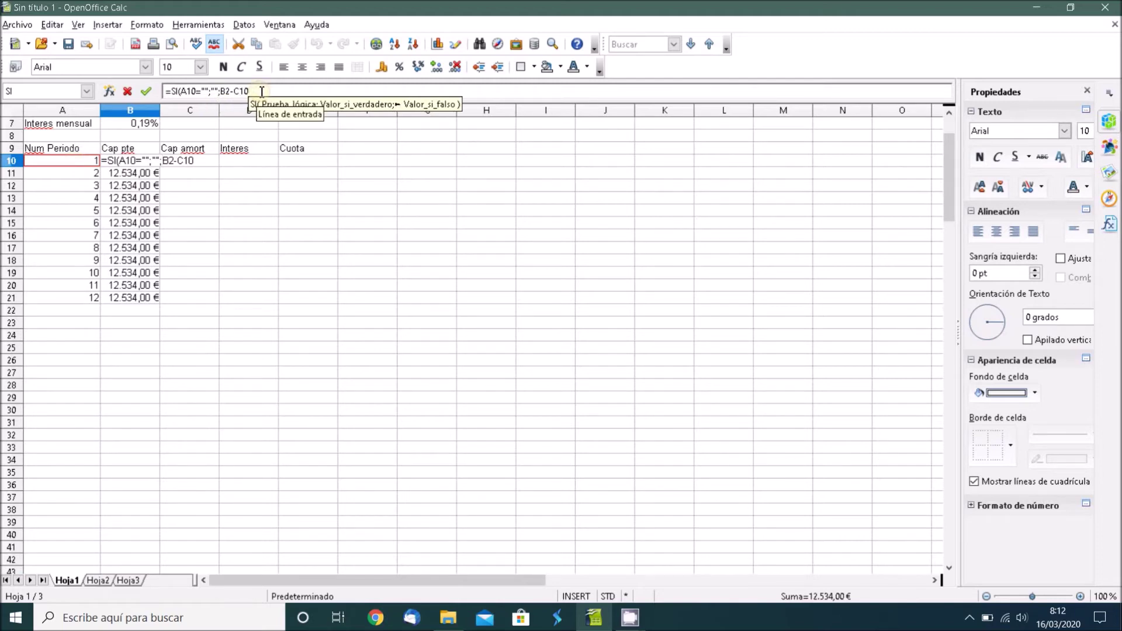
key(Return)
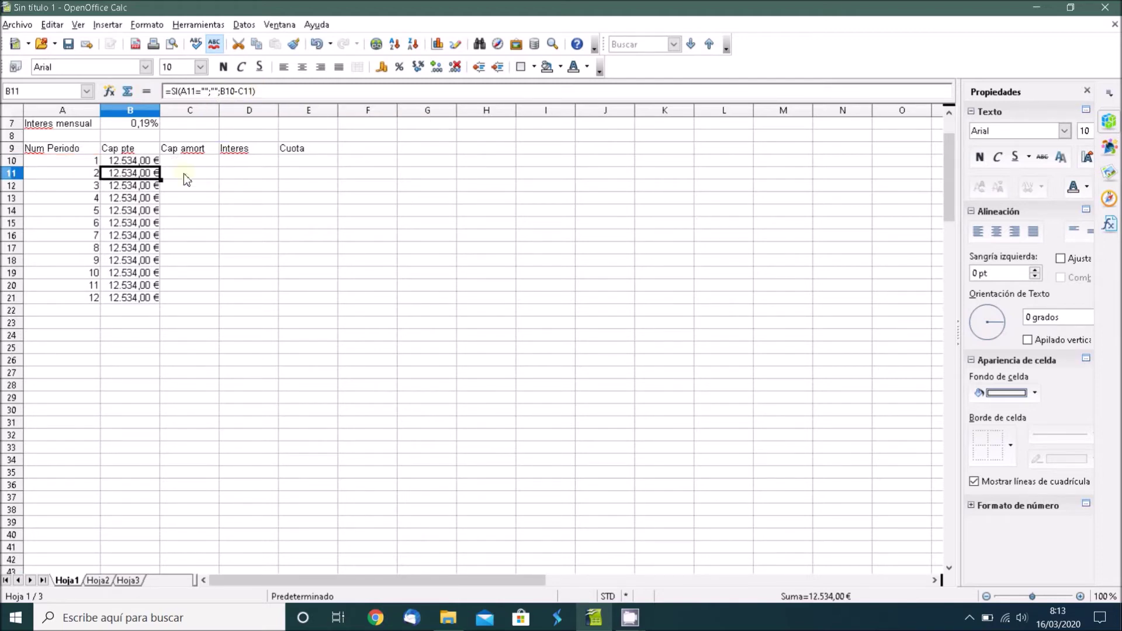
- Enter 500 as the amortized capital of the first period in C10 to test the pending capital column
click(186, 162)
scroll(313, 244, up, 2)
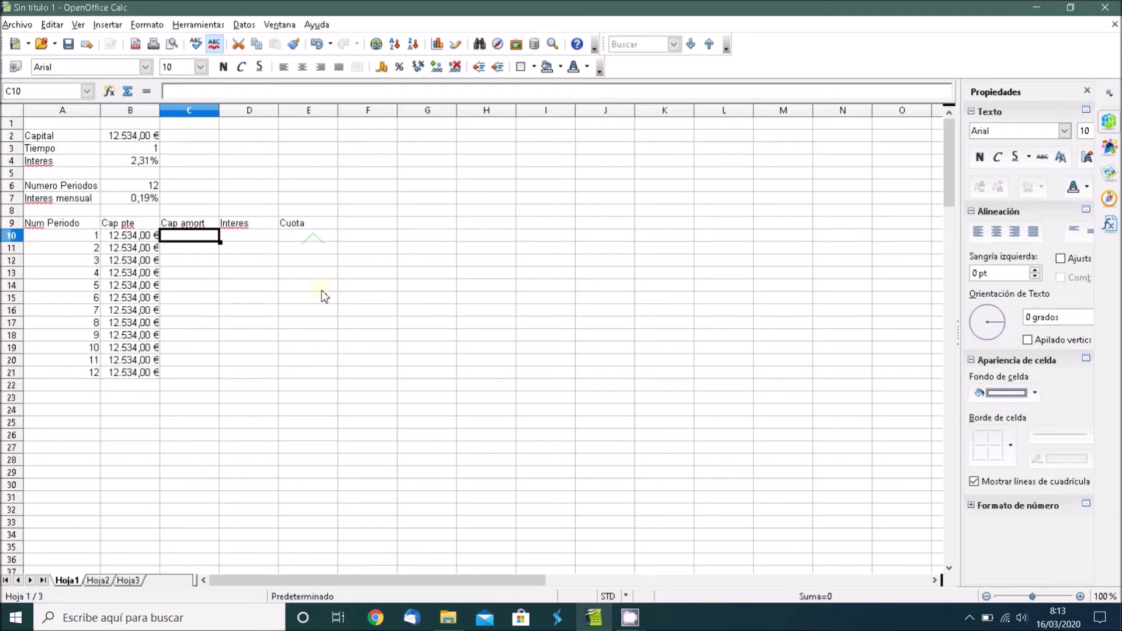
text(500)
key(Return)
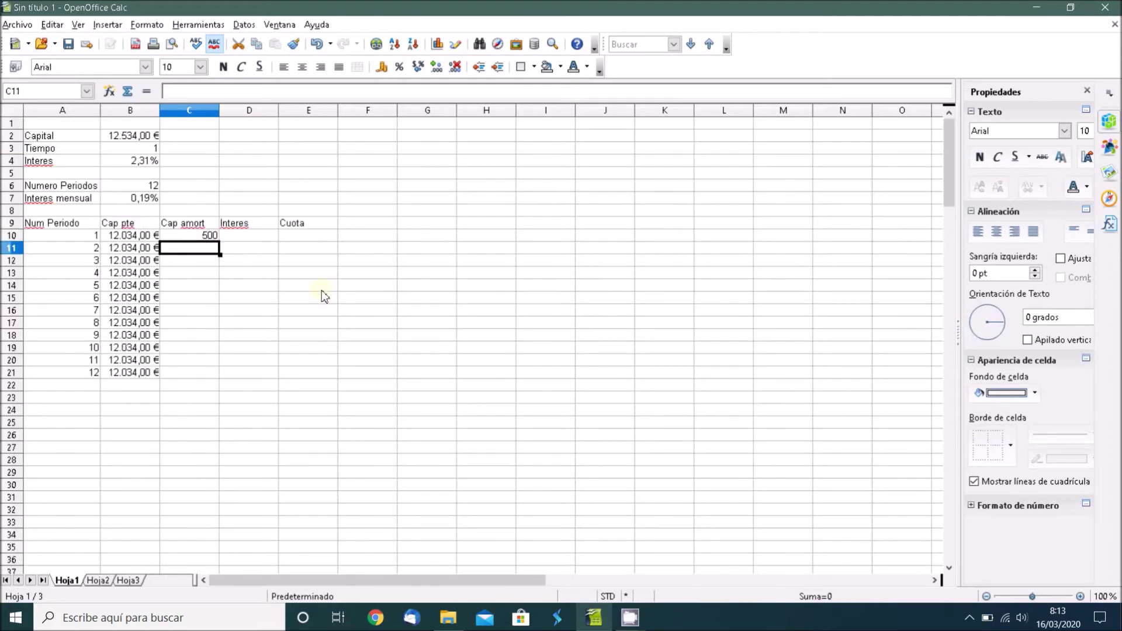
- Examine the pending capital formulas in column B from B11 down to B21
click(125, 251)
key(Down)
key(Down)
key(Down)
key(Down)
key(Down)
key(Down)
key(Down)
key(Down)
key(Down)
key(Down)
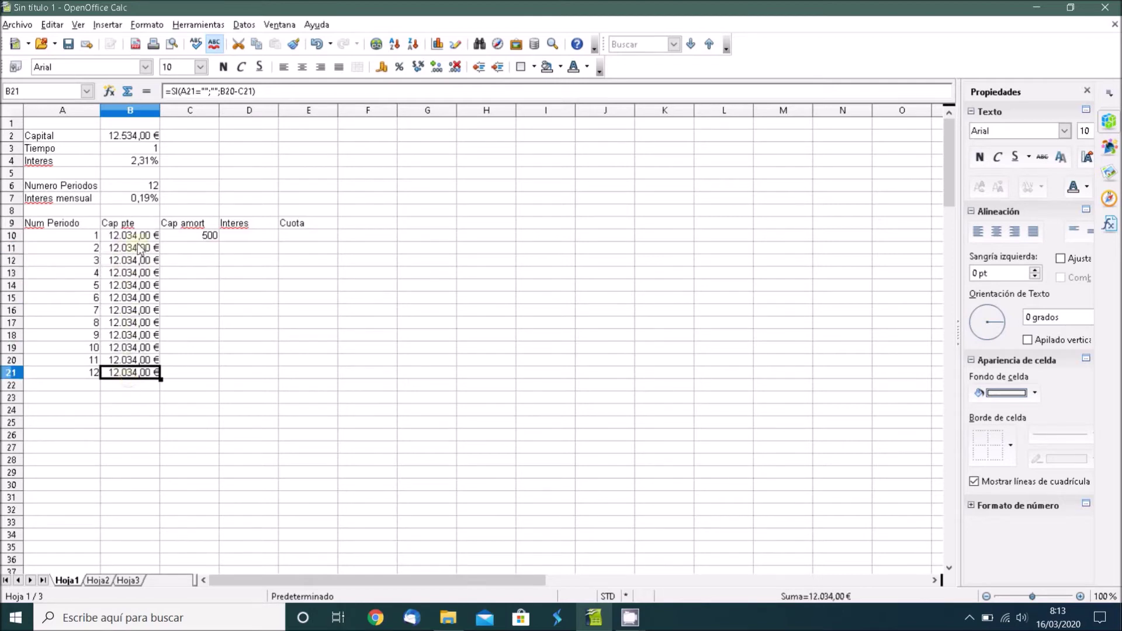
- Rewrite the value-if-false part of the B10 formula as B2-C10
click(134, 236)
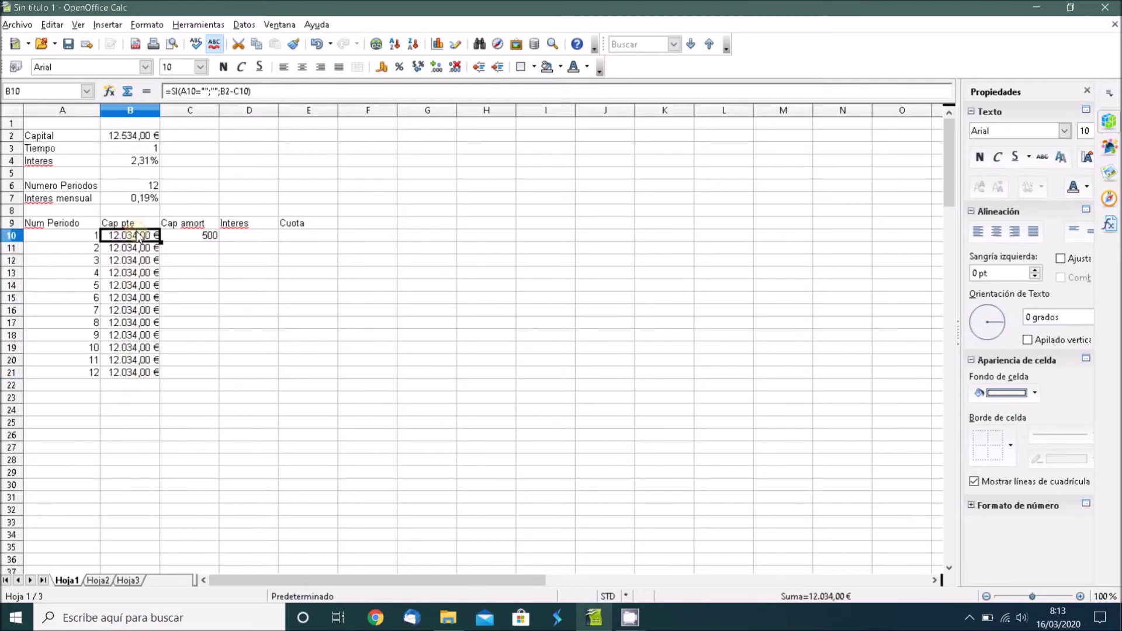
click(237, 92)
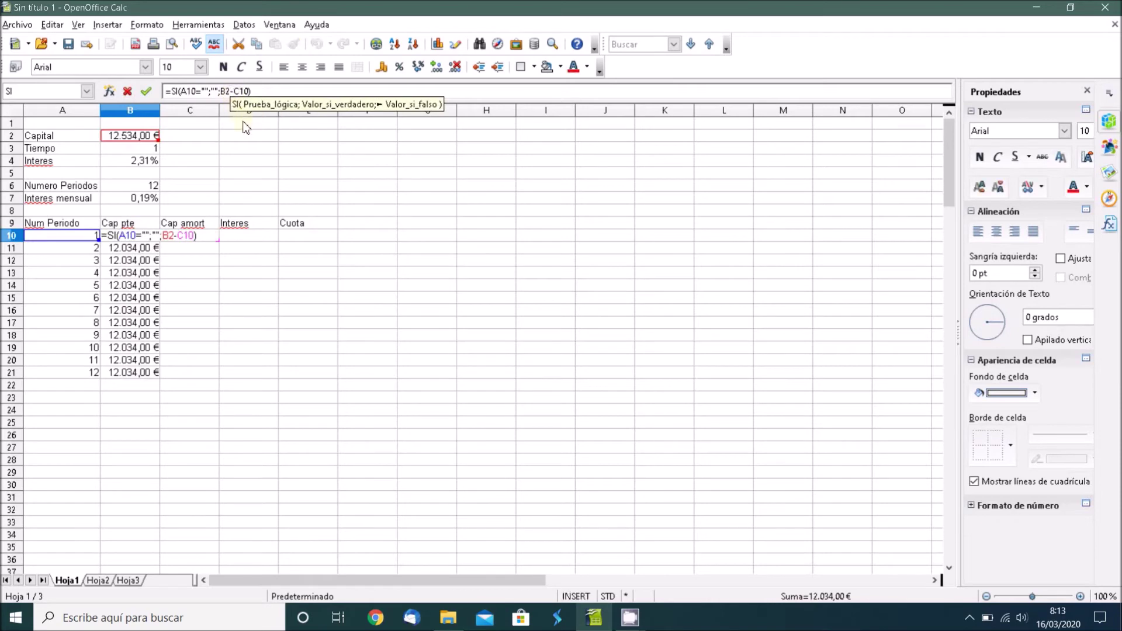
key(Delete)
key(Delete)
key(Delete)
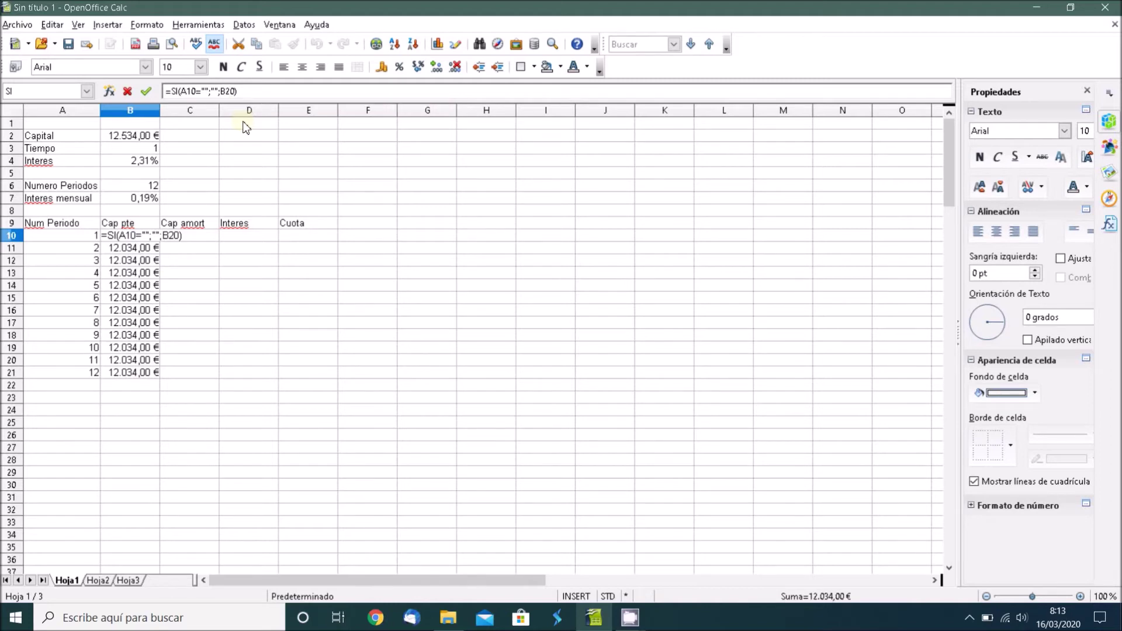
click(233, 93)
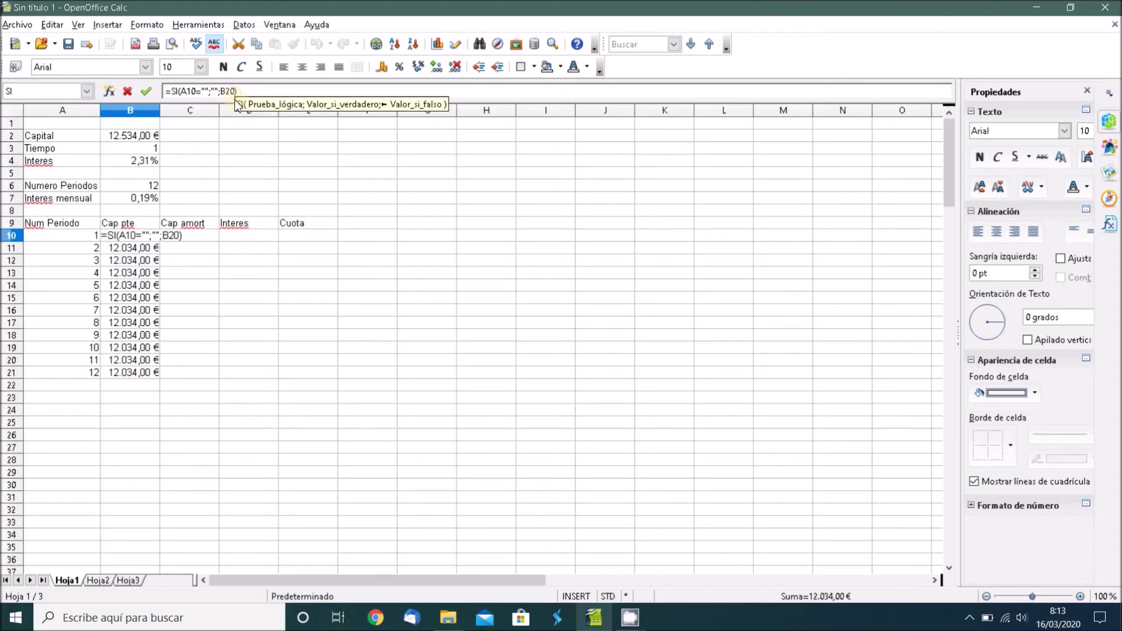
double_click(229, 91)
click(145, 139)
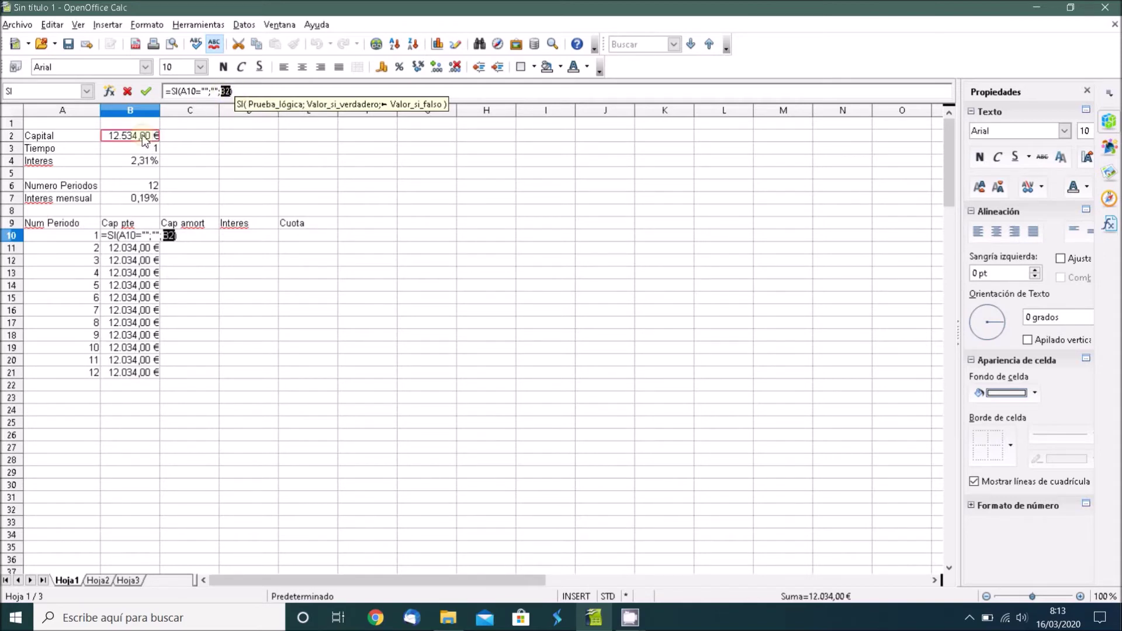
text(-)
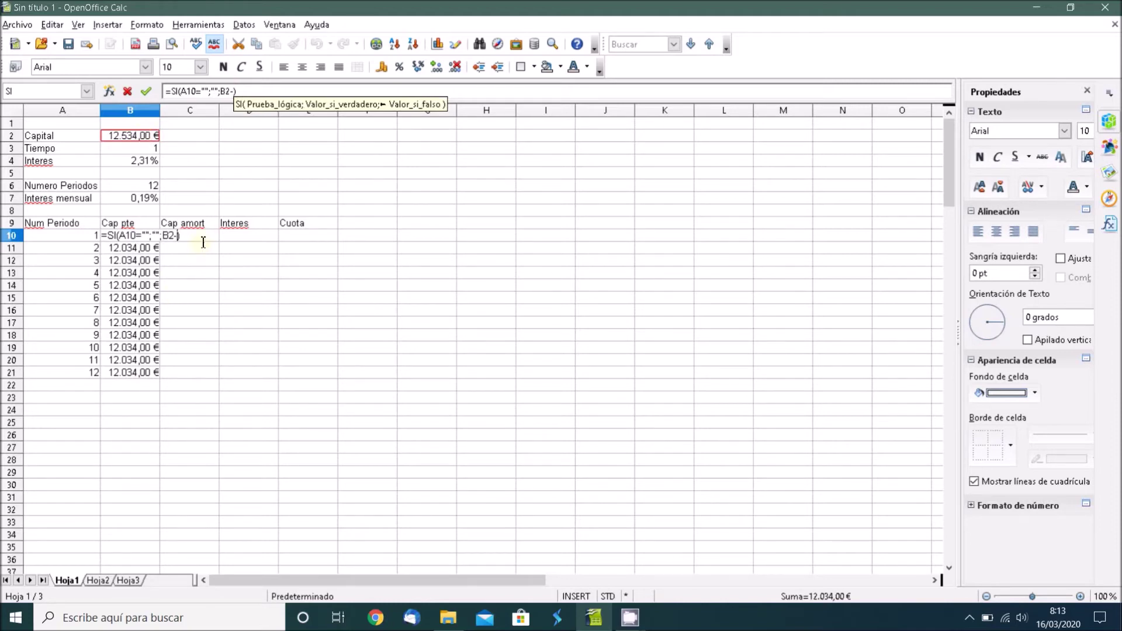
text(C10)
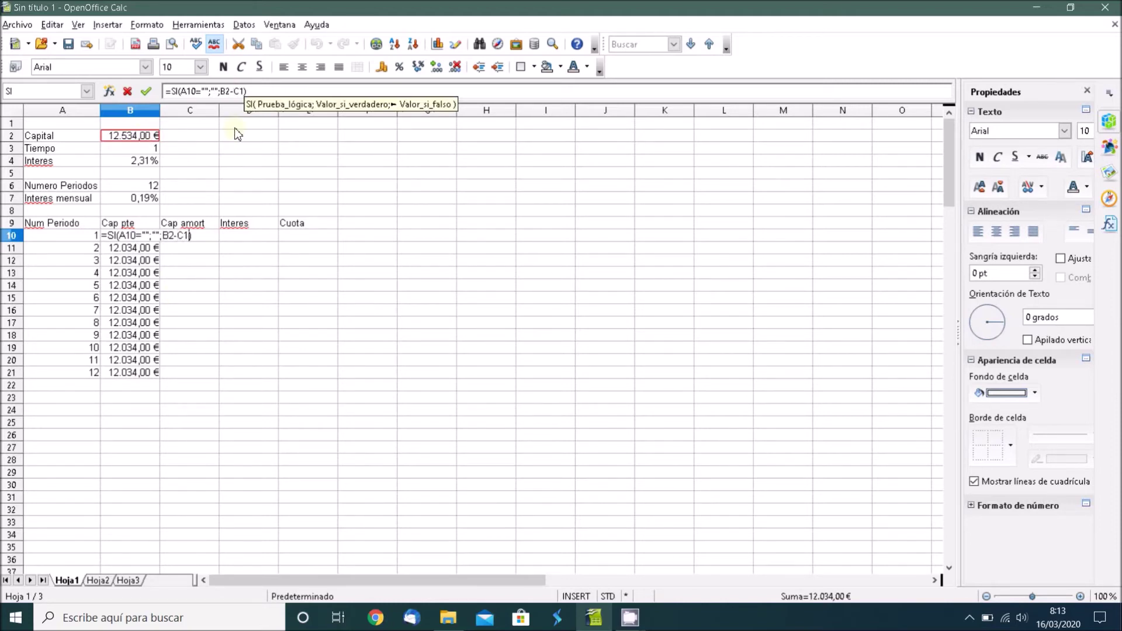
key(Return)
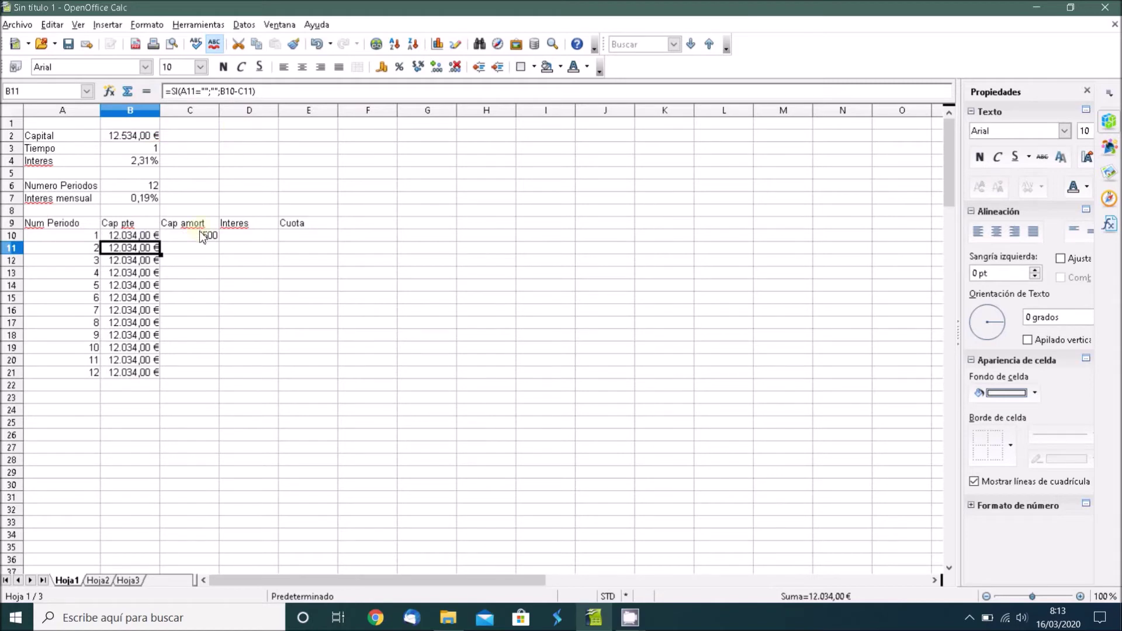
- Clear the 500 test amount from C10 in the amortized capital column
click(202, 236)
click(129, 136)
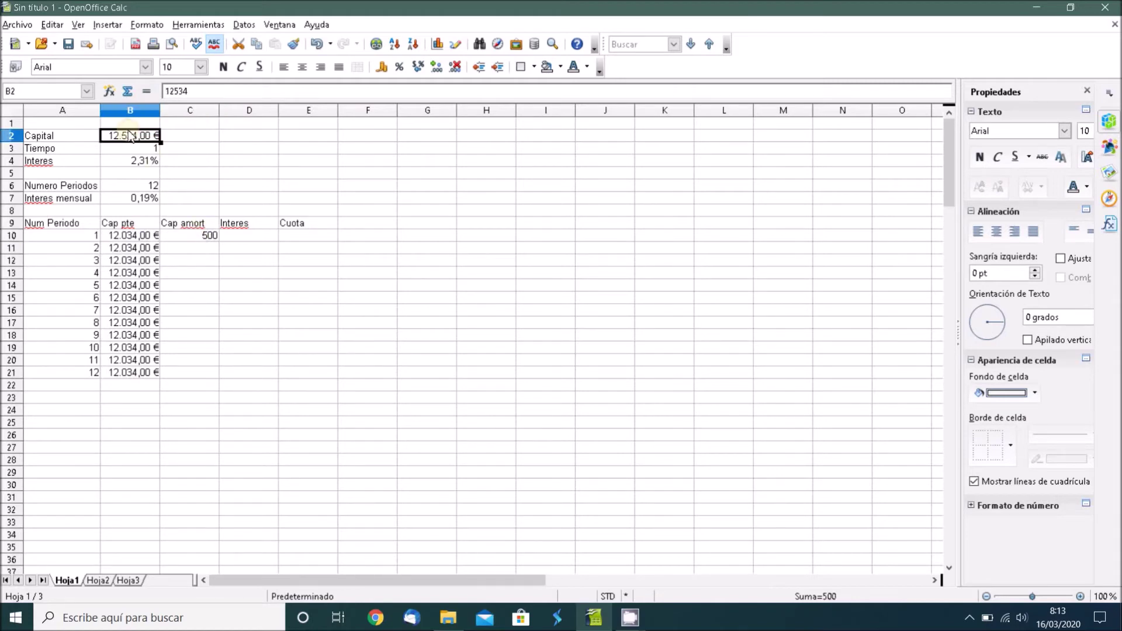
click(146, 236)
click(203, 236)
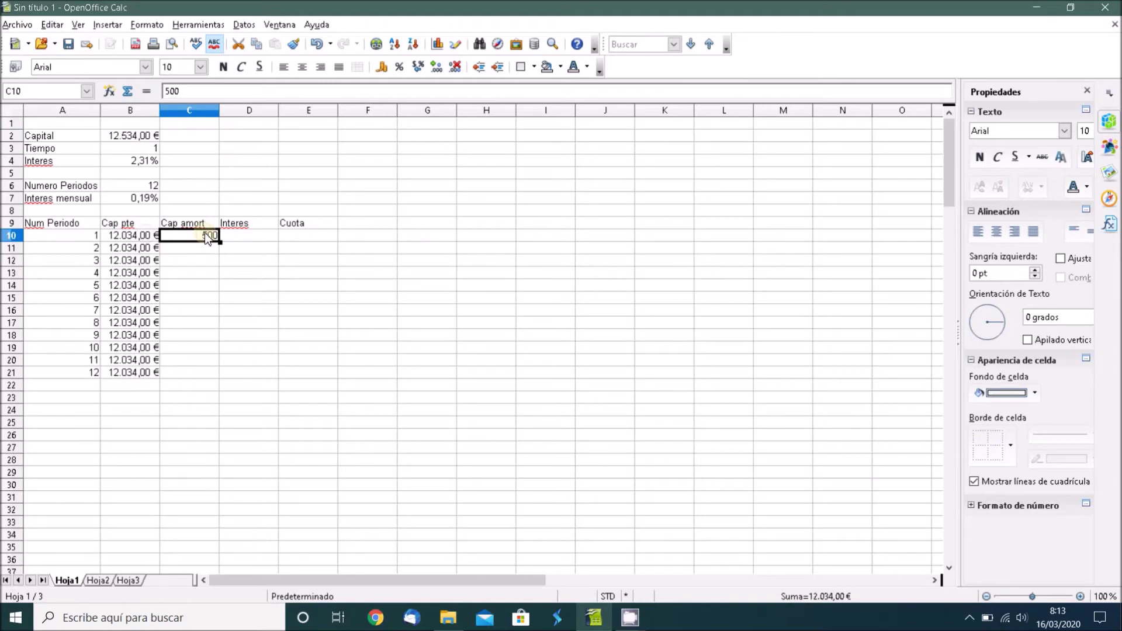
key(Delete)
key(Return)
- Start a PAGOPRIN formula in C10 with the function wizard, choosing it from the Finanzas category
click(109, 92)
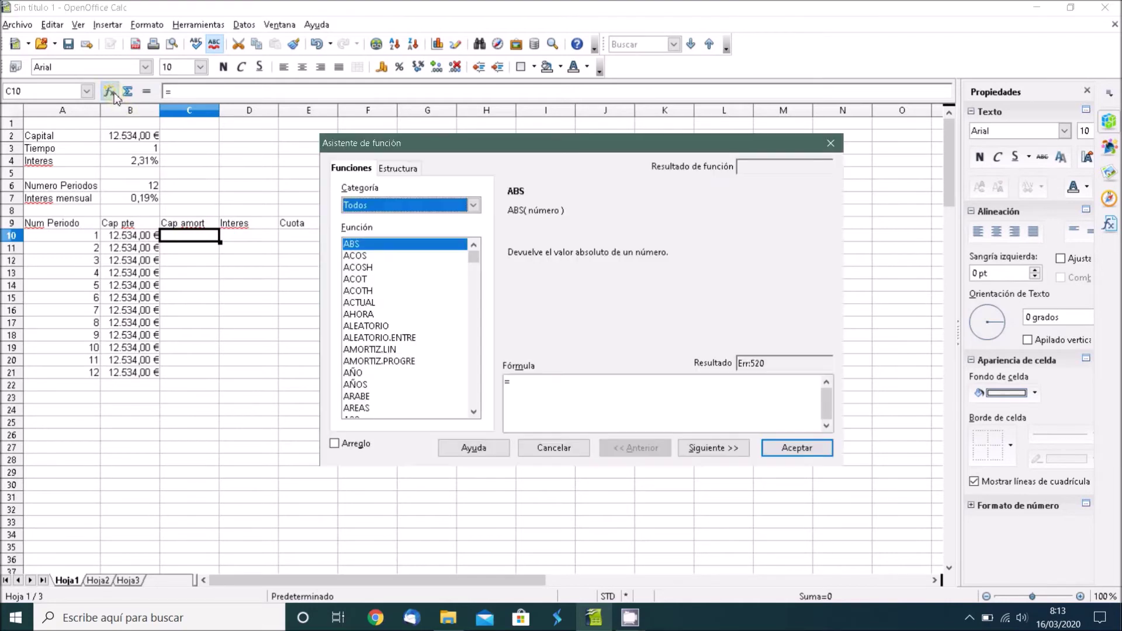
click(374, 205)
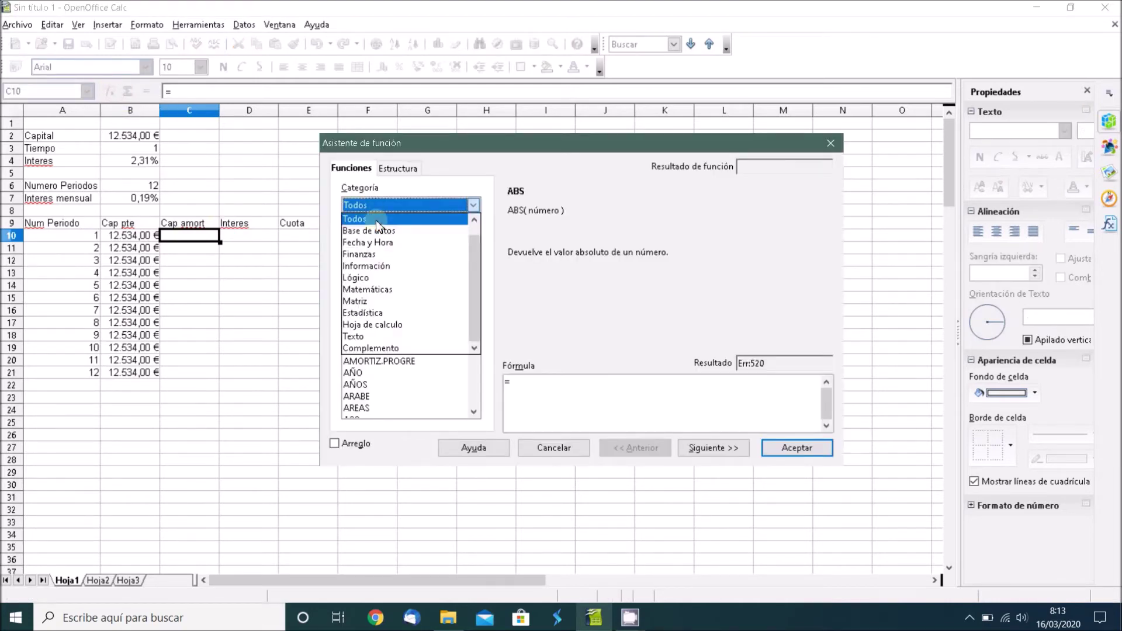
click(383, 255)
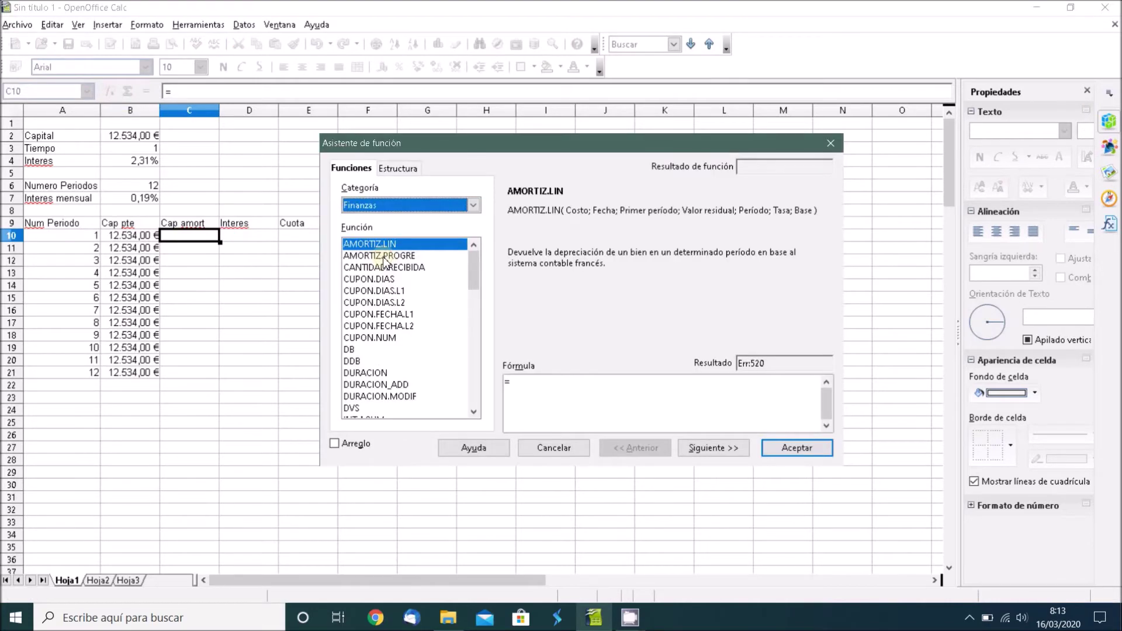
click(401, 316)
key(p)
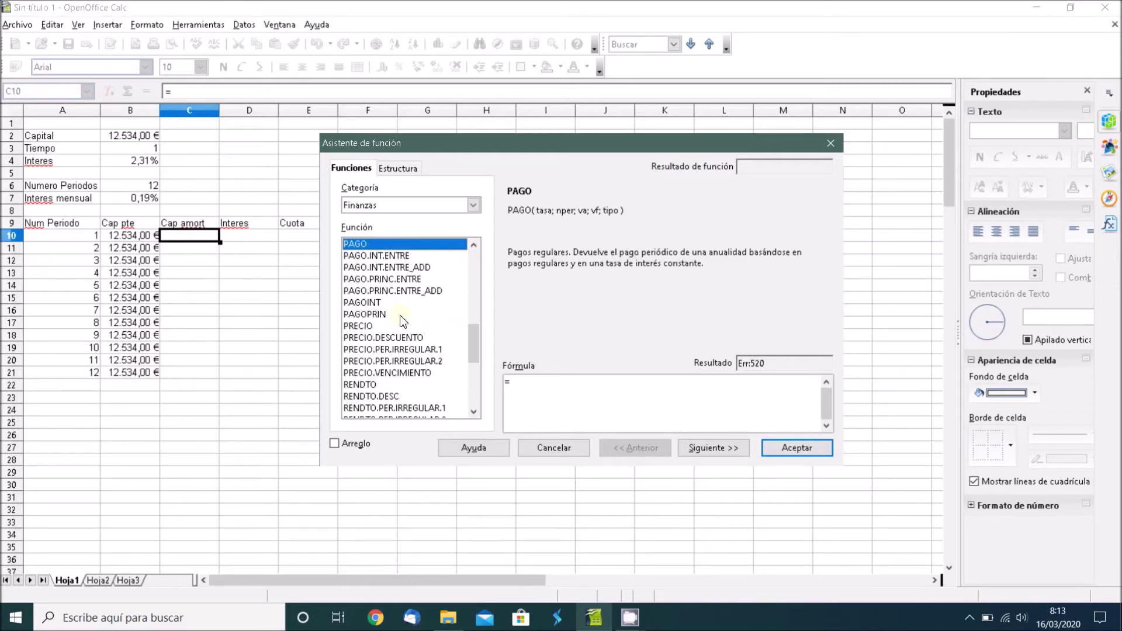
click(380, 304)
click(381, 315)
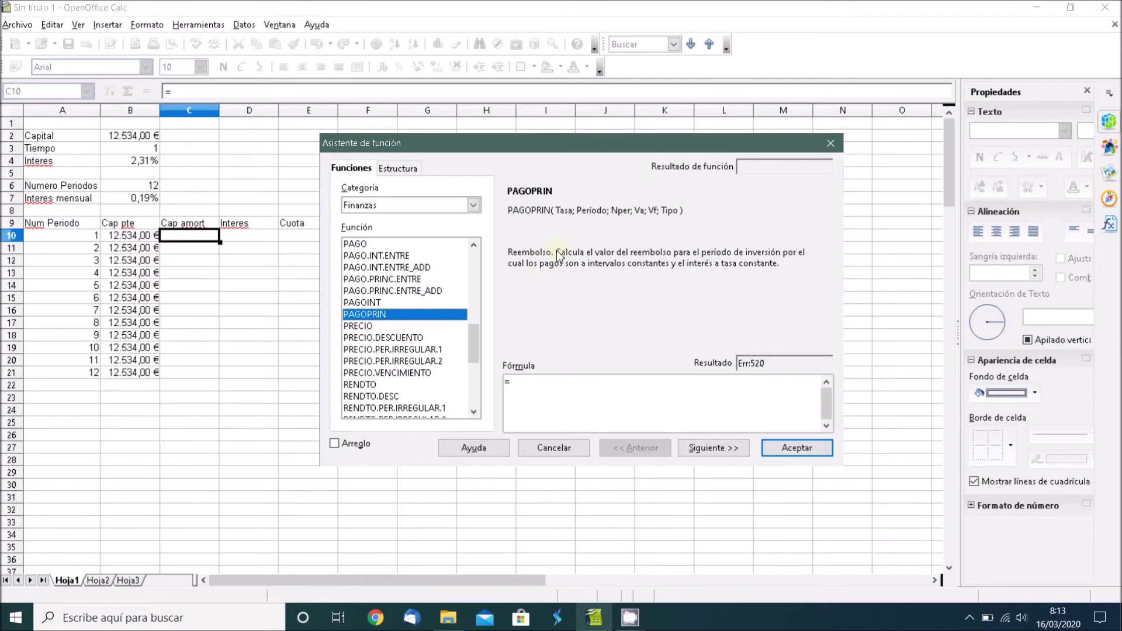
click(724, 447)
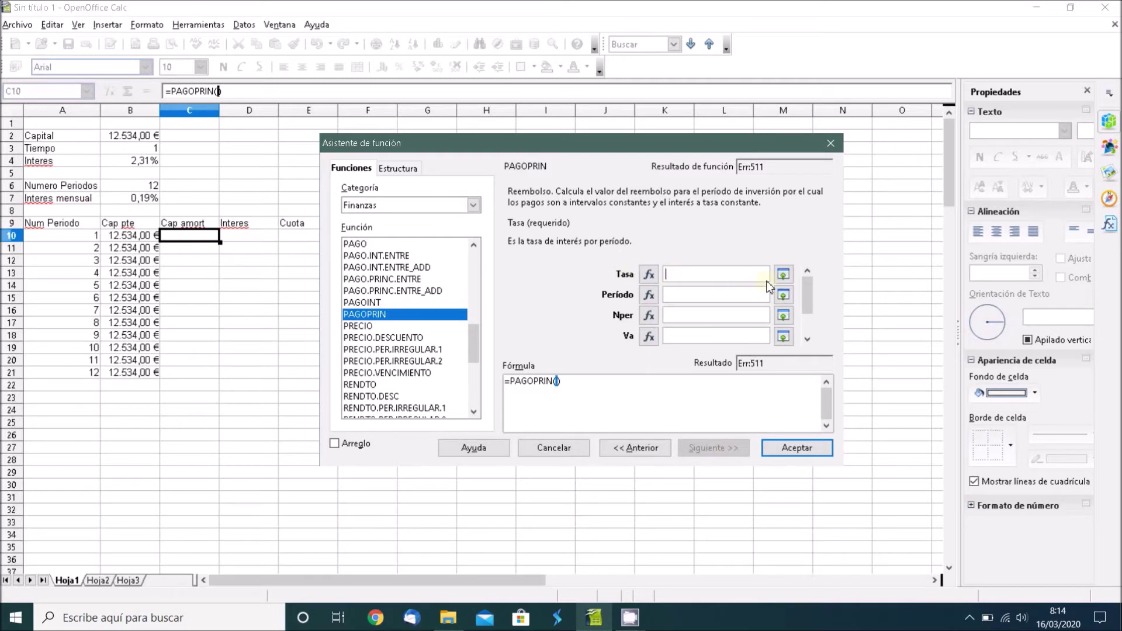
- Set the Tasa argument of PAGOPRIN to the monthly interest cell as the absolute reference $B$7
click(783, 274)
click(143, 198)
click(328, 166)
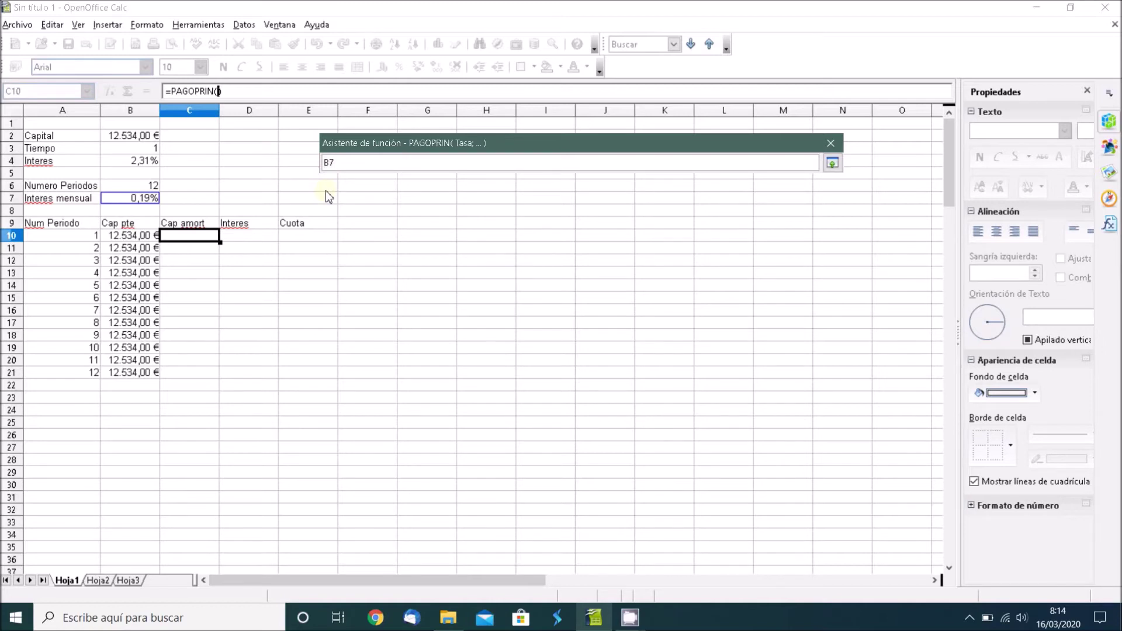
text($B$)
click(832, 165)
- Set the Período argument of PAGOPRIN to the first period number in A10, as a relative reference
click(683, 292)
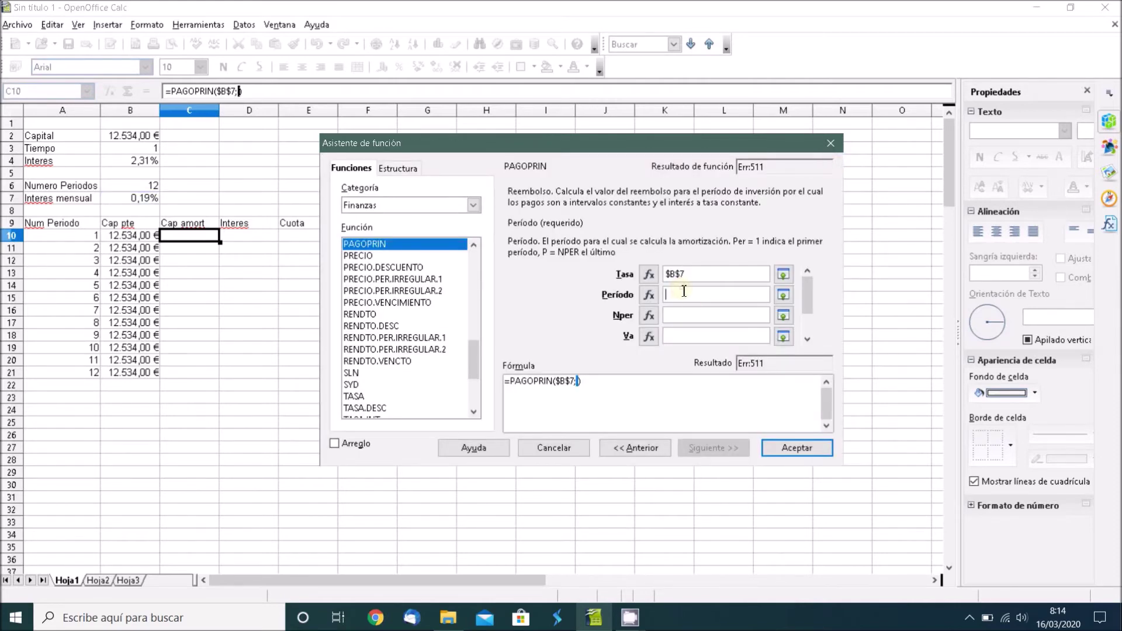
click(785, 296)
click(87, 237)
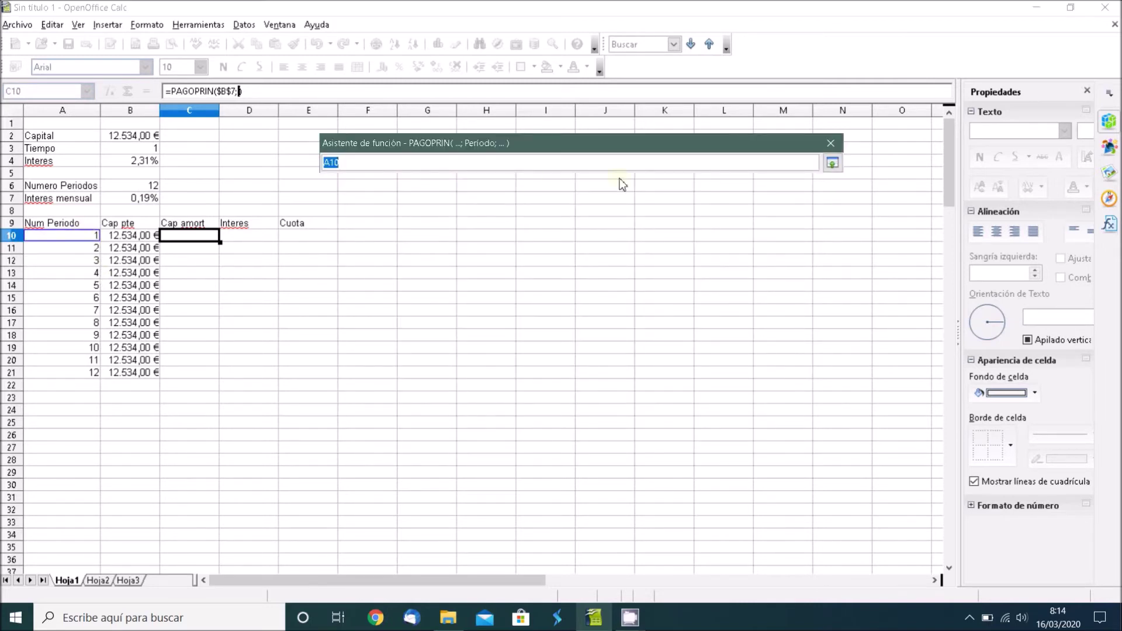
click(830, 165)
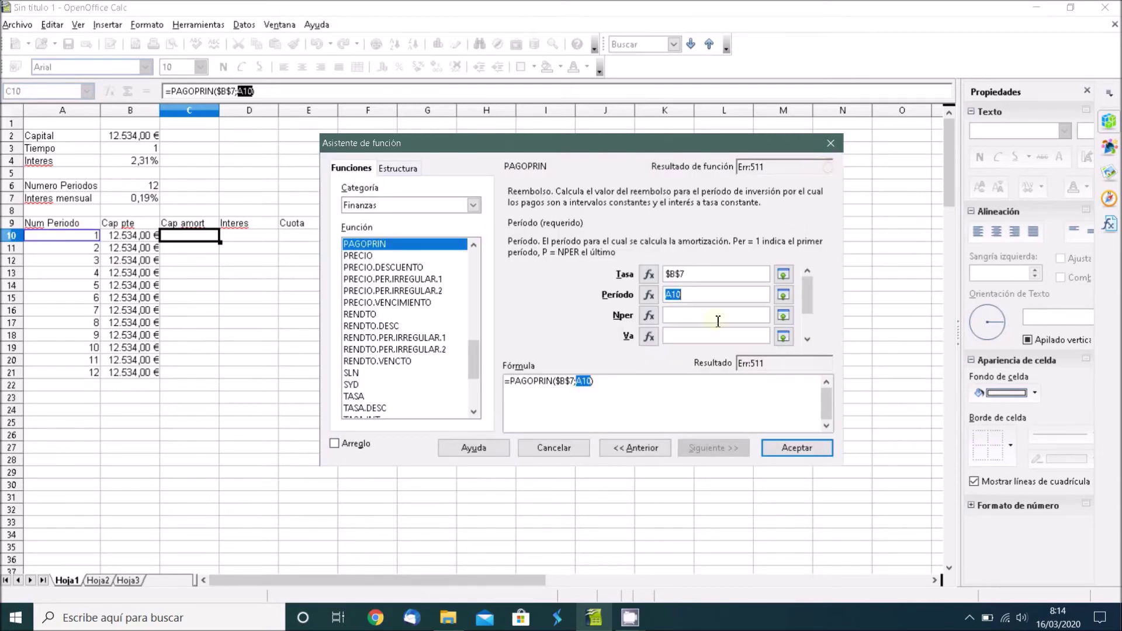
- Set the Nper argument of PAGOPRIN to the number of periods as the absolute reference $B$6
click(682, 316)
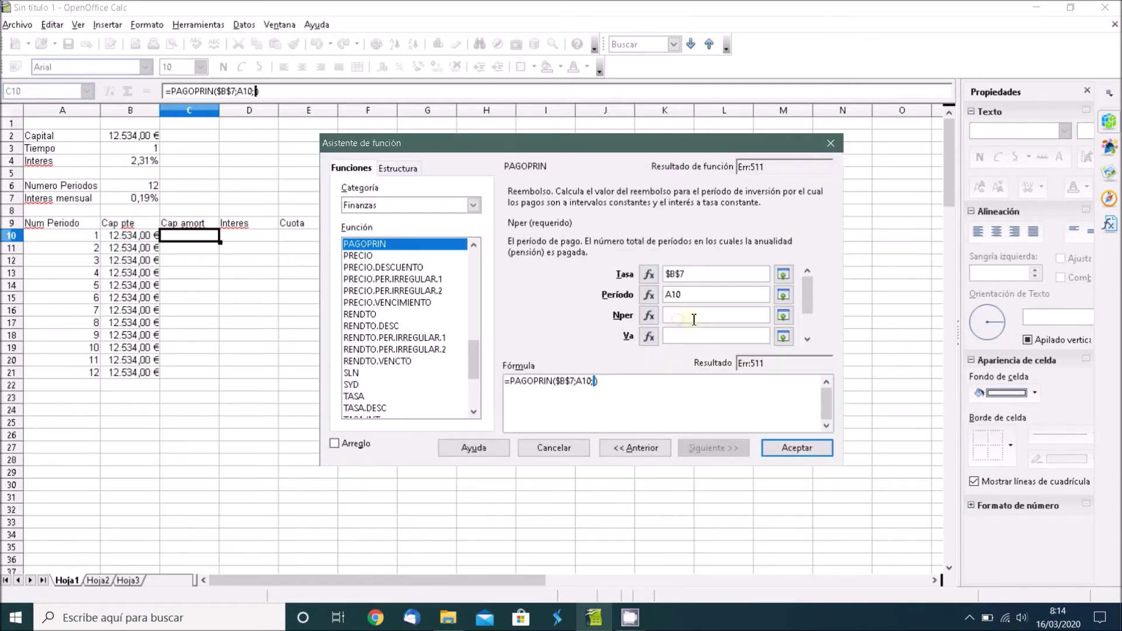
click(783, 315)
click(135, 186)
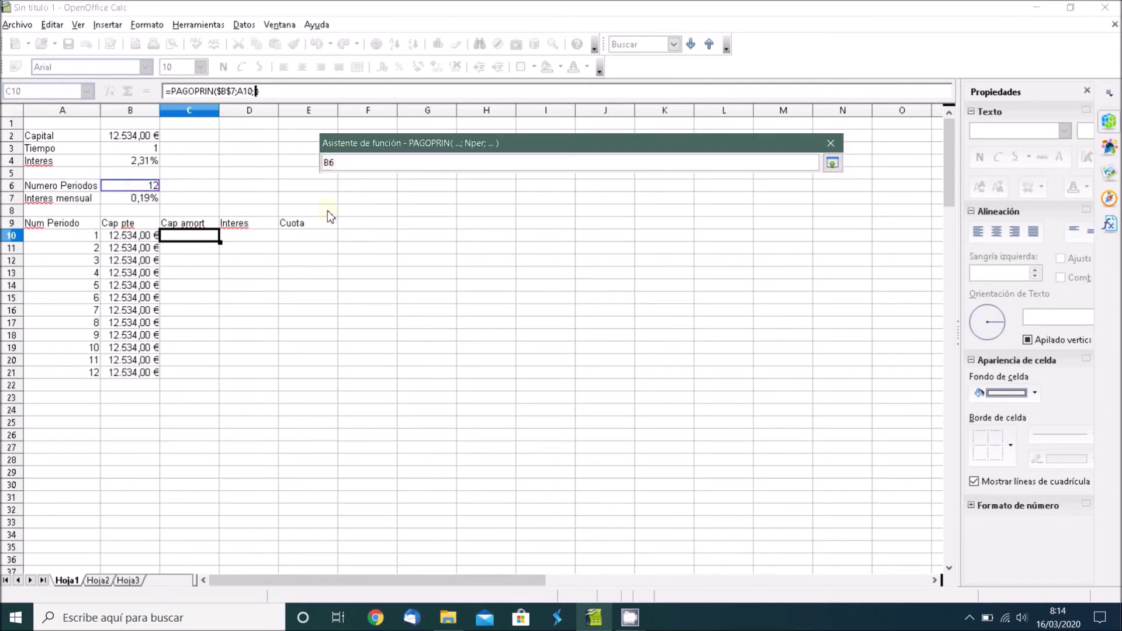
text($)
key(Left)
key(Left)
text($)
click(832, 165)
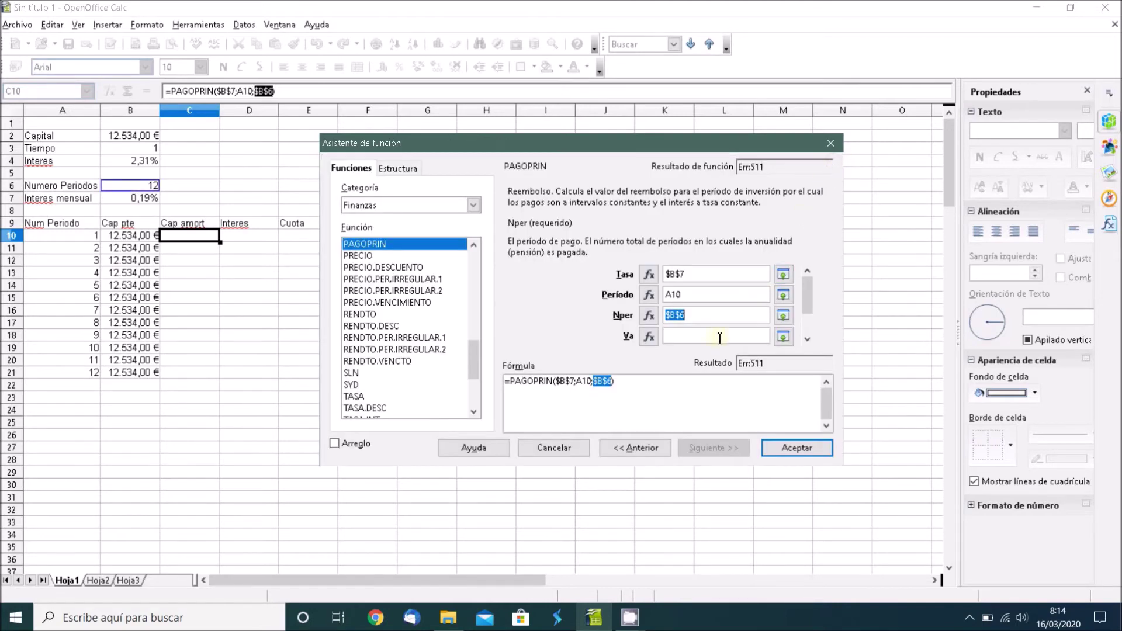
- Set the Va argument of PAGOPRIN to the loan capital as the absolute reference $B$2
click(783, 336)
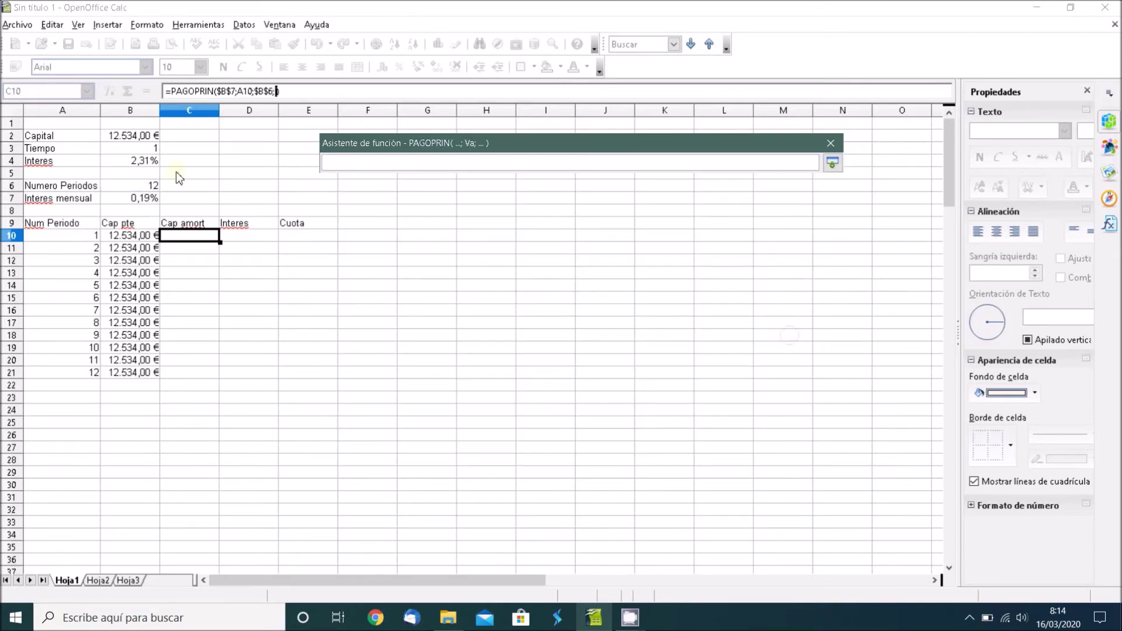
click(138, 135)
text($B$2)
click(832, 163)
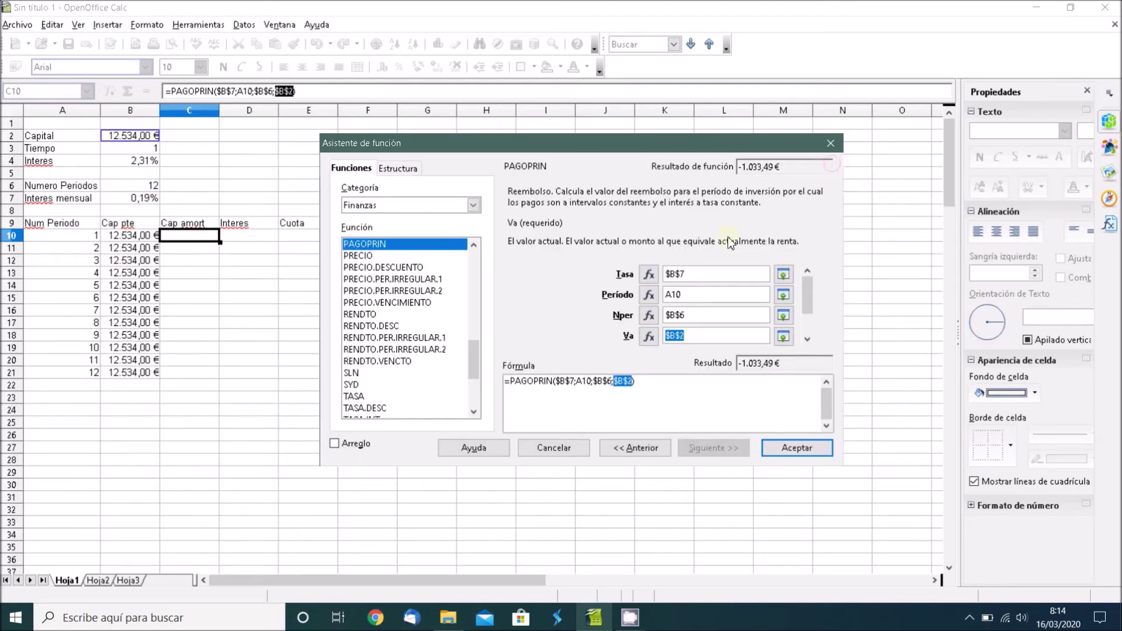
- Set the Vf argument to 0 and accept the PAGOPRIN formula for C10
click(807, 339)
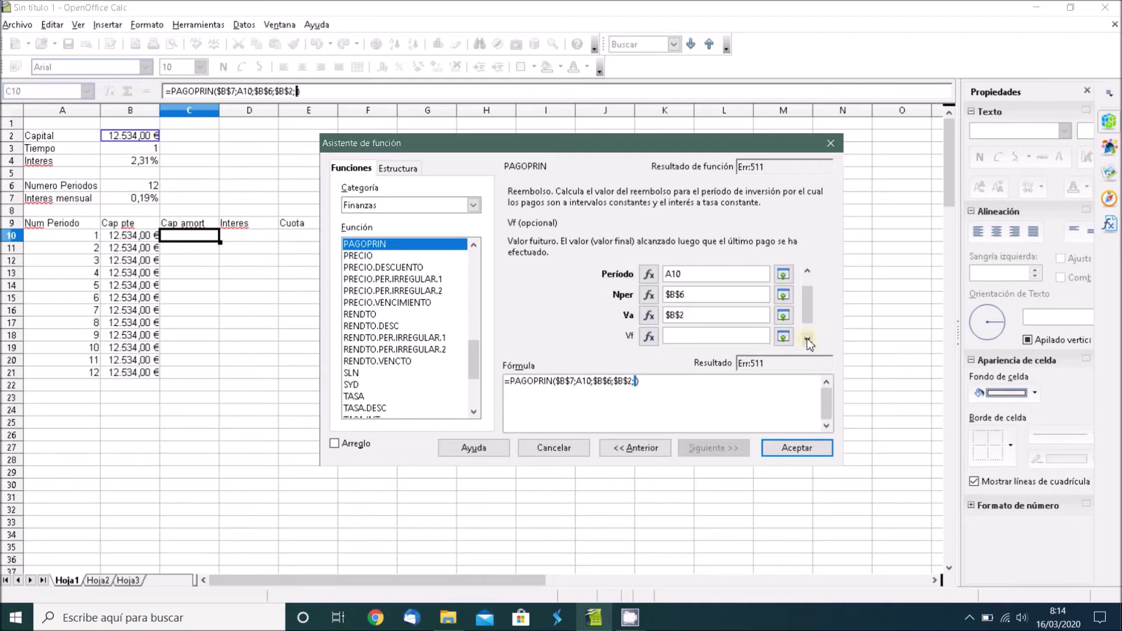
click(806, 340)
click(680, 315)
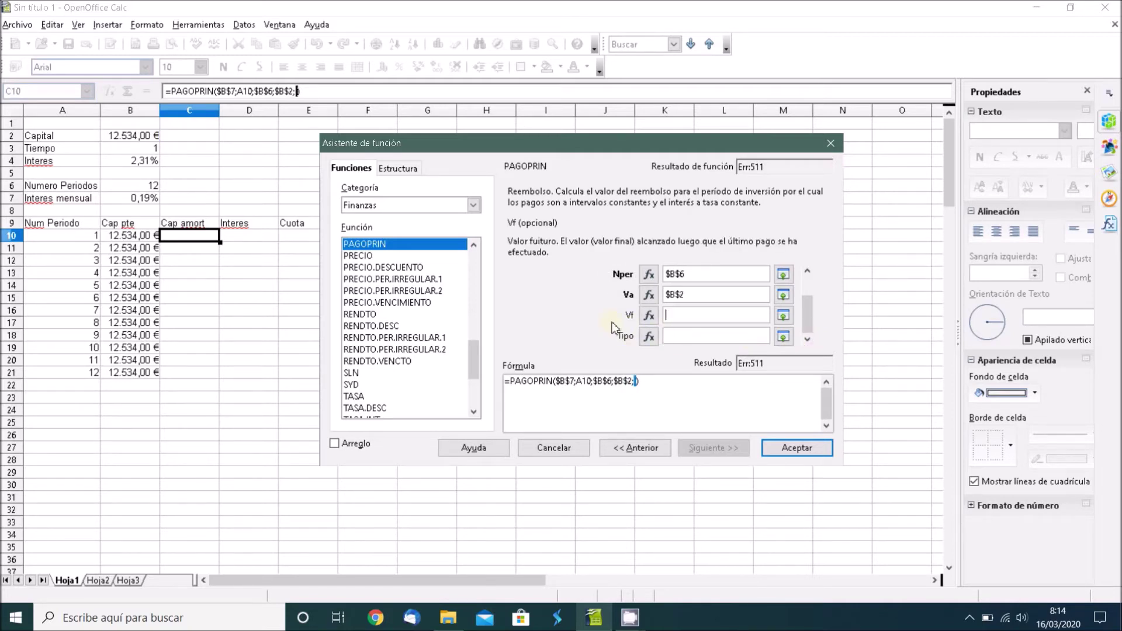
text(0)
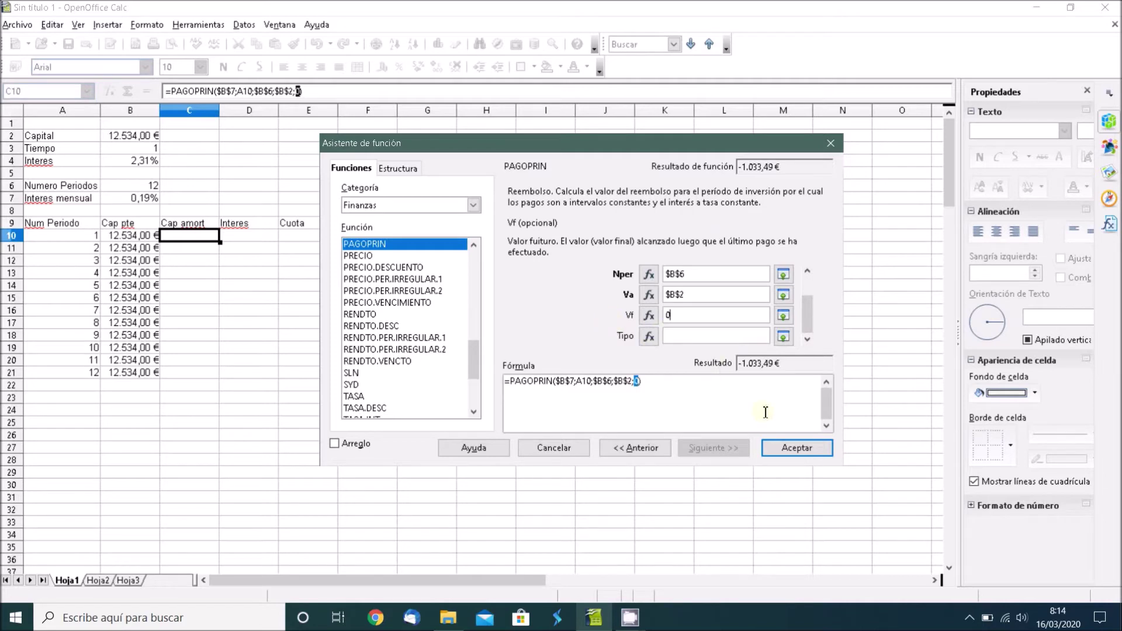
click(796, 449)
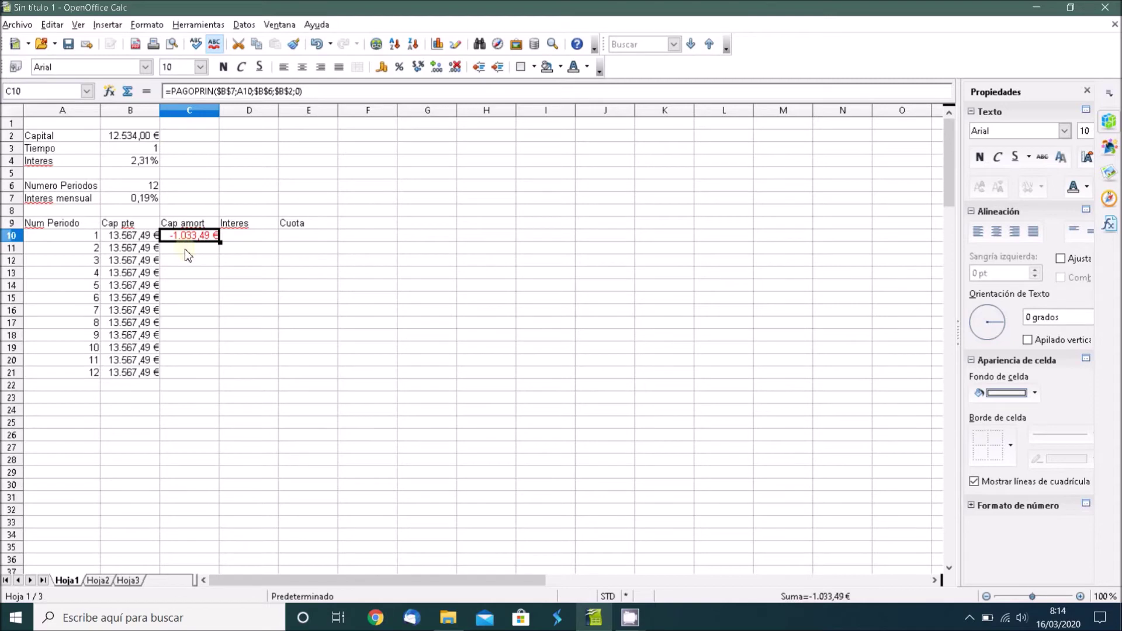
- Put a minus sign before PAGOPRIN in the C10 formula to reverse the sign of the amortized capital
click(175, 93)
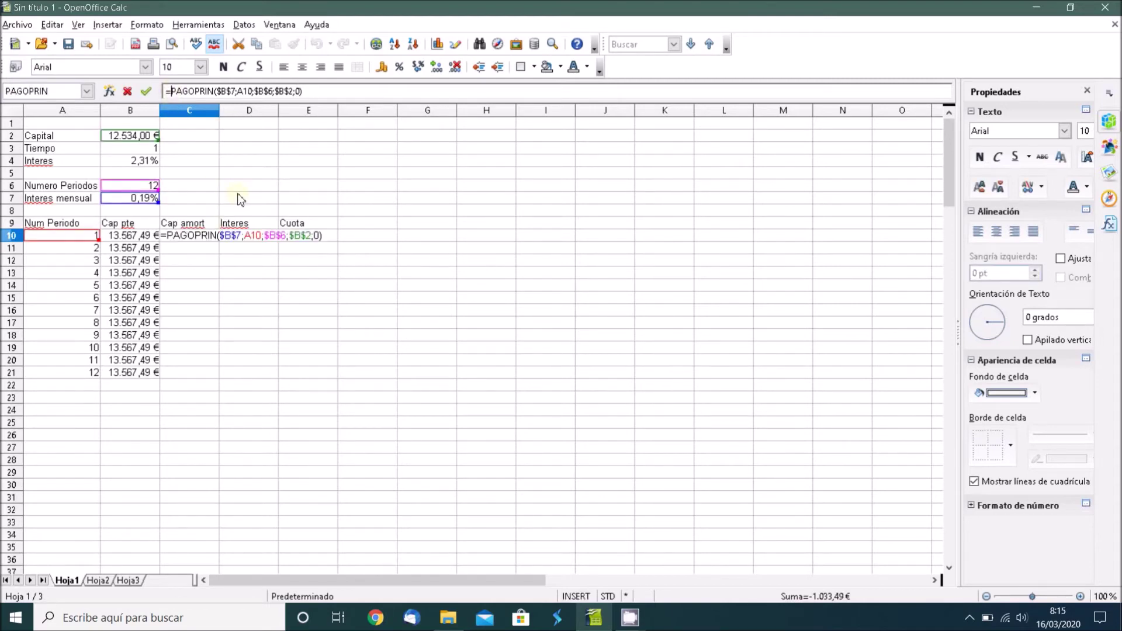
text(-)
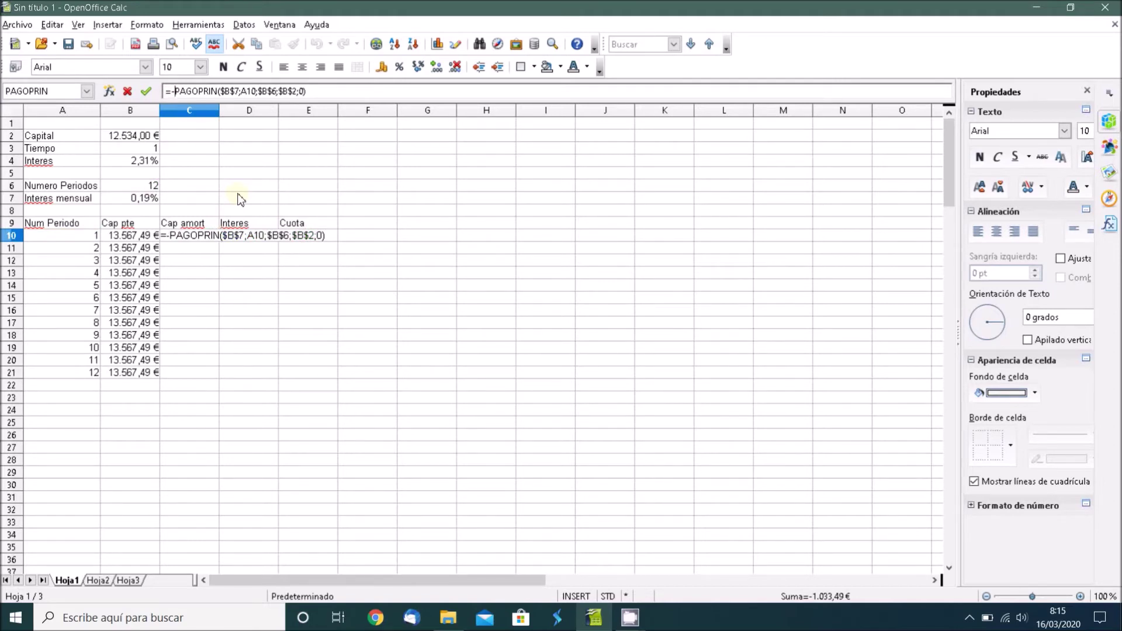
key(Return)
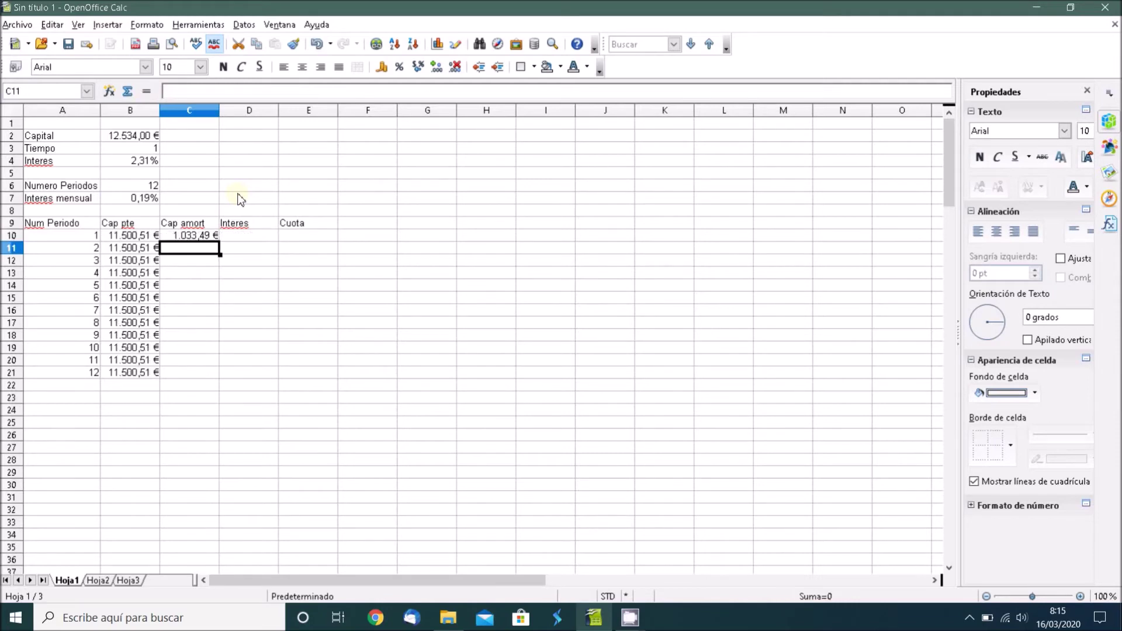
- Wrap the C10 formula in a blank-period condition so it reads =SI(A10="";"";-PAGOPRIN($B$7;A10;$B$6;$B$2;0))
click(200, 237)
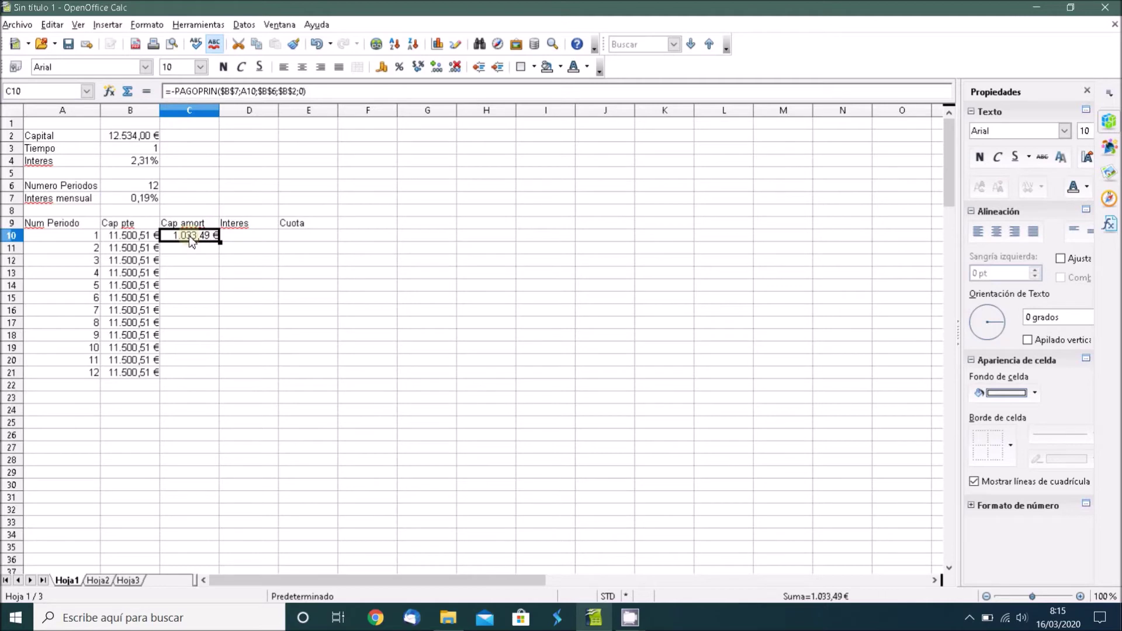
click(181, 93)
text(SI)
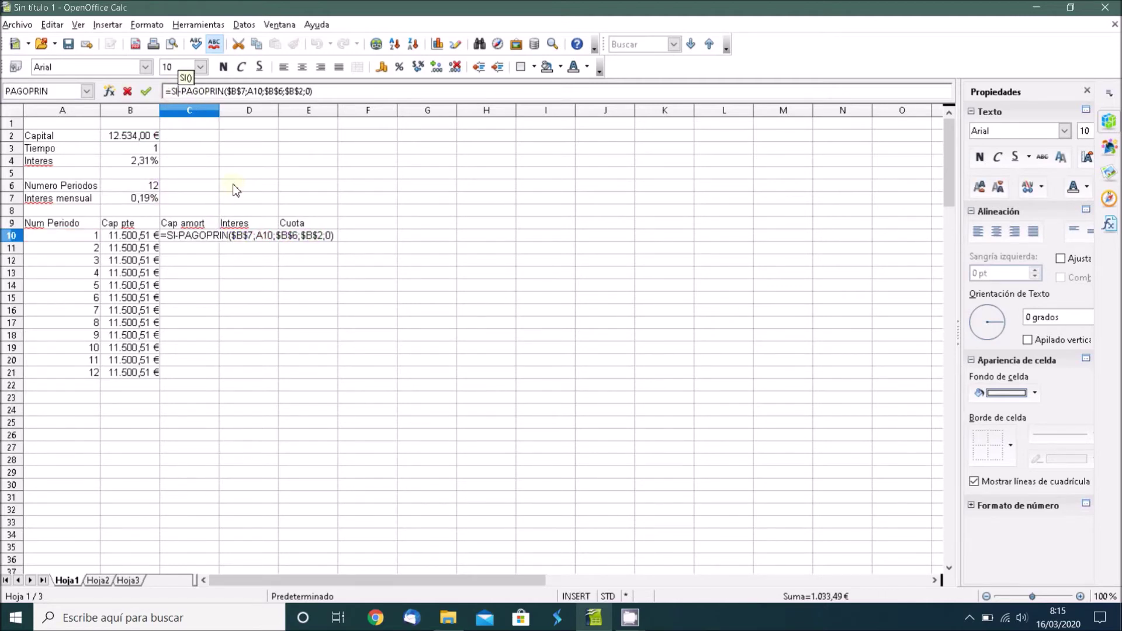
text(()
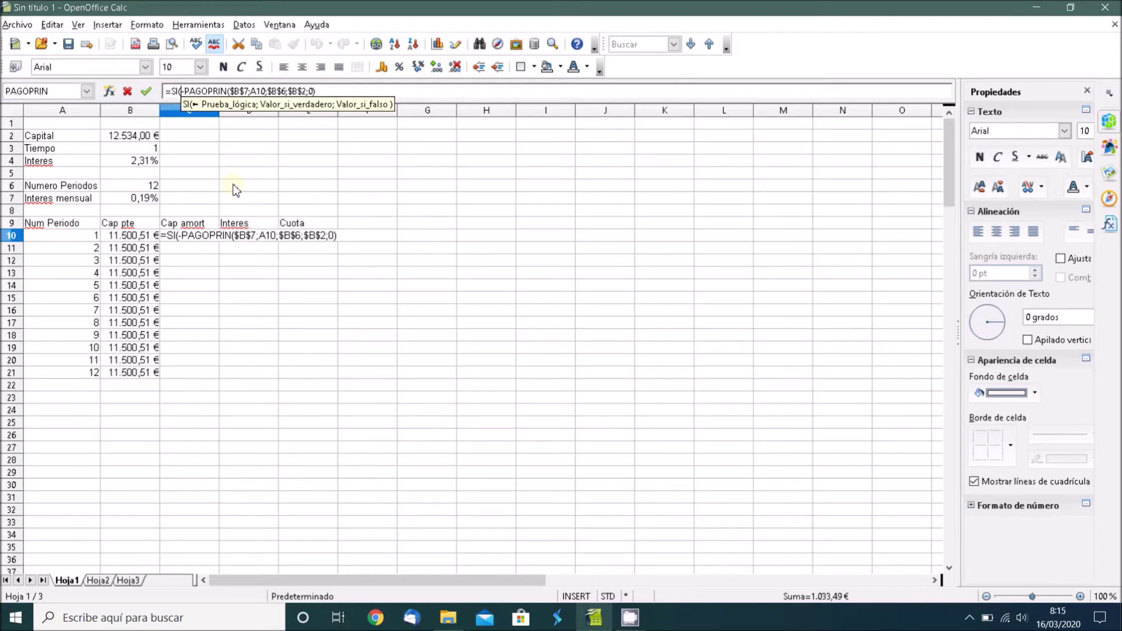
click(78, 239)
text(="")
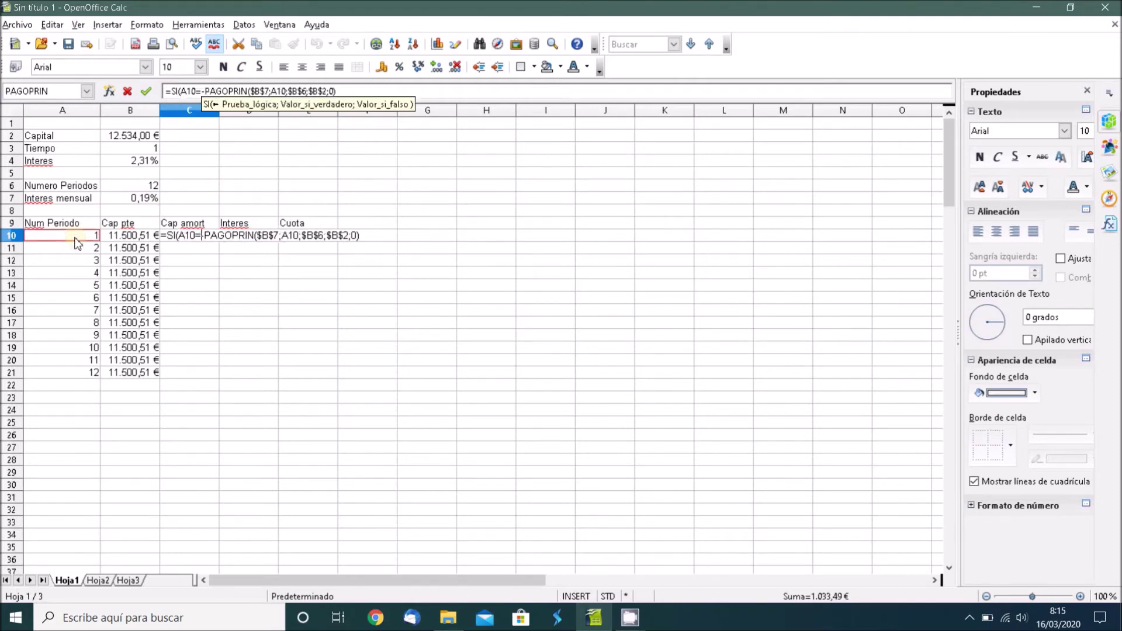
text(;"")
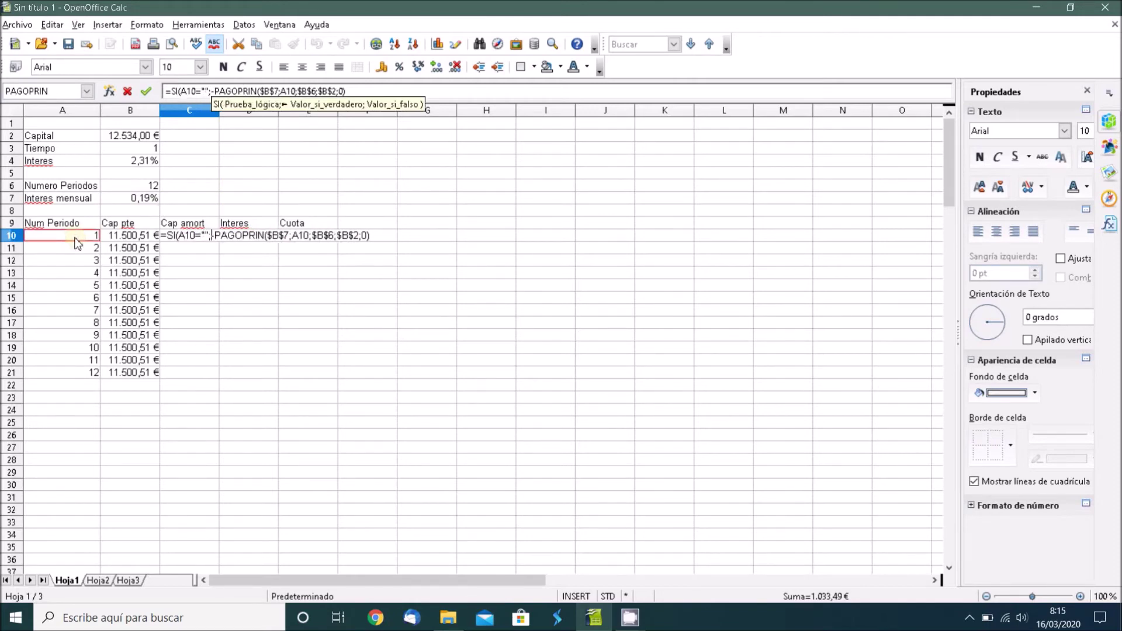
text(;)
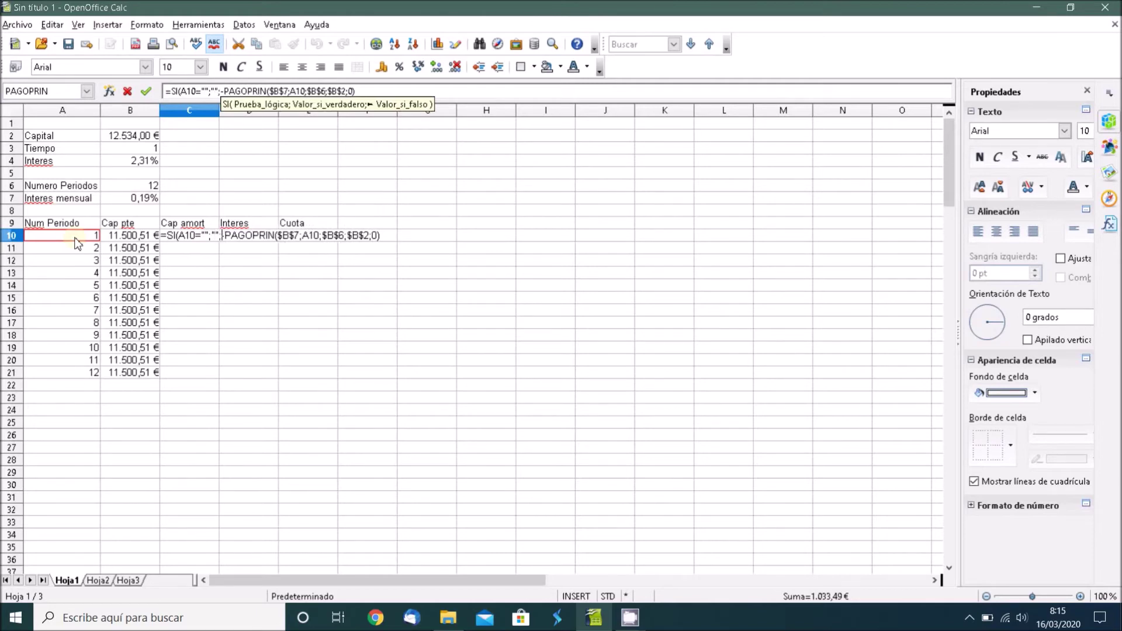
click(374, 91)
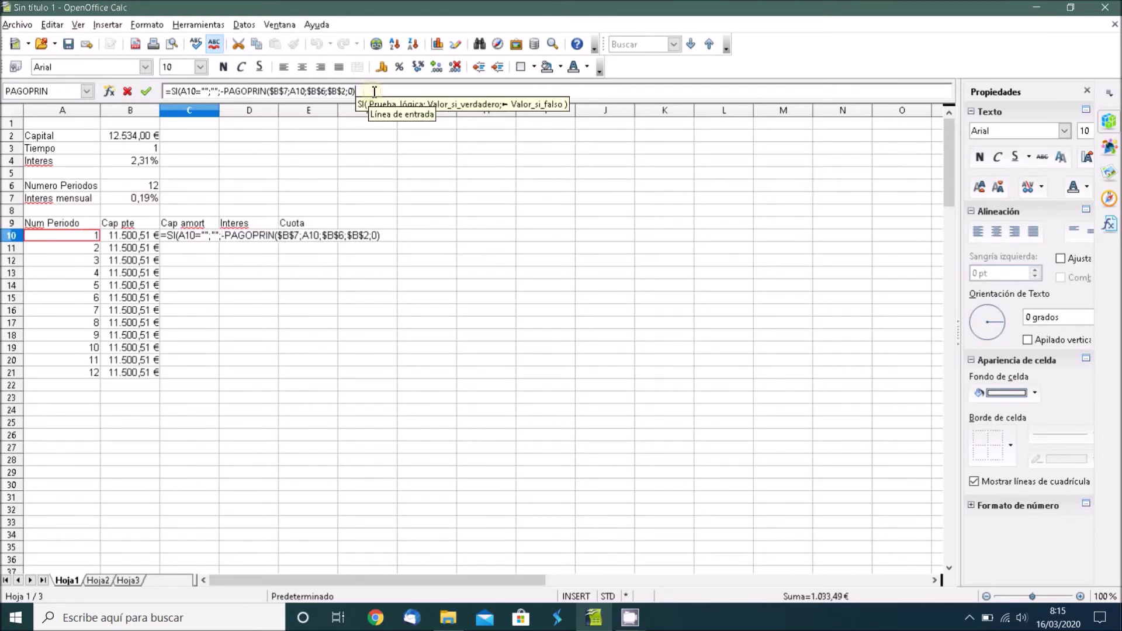
text())
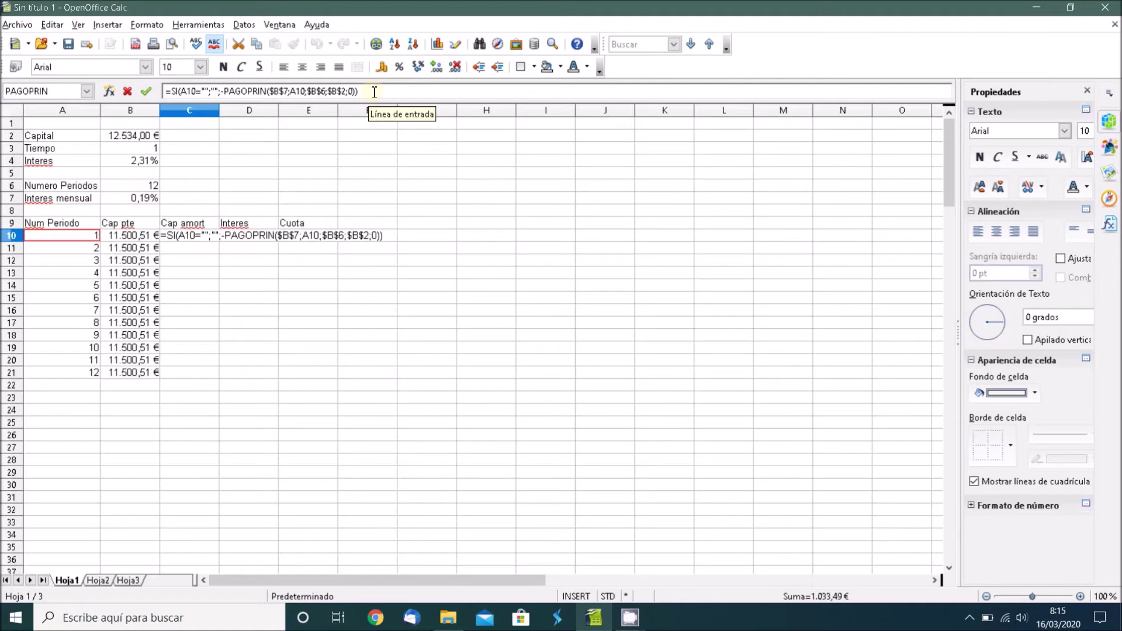
key(Return)
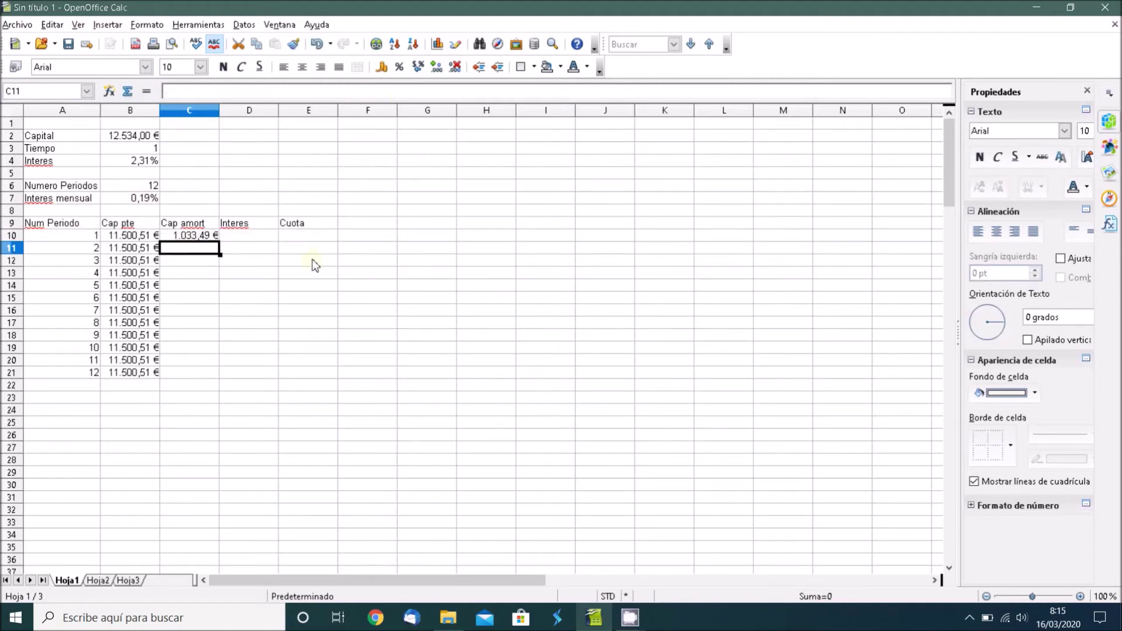
- Fill the amortized capital formula from C10 down to C155
click(214, 237)
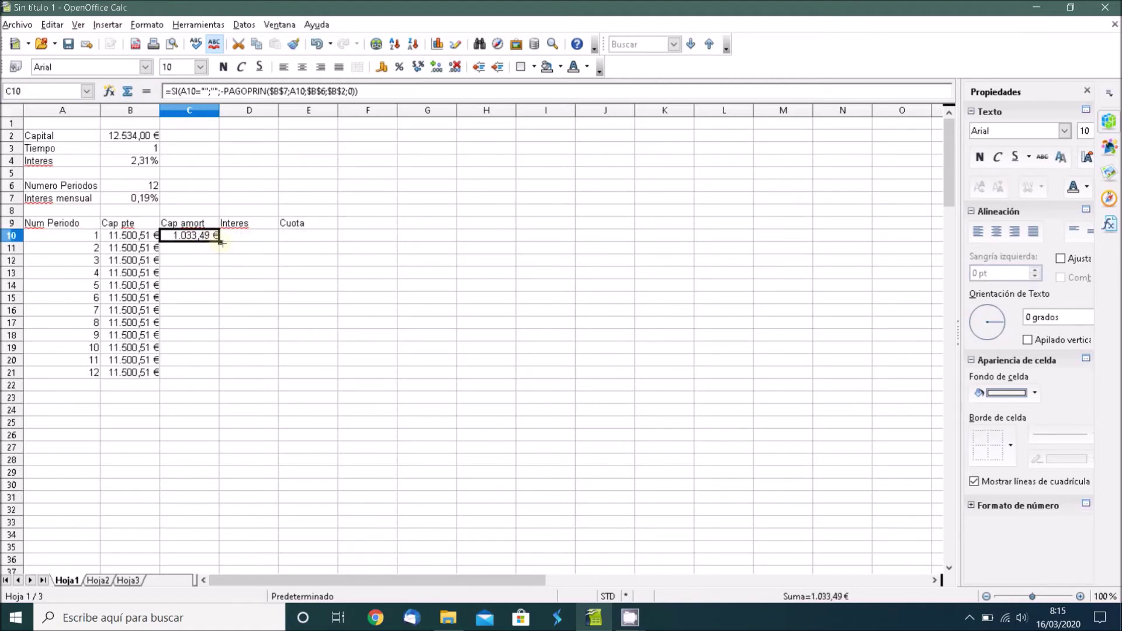
drag(222, 243, 220, 599)
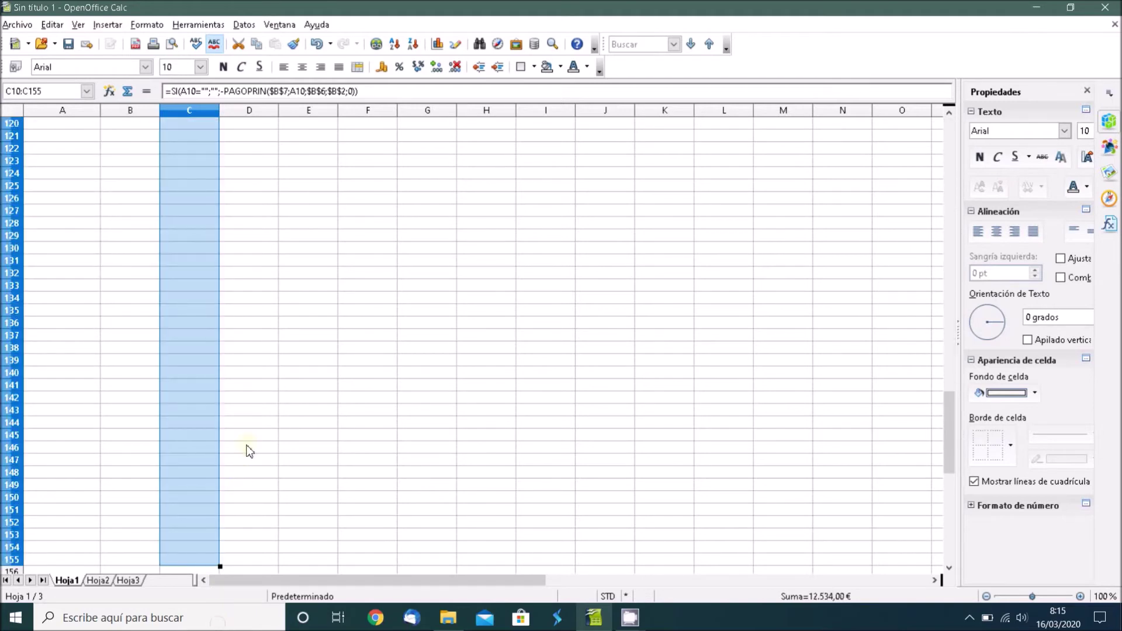
- Examine the amortized capital values in column C from the first to the last period
scroll(250, 454, up, 20)
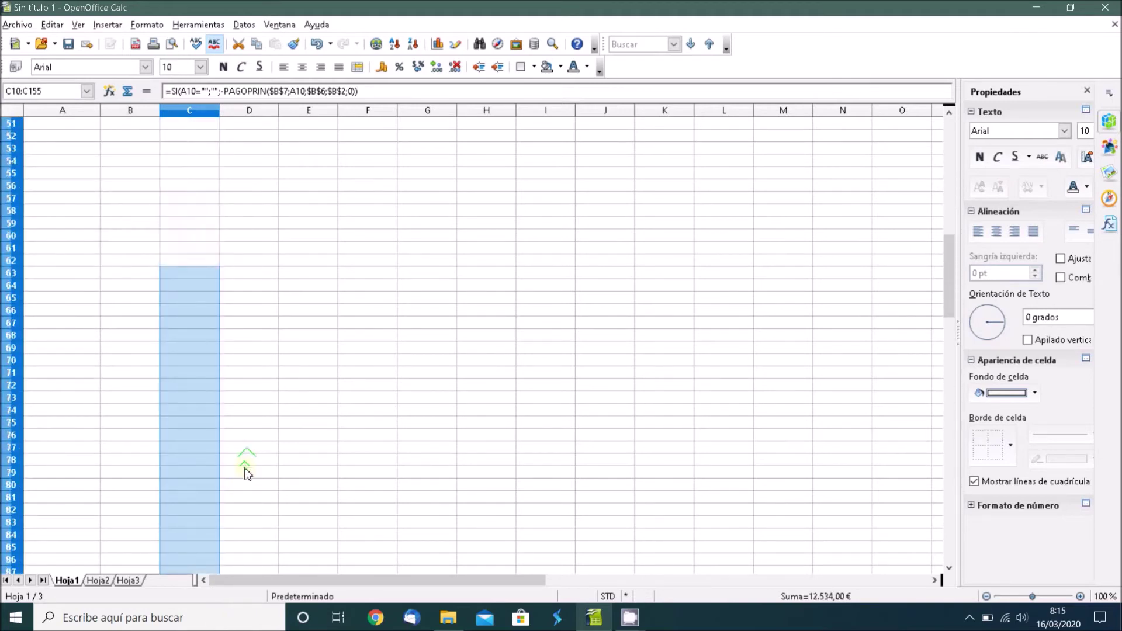
scroll(244, 479, up, 11)
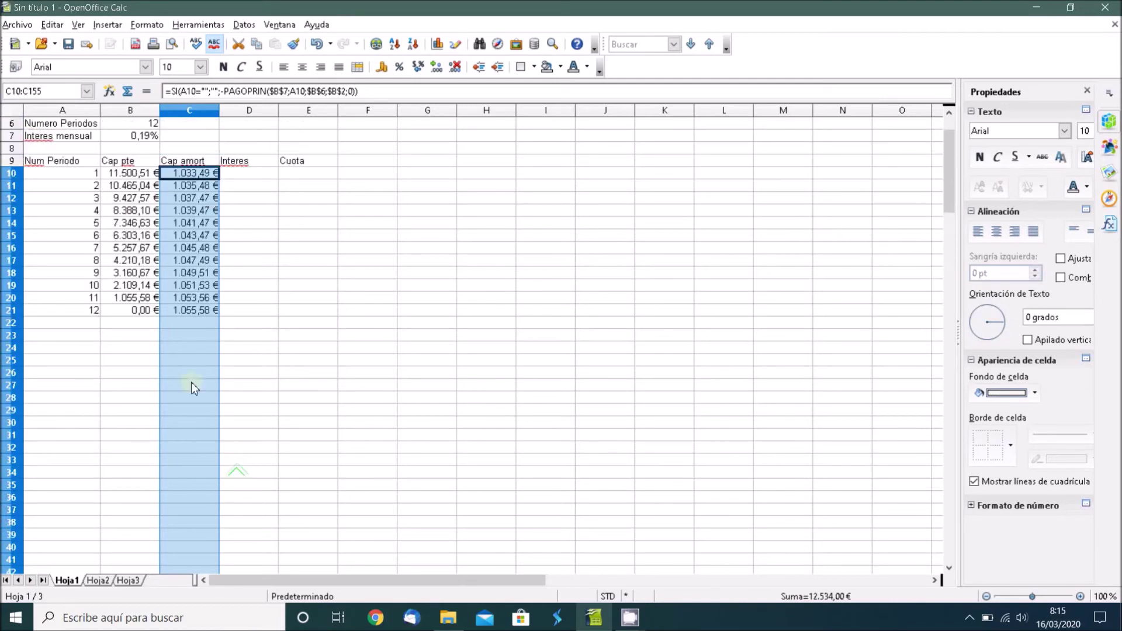
click(187, 185)
click(186, 198)
click(187, 248)
click(187, 285)
click(189, 310)
click(197, 260)
click(187, 185)
click(189, 285)
click(190, 297)
click(188, 309)
- Examine how the pending capital in column B evolves from the first period down to the last
click(129, 310)
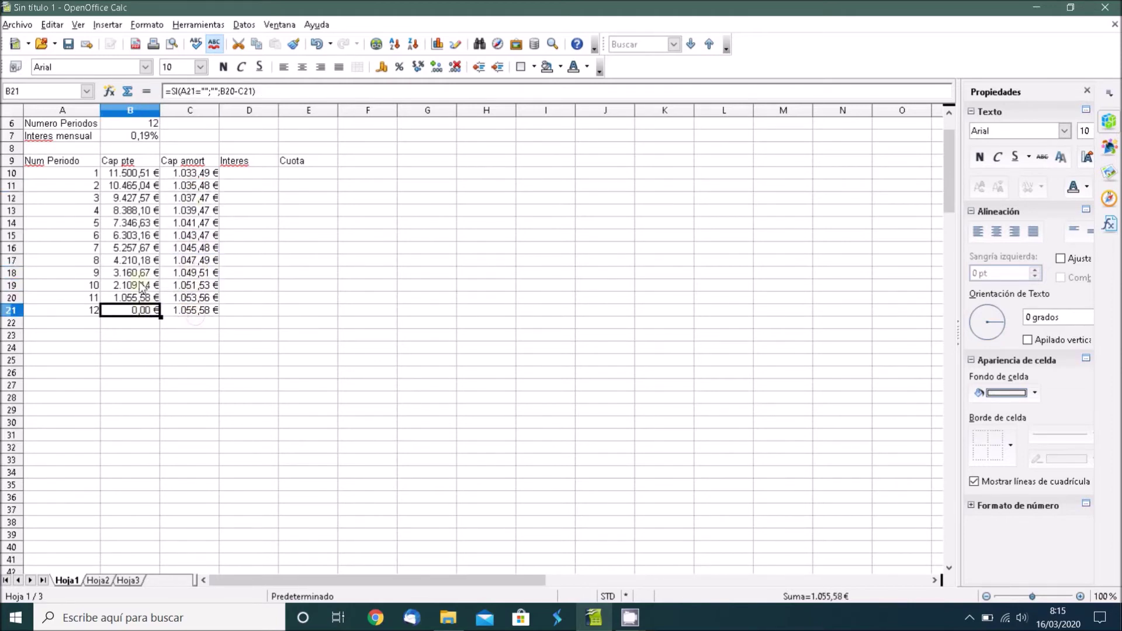
click(129, 173)
click(129, 197)
click(129, 223)
click(129, 248)
click(130, 260)
click(131, 272)
drag(131, 273, 131, 298)
click(131, 298)
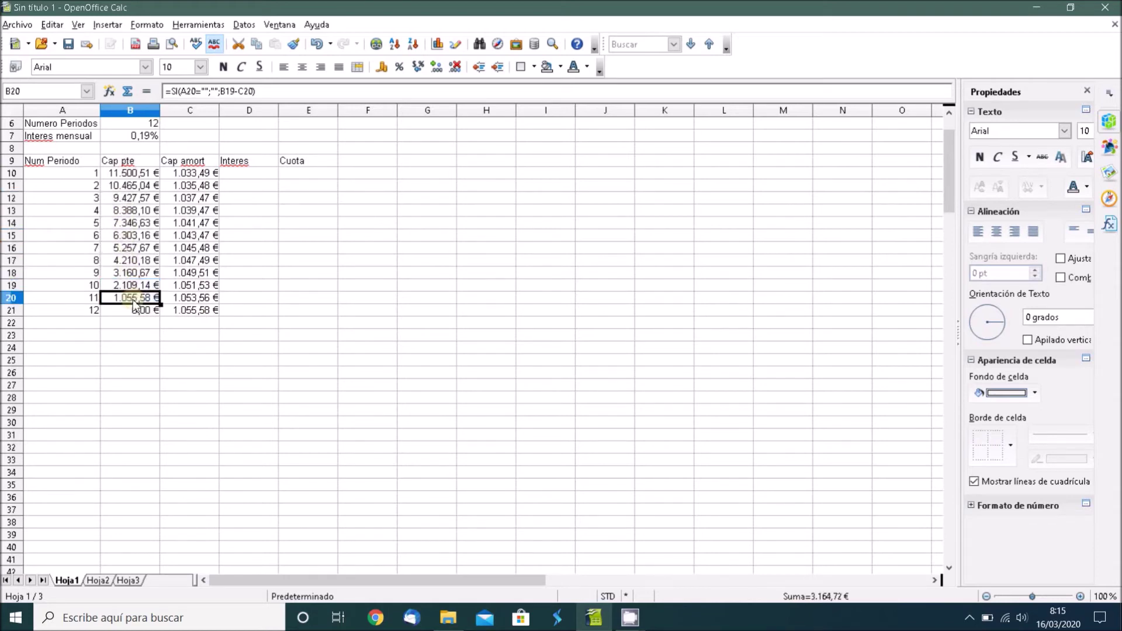
click(134, 310)
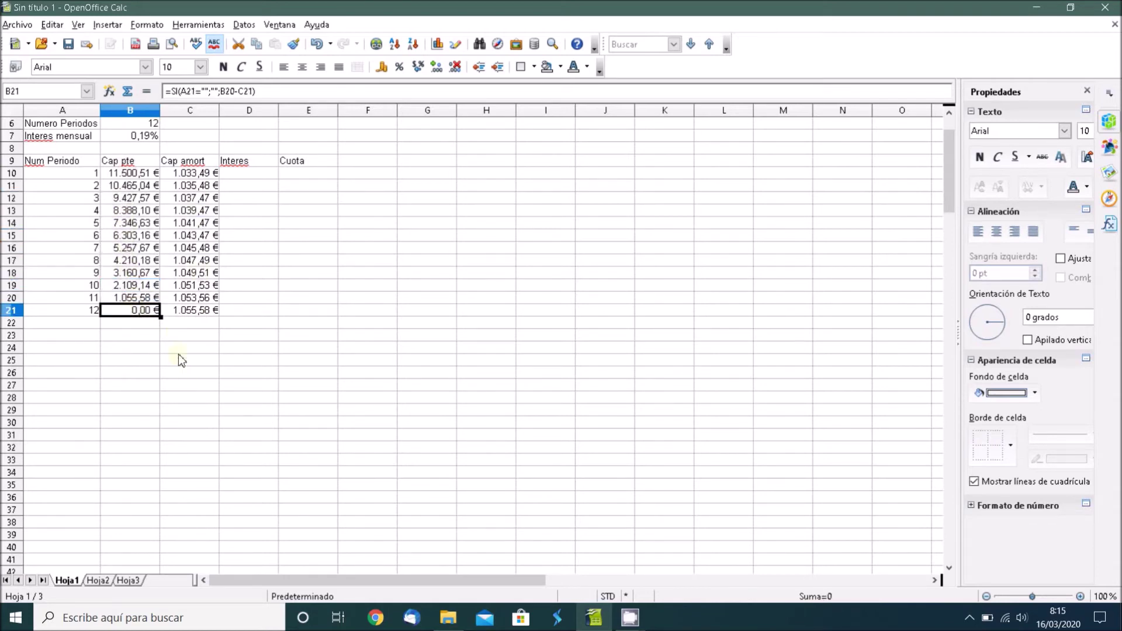
- Set the loan term (Tiempo) in B3 to 2
scroll(178, 316, up, 2)
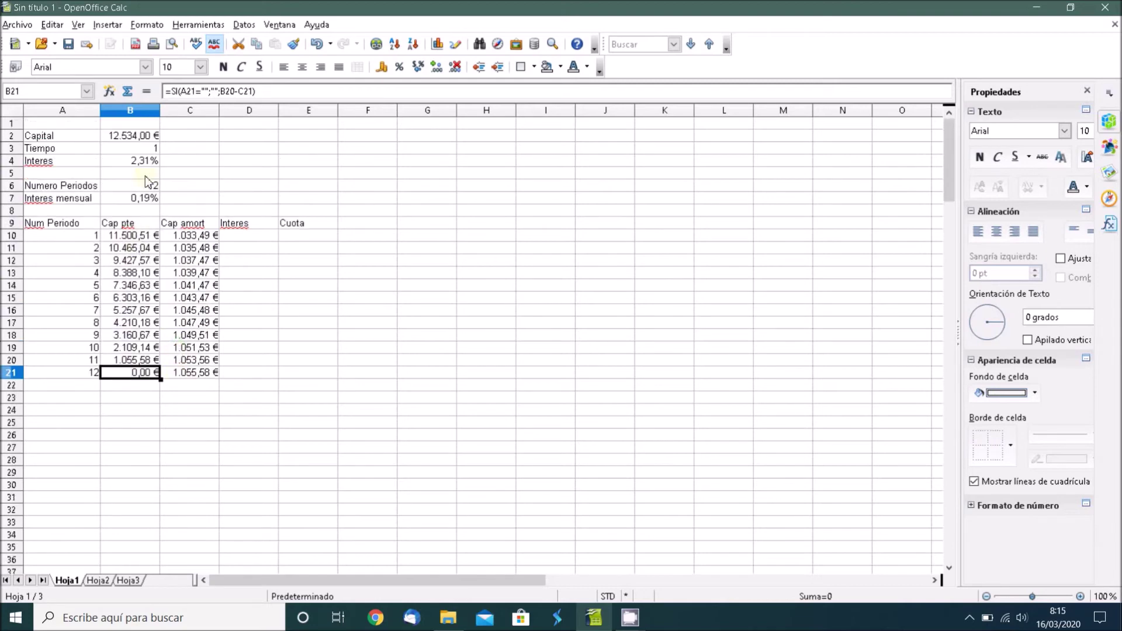
click(135, 150)
text(2)
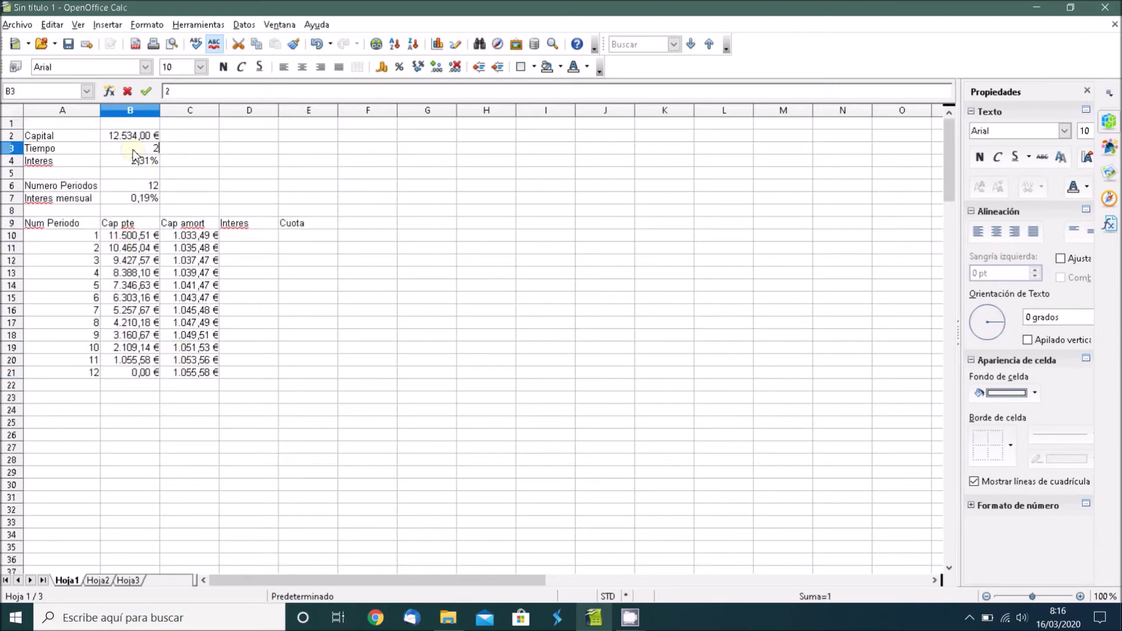
key(Return)
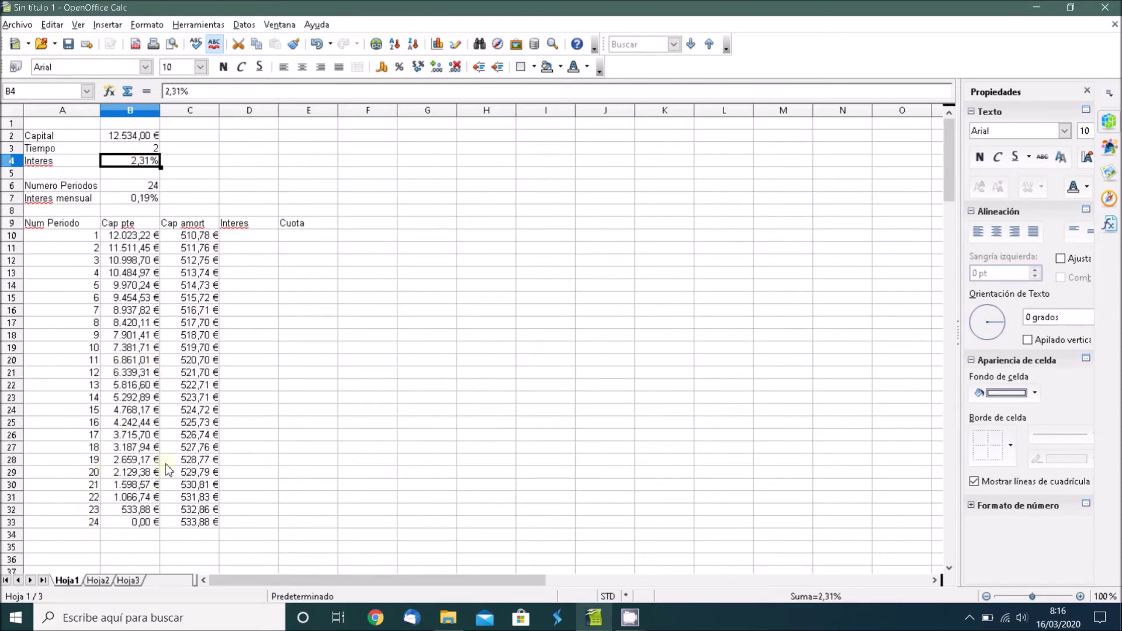
- Start a PAGOINT formula from the Finanzas category in D10, the first cell of the Interes column
click(246, 243)
key(Up)
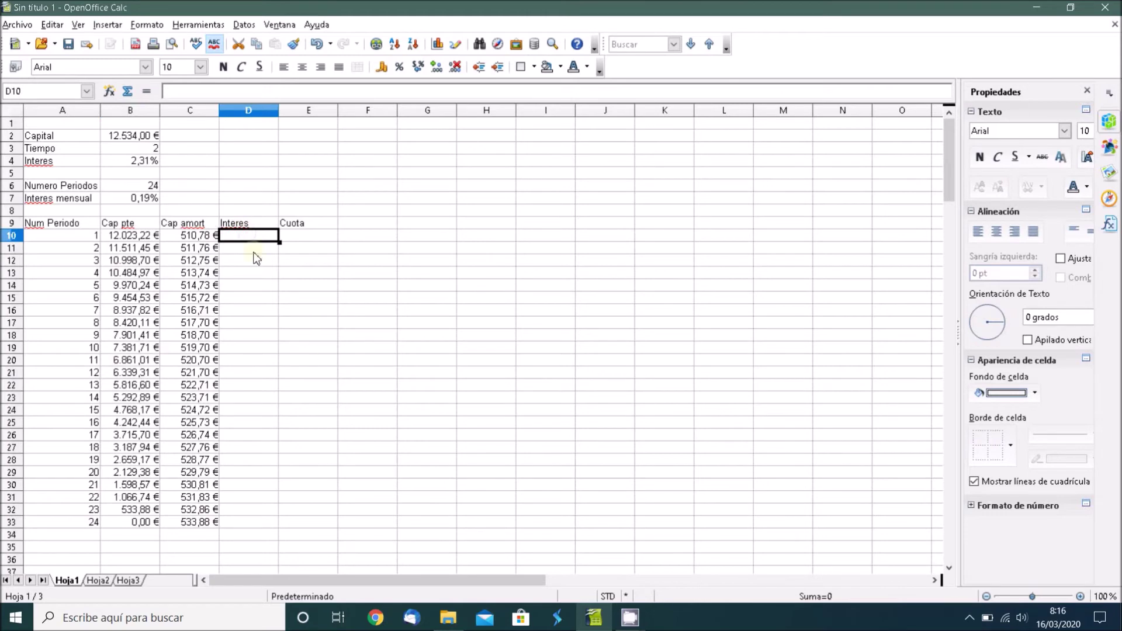
click(109, 91)
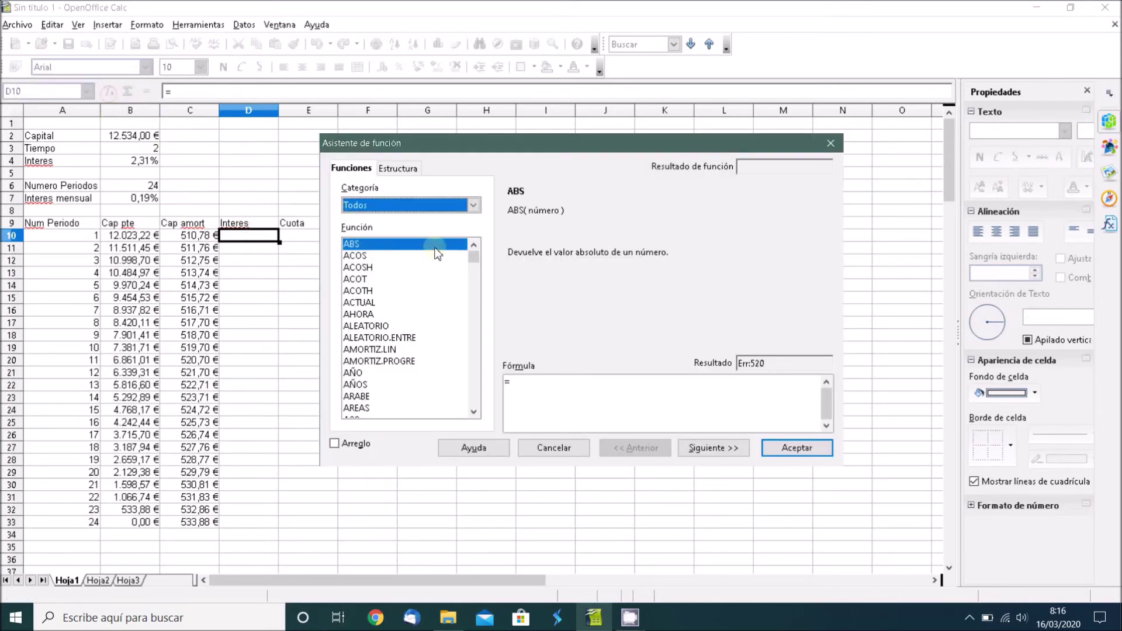
click(420, 204)
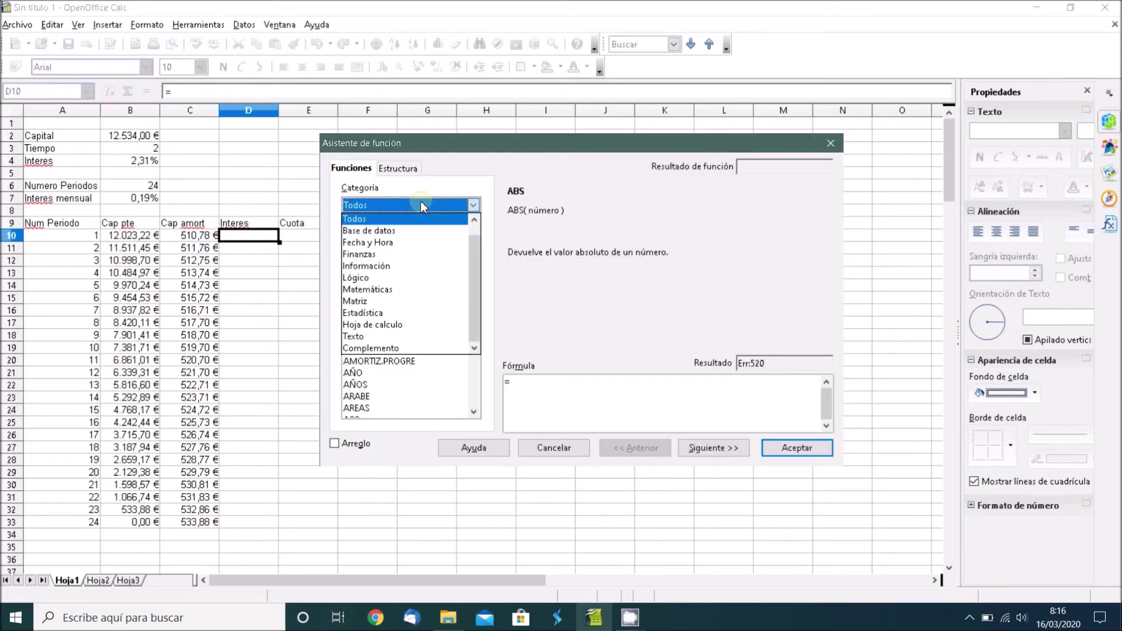
click(401, 257)
click(395, 280)
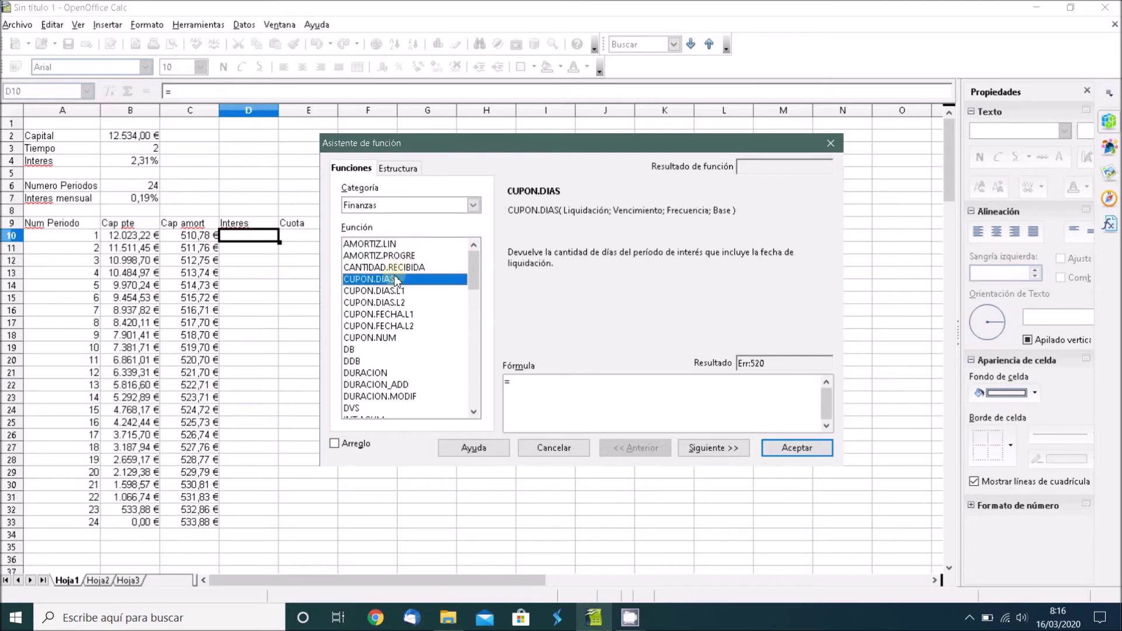
key(p)
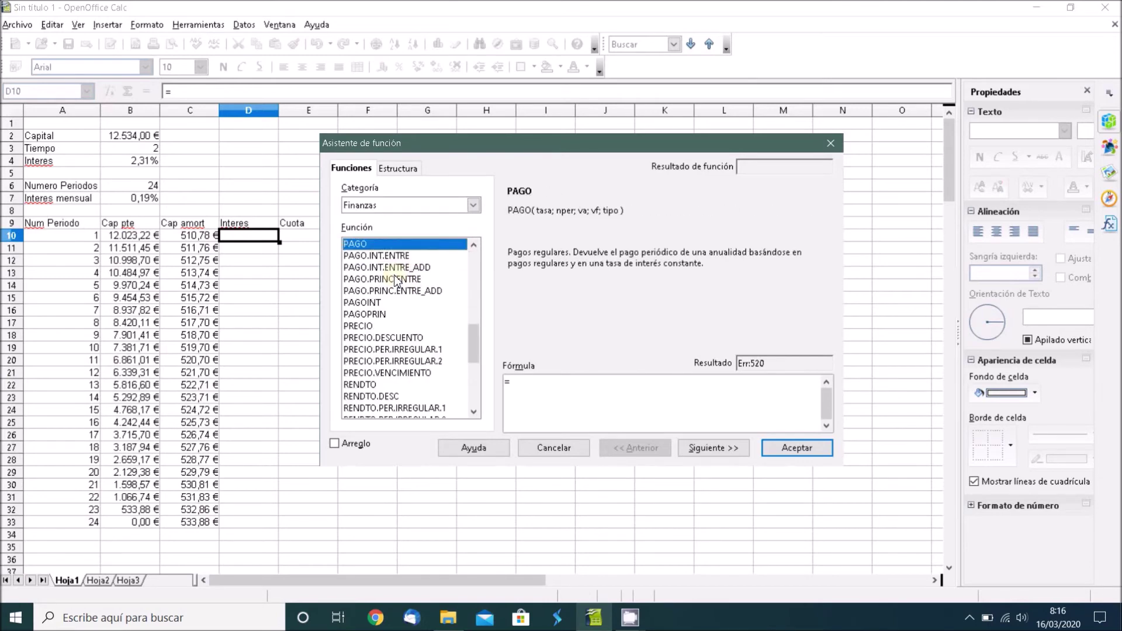
click(374, 303)
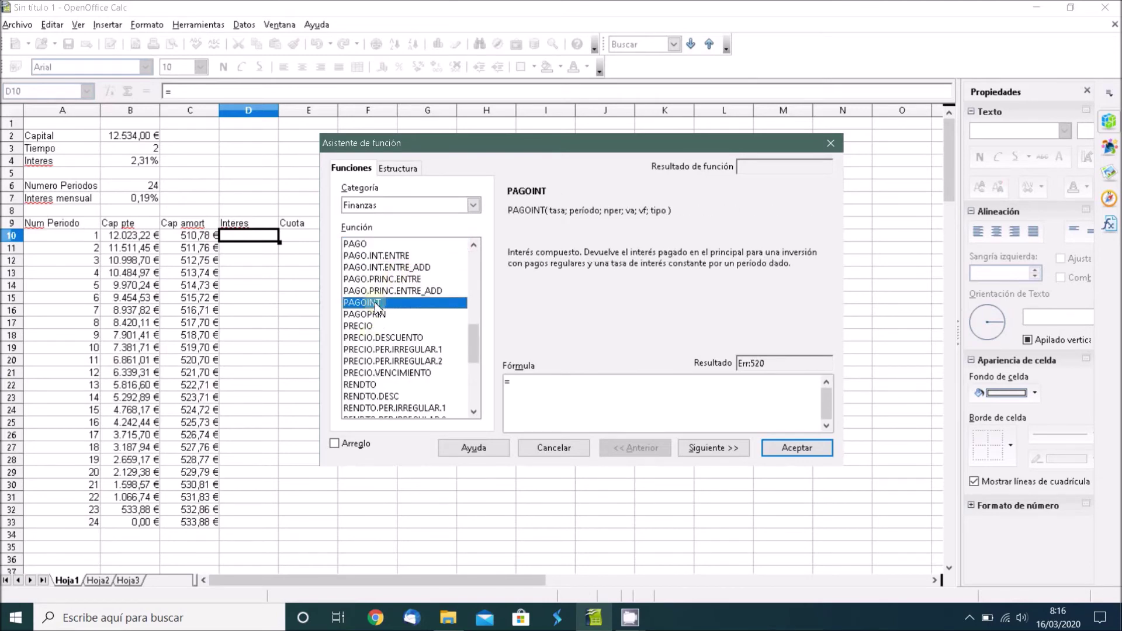
click(740, 449)
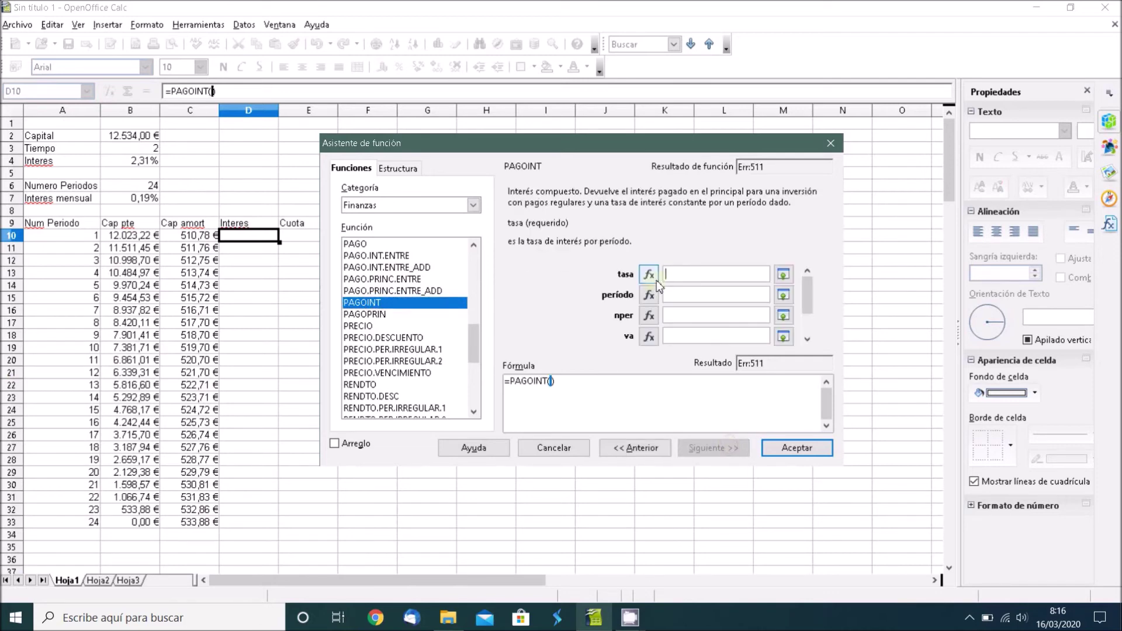
- Set the tasa argument of PAGOINT to the monthly interest as the absolute reference $B$7
click(783, 274)
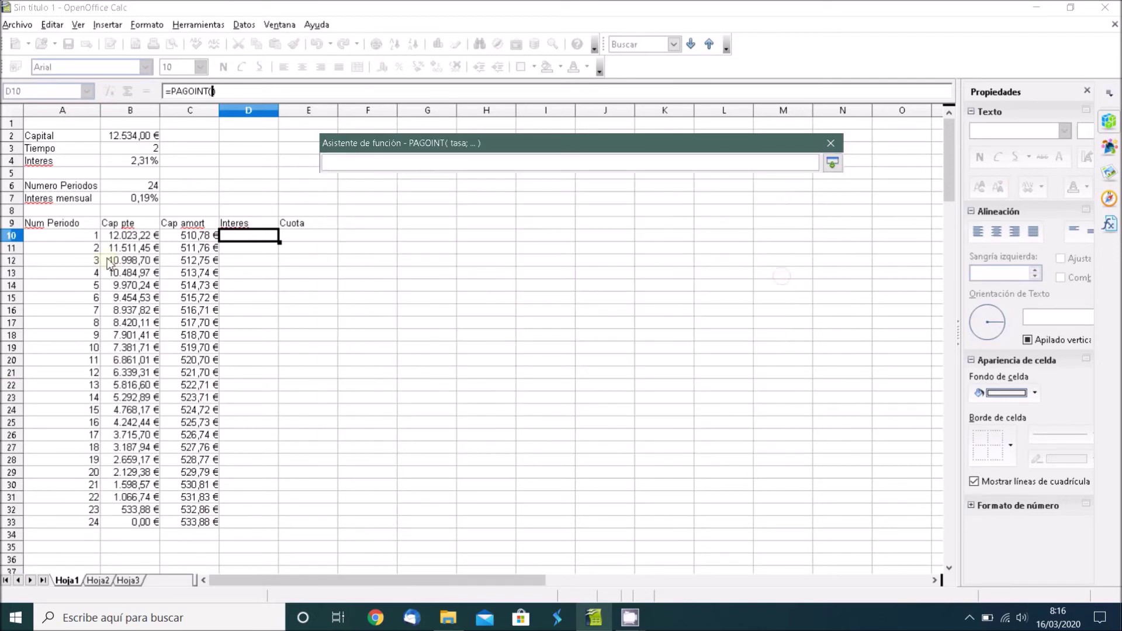
click(131, 199)
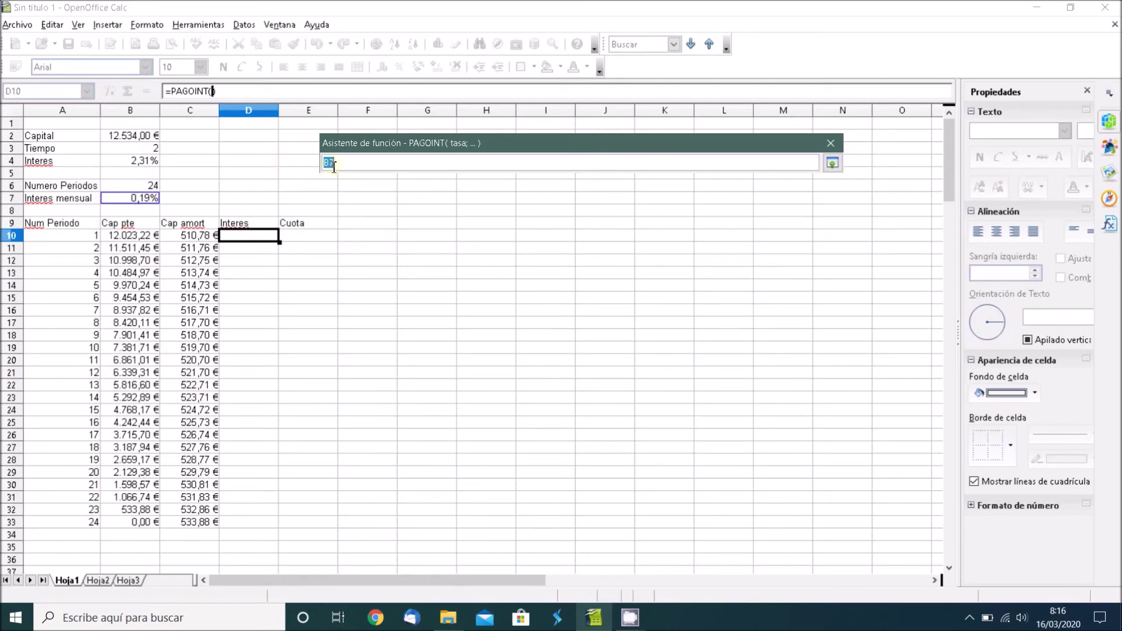
text($)
key(Left)
text($)
key(Return)
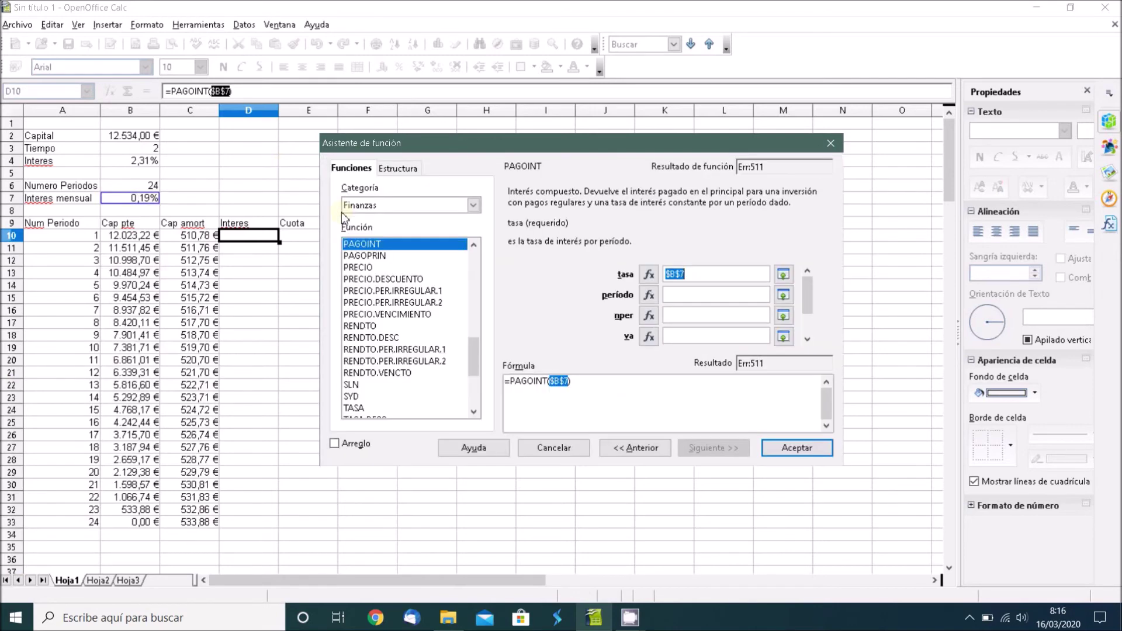
- Set the período argument to A10 and the nper argument to the absolute reference $B$6
click(672, 295)
click(783, 294)
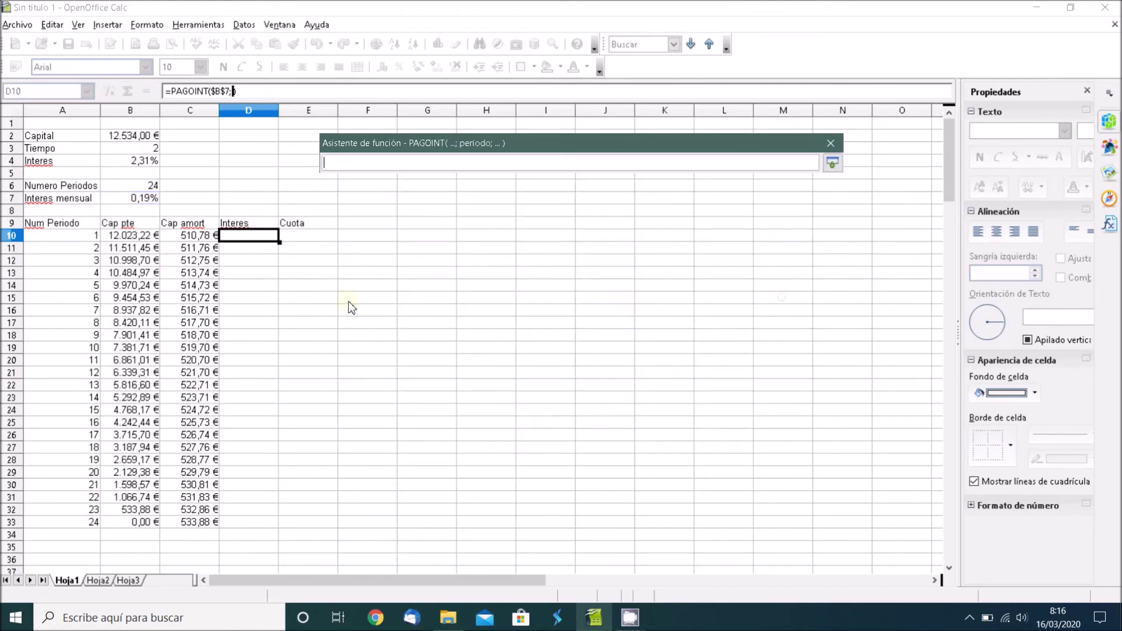
click(92, 239)
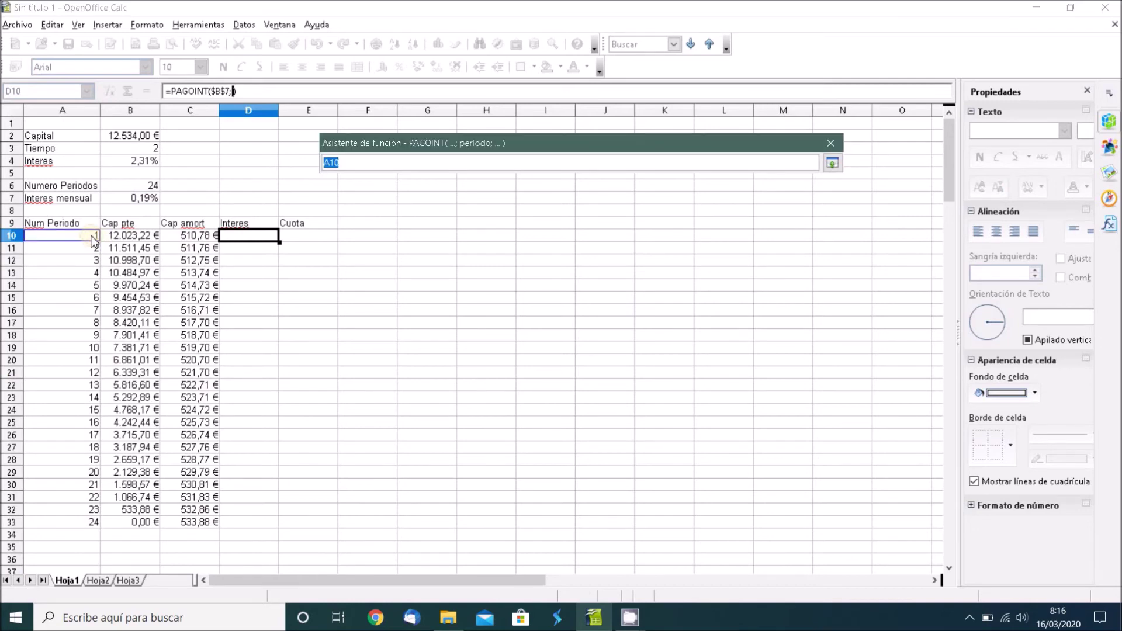
key(Return)
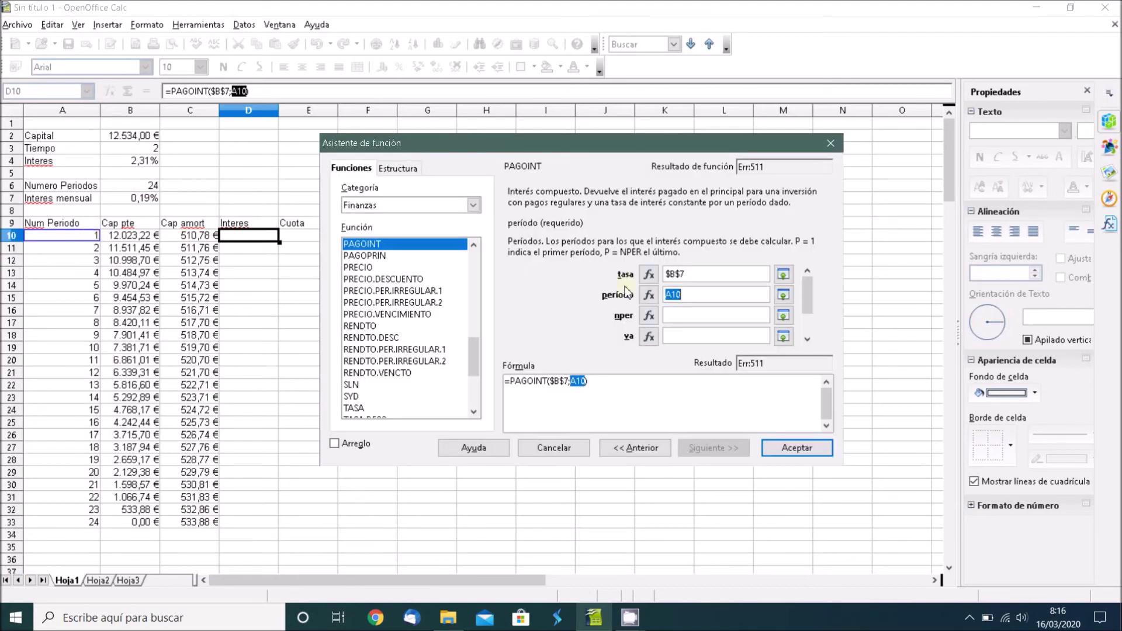
click(783, 316)
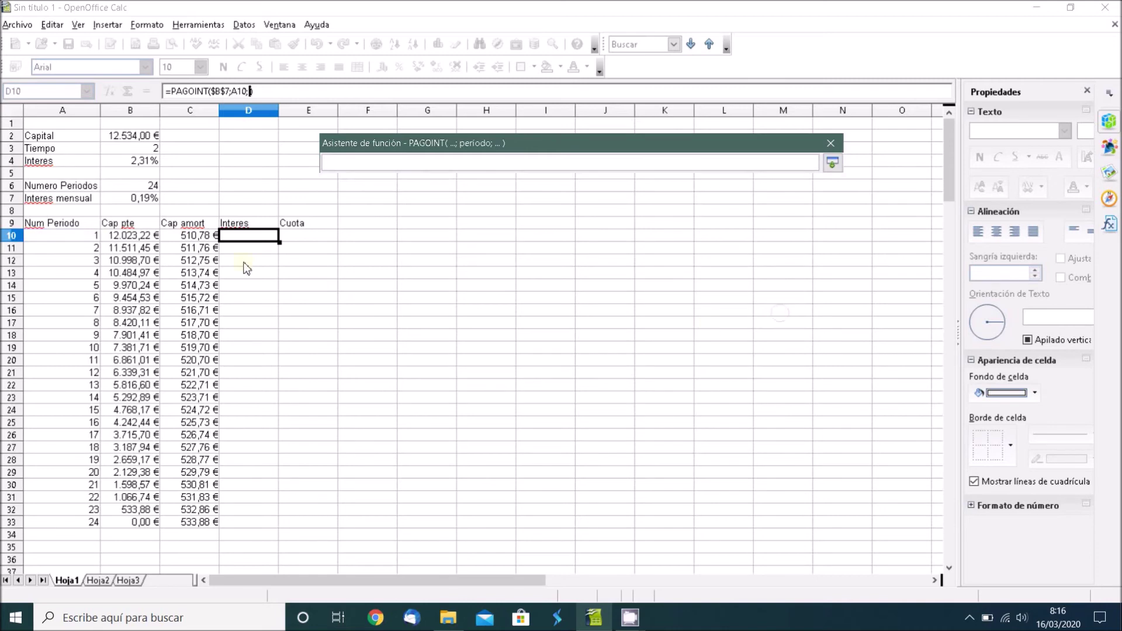
click(127, 186)
text($B$6)
key(Return)
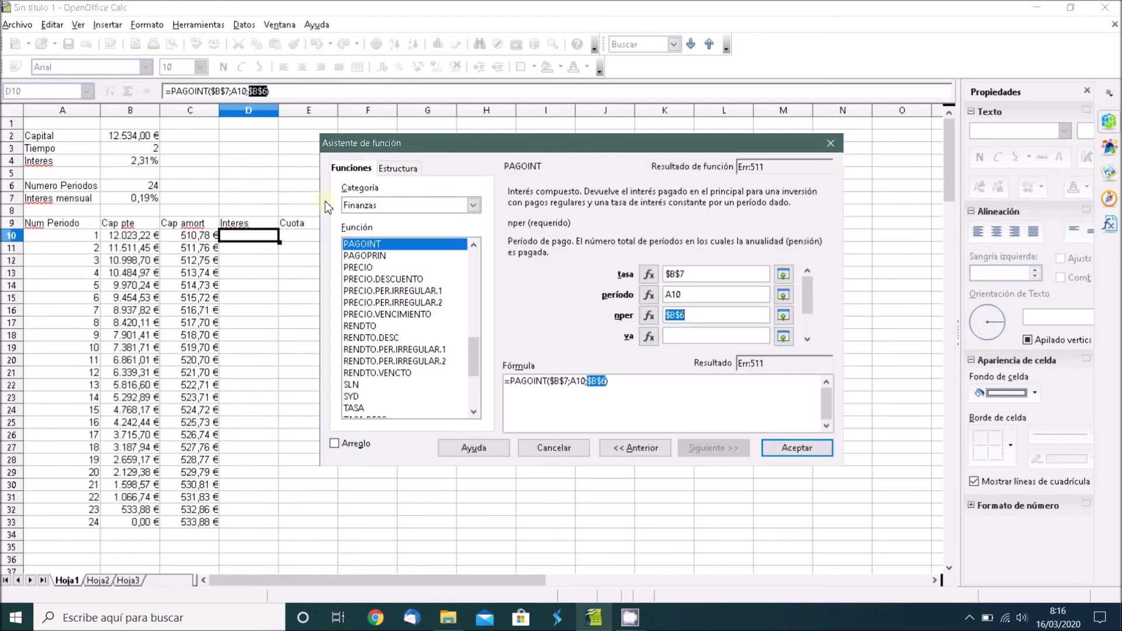
- Set the va argument of PAGOINT to the capital as the absolute reference $B$2
click(708, 336)
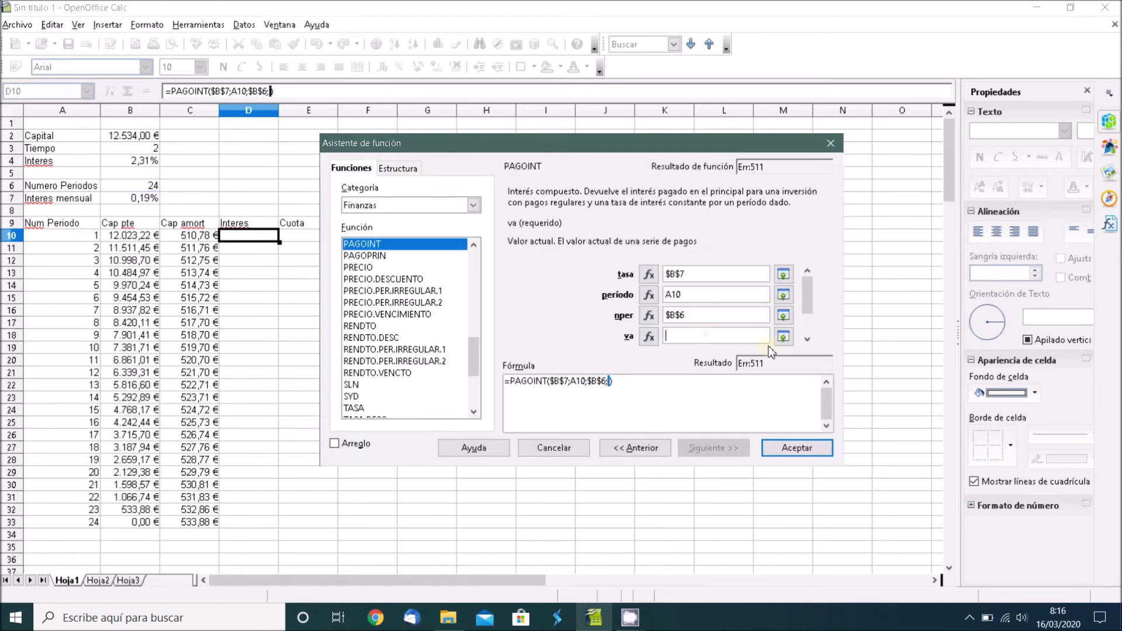
click(783, 337)
click(143, 136)
click(325, 168)
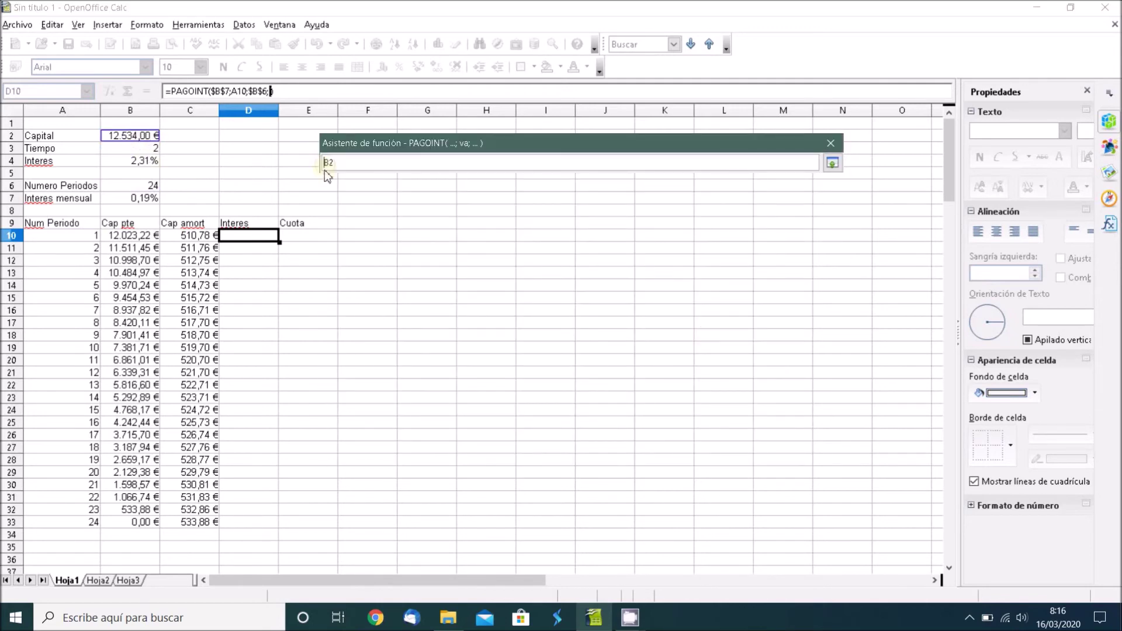
text($)
key(Return)
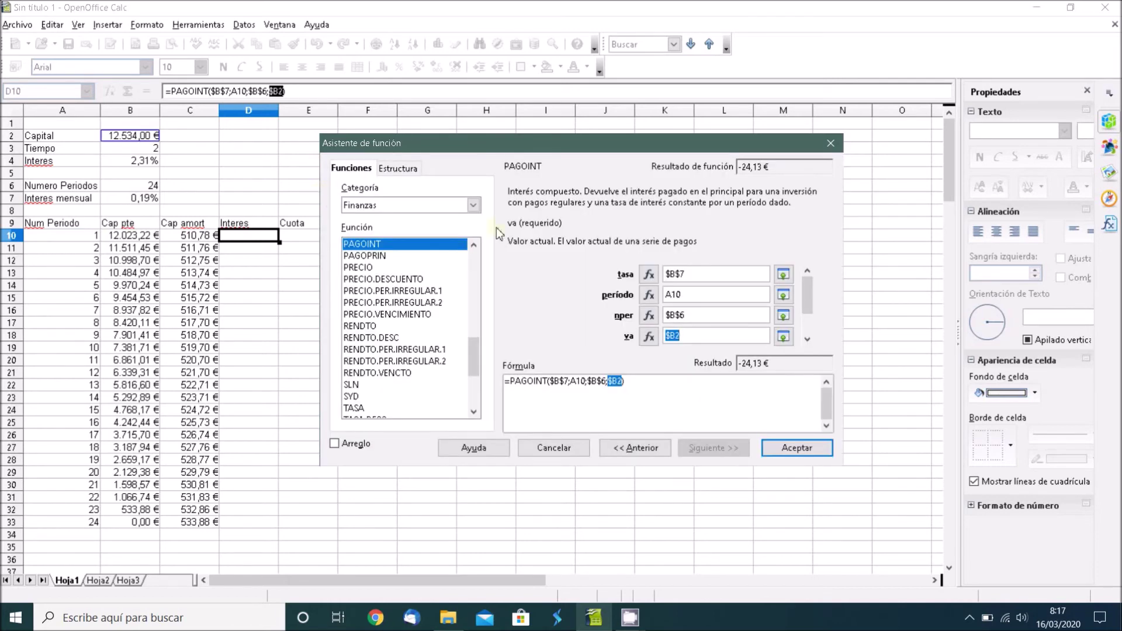
click(673, 336)
text($)
- Set the vf argument to 0 and accept the PAGOINT formula for D10
click(806, 338)
click(807, 339)
click(684, 316)
text(0)
click(799, 448)
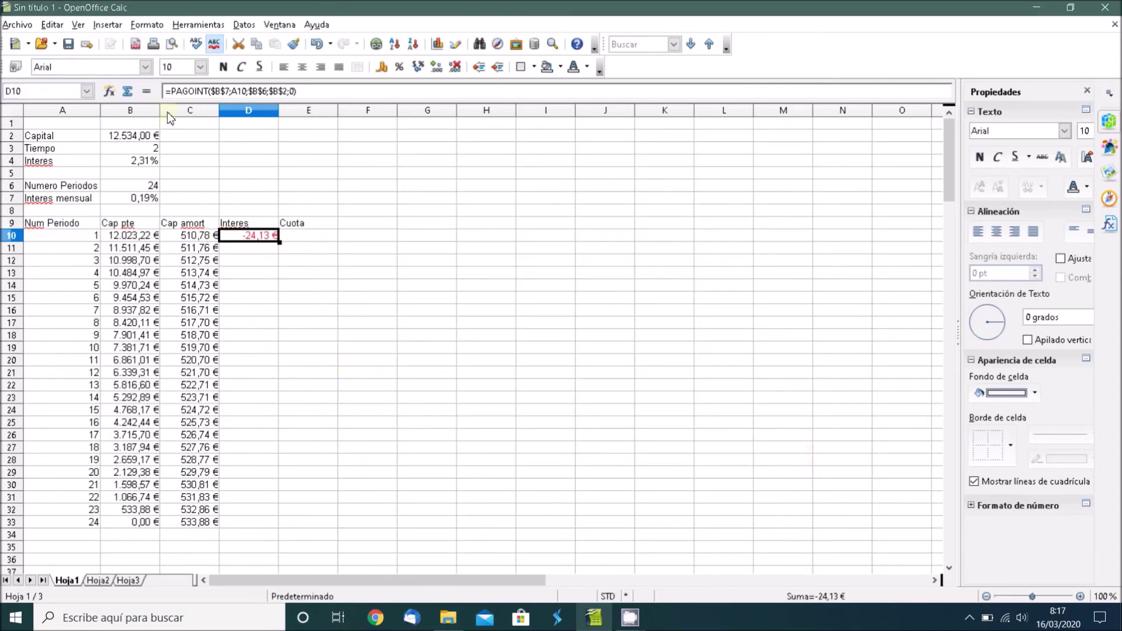
- Put a minus sign before PAGOINT in the D10 formula to reverse the sign of the interest
click(170, 92)
text(-)
key(Return)
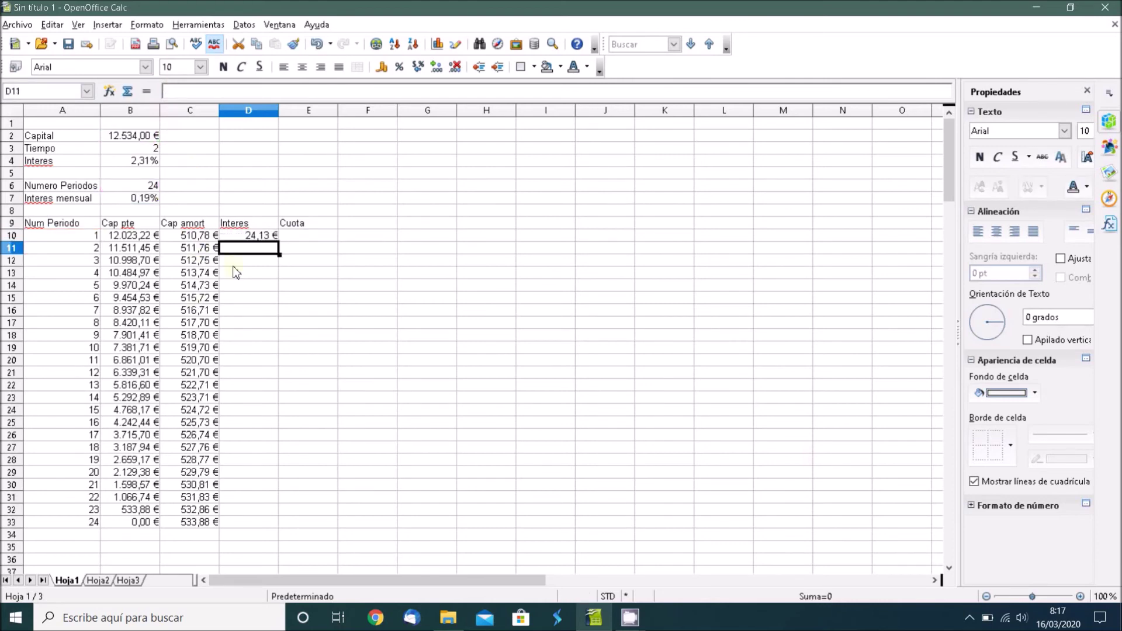
- Wrap the D10 interest formula in a SI condition that leaves the cell empty when A10="" and otherwise returns -PAGOINT
click(242, 239)
click(174, 91)
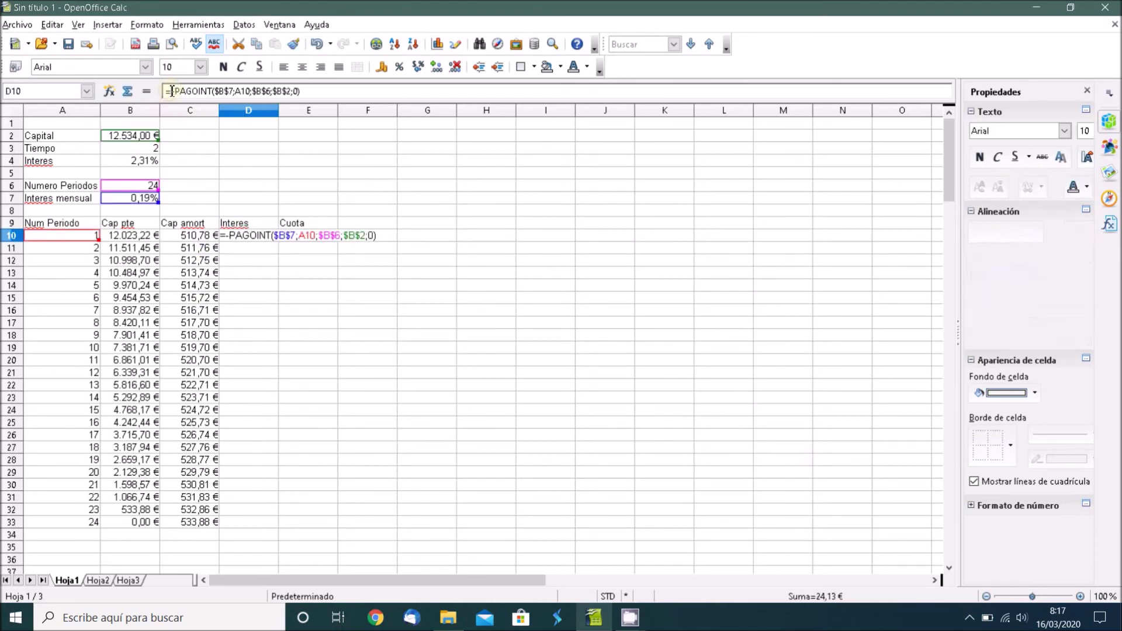
text(SI)
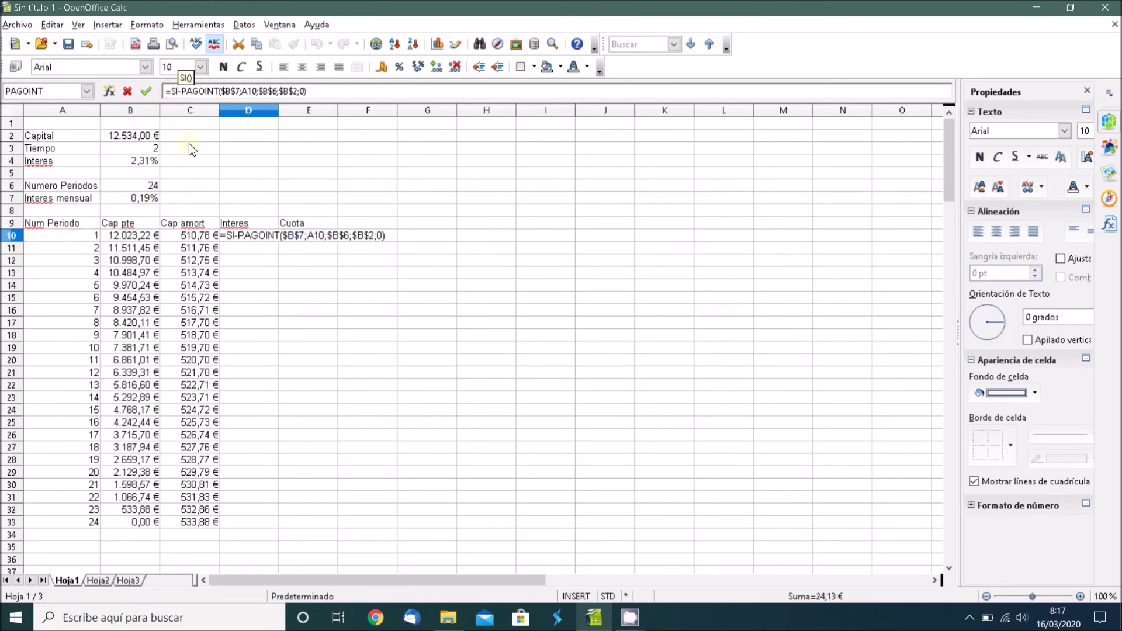
text(()
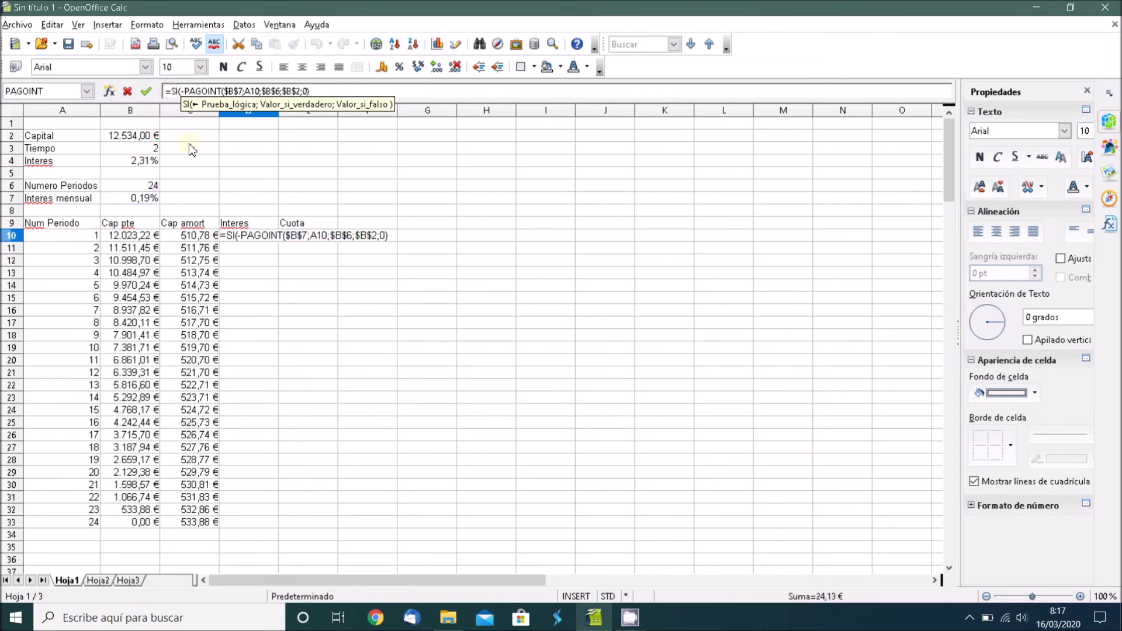
click(92, 242)
text(="";)
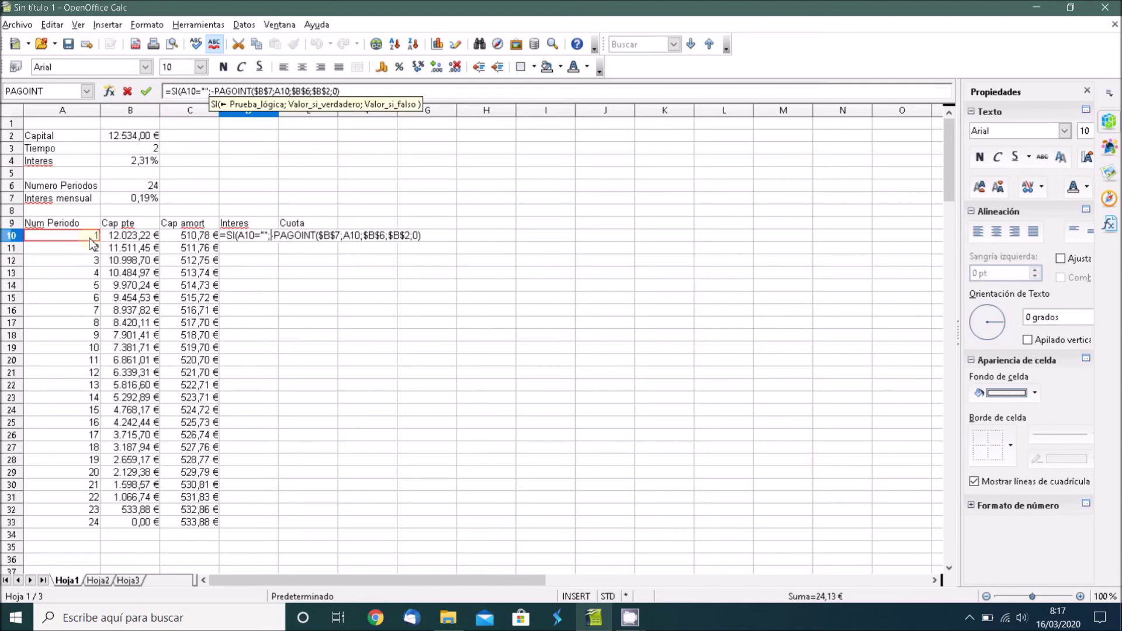
text("")
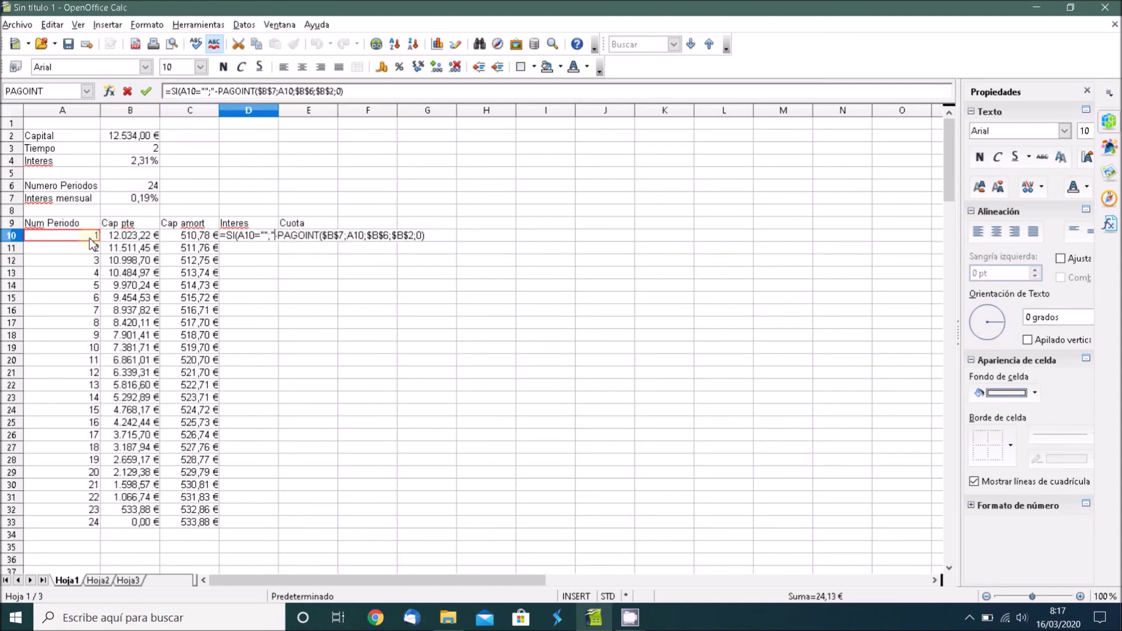
text(;)
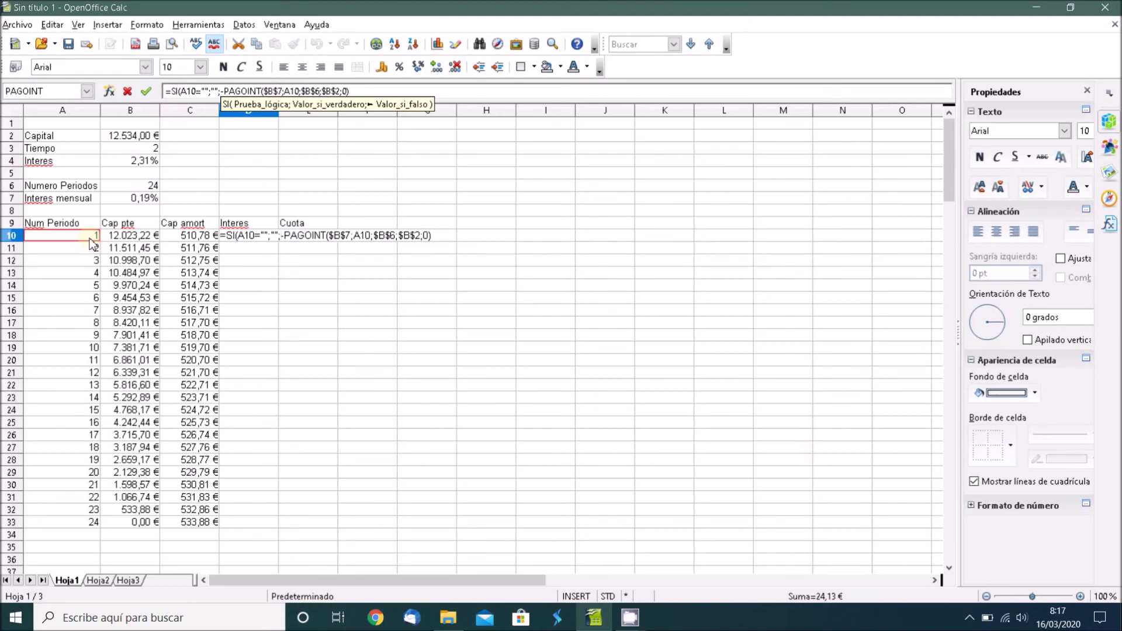
click(353, 92)
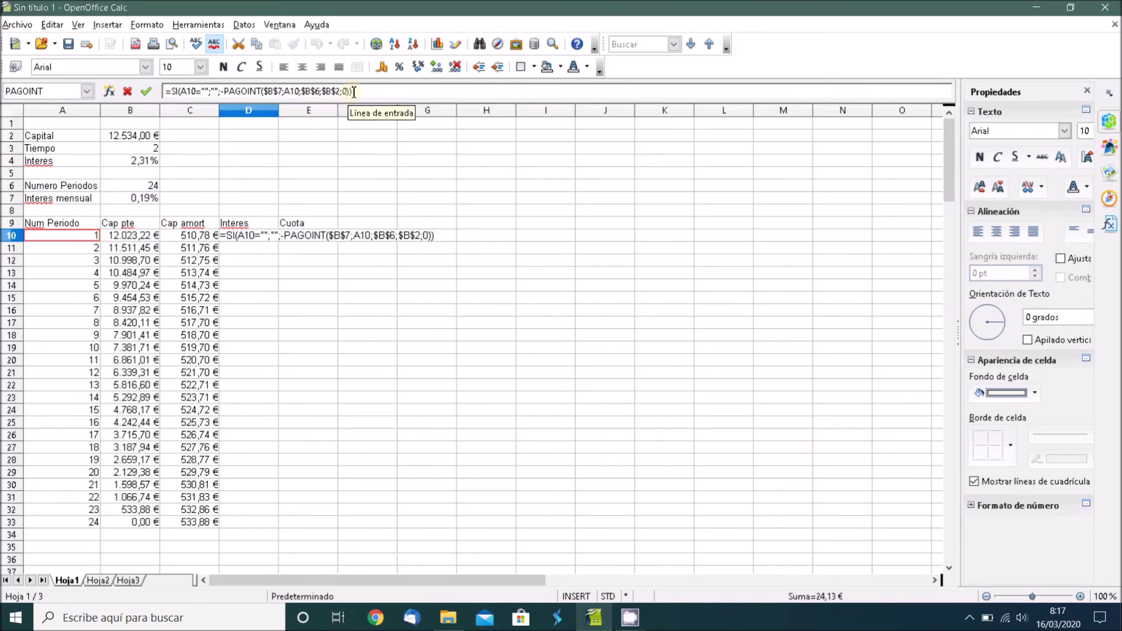
key(Return)
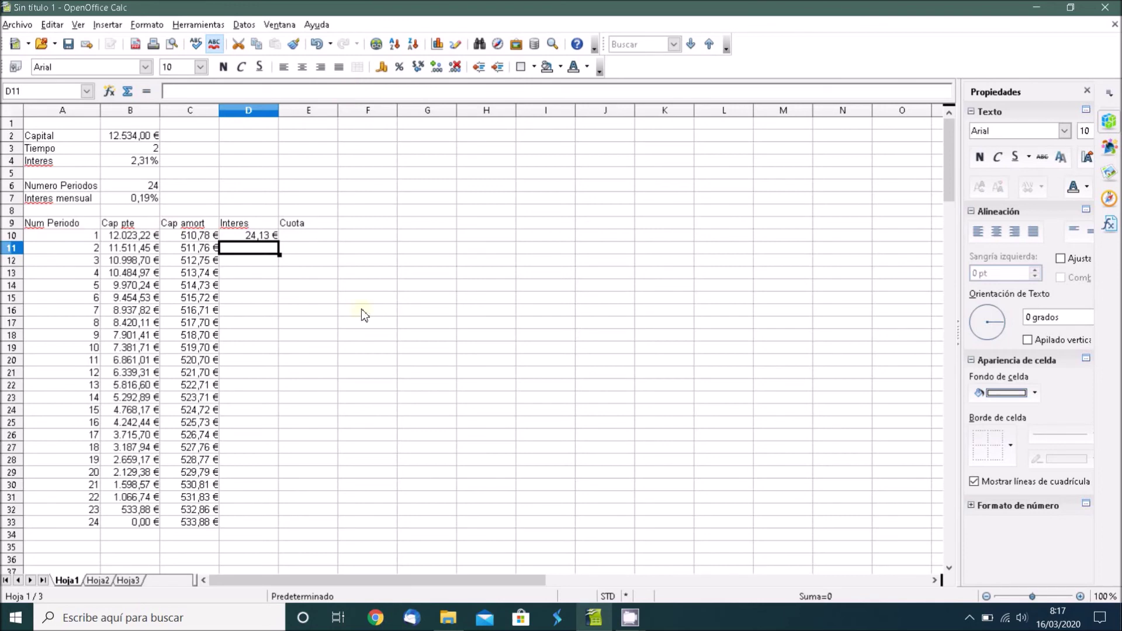
- Fill the D10 interest formula down the Interes column to D121
click(269, 236)
drag(280, 246, 286, 608)
scroll(332, 369, up, 3)
scroll(332, 374, up, 20)
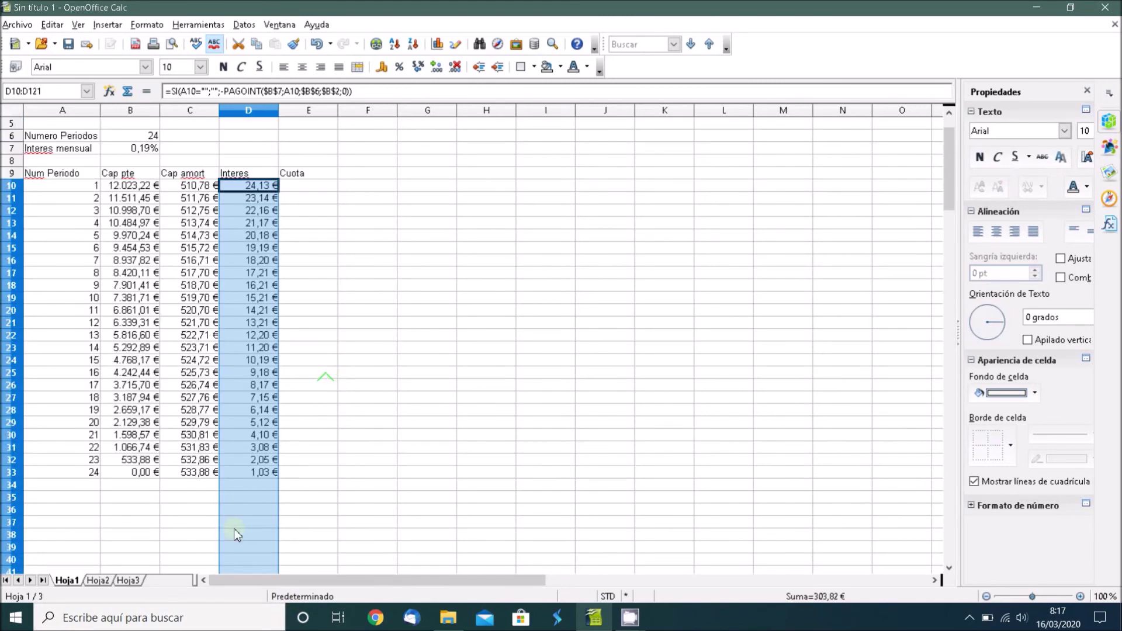
- Examine how the values in the Cap amort and Interes columns change over the periods
click(192, 186)
click(193, 222)
click(194, 260)
click(195, 297)
click(195, 334)
click(196, 372)
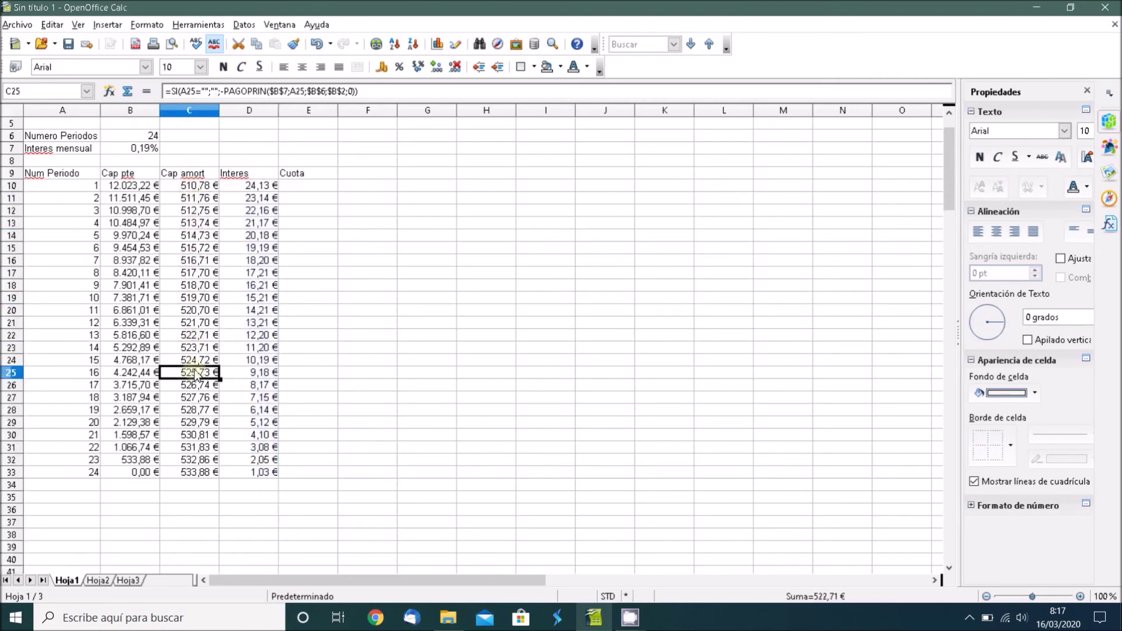
click(243, 236)
click(247, 298)
click(250, 338)
click(255, 385)
- Enter the formula =SI(A10="";"";C10+D10) in E10 to calculate the first Cuota
click(306, 185)
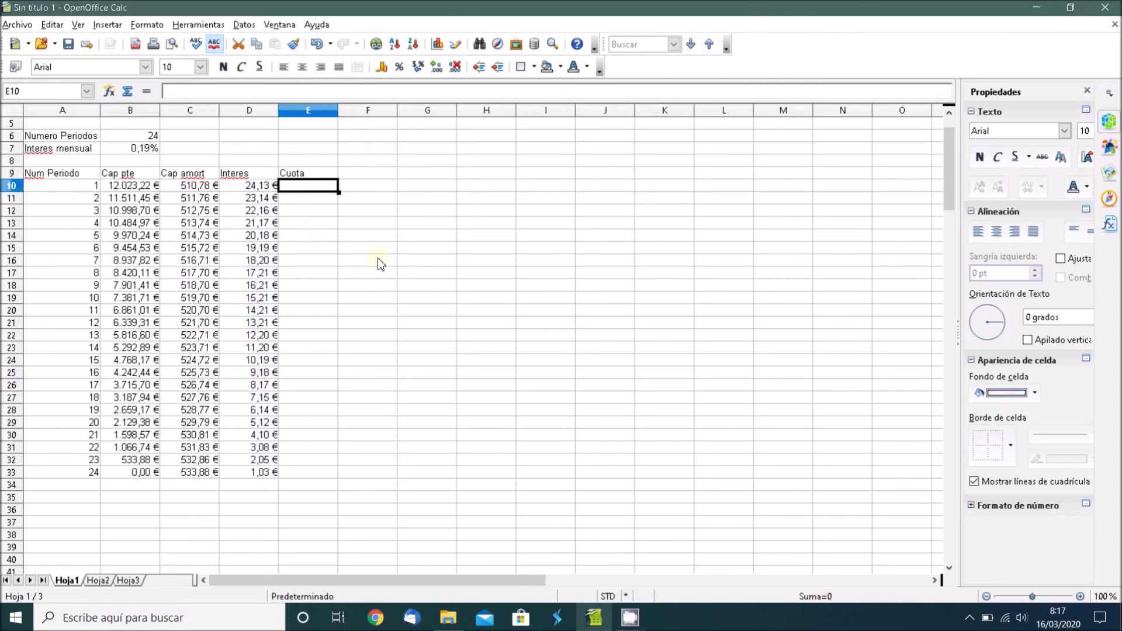
text(=SI)
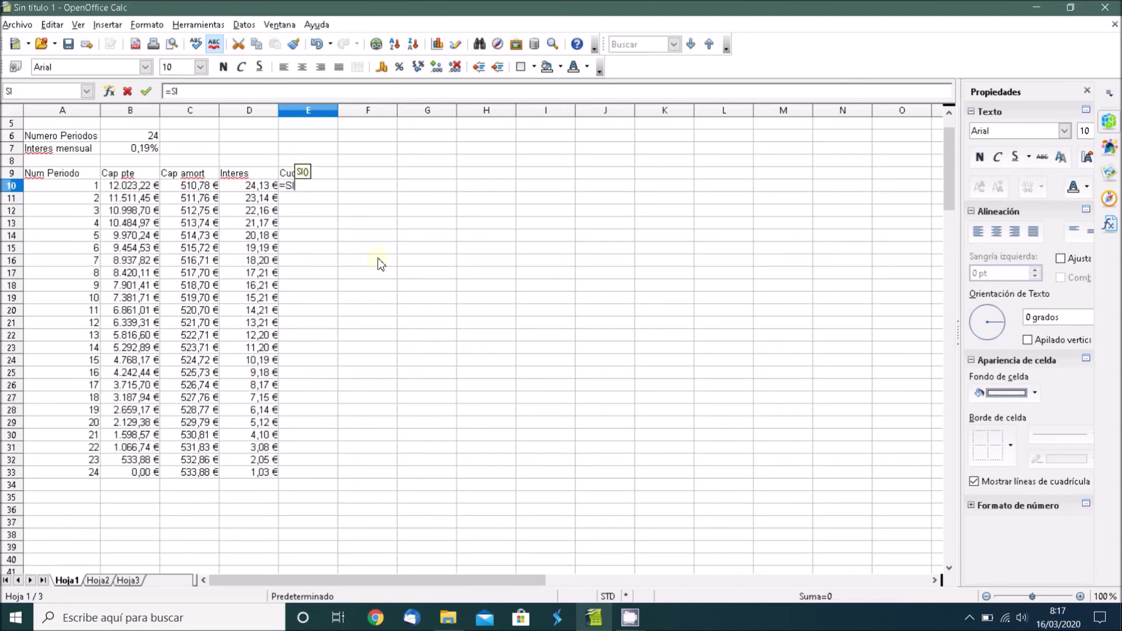
text(()
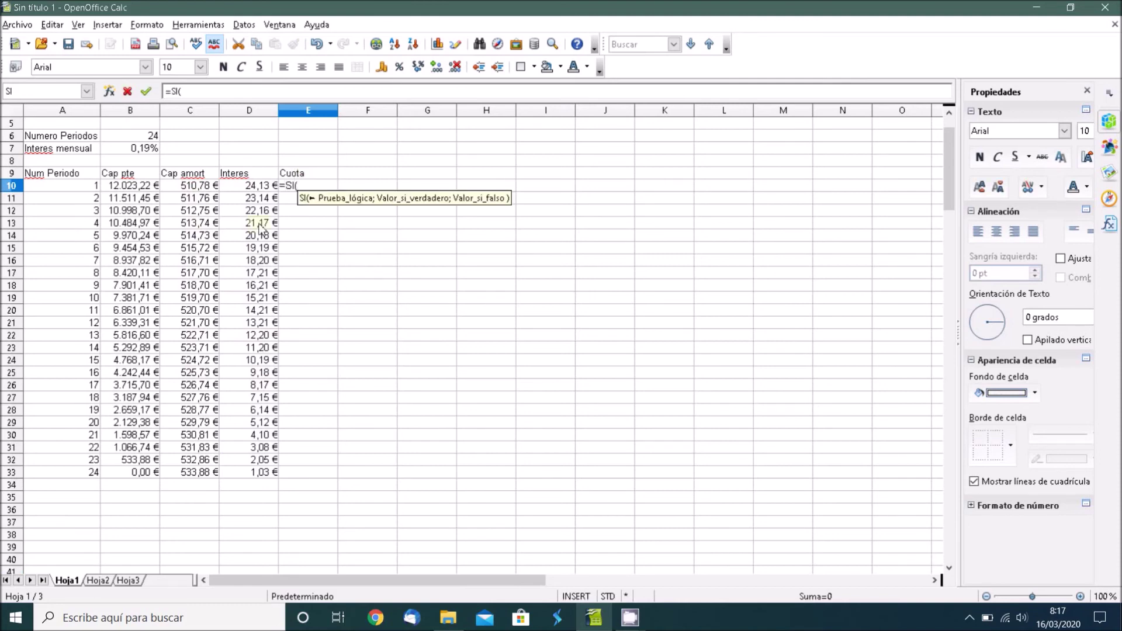
click(90, 188)
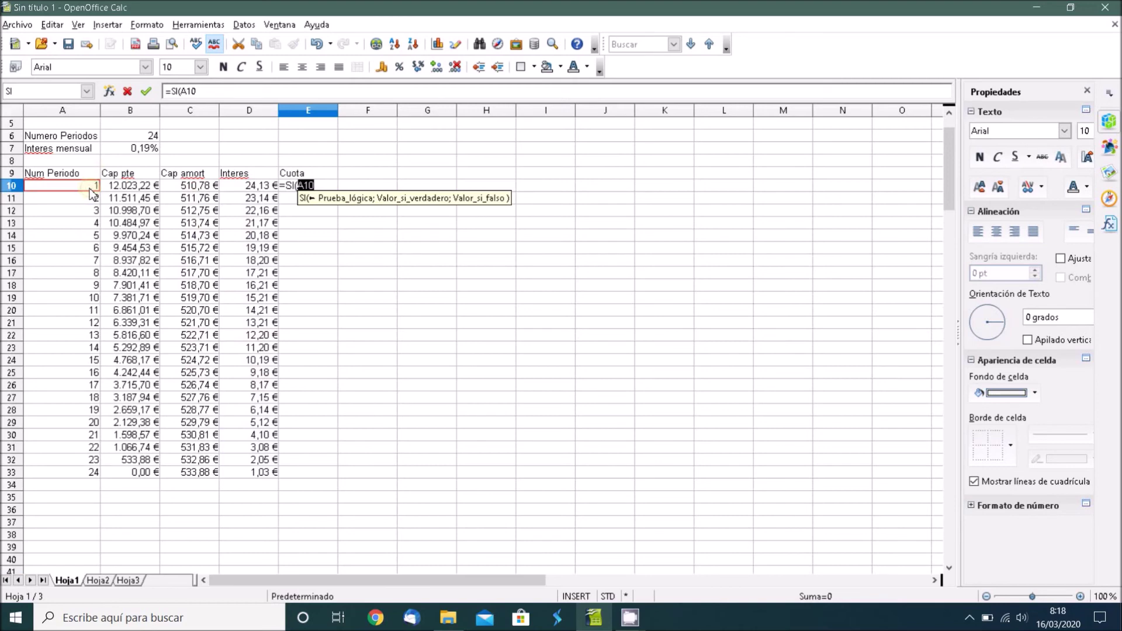
text(="")
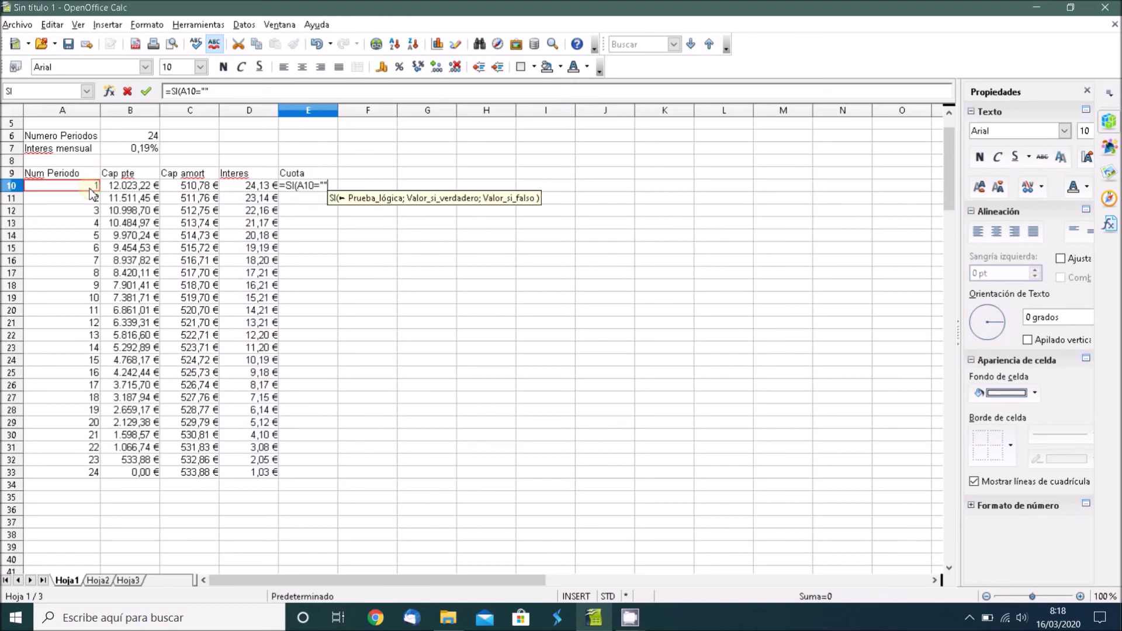
text(;"";)
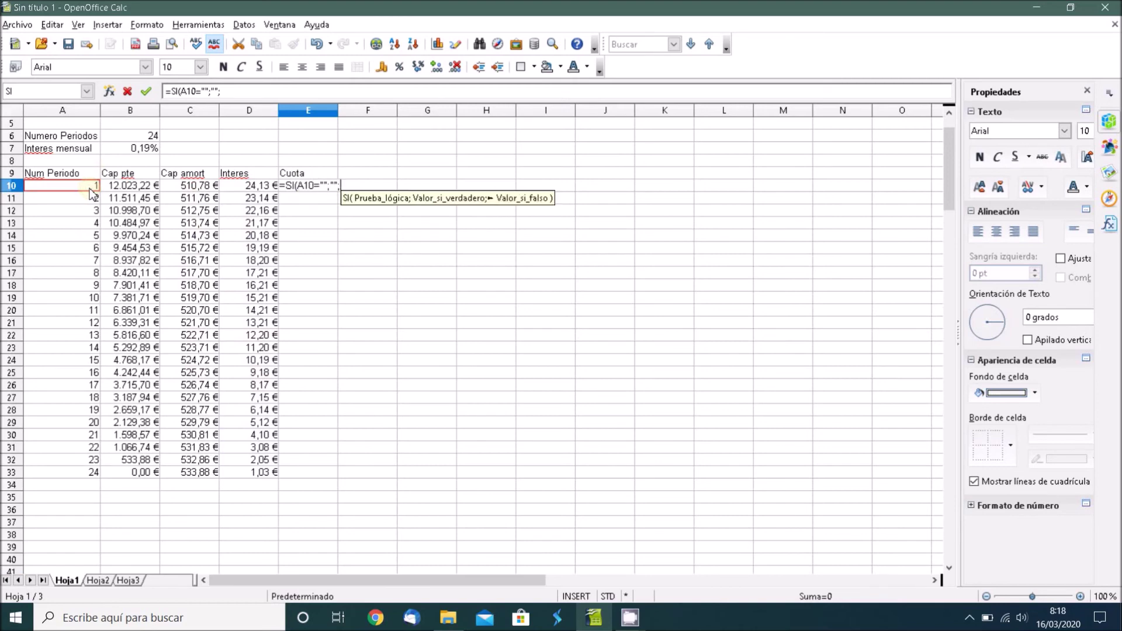
click(184, 190)
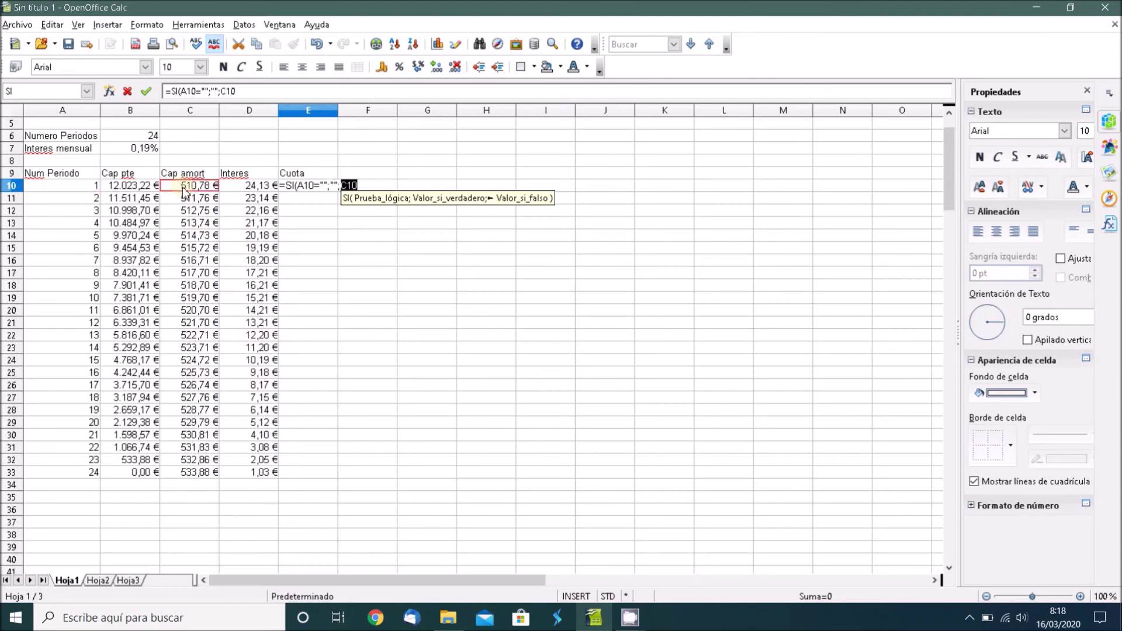
text(+)
click(257, 188)
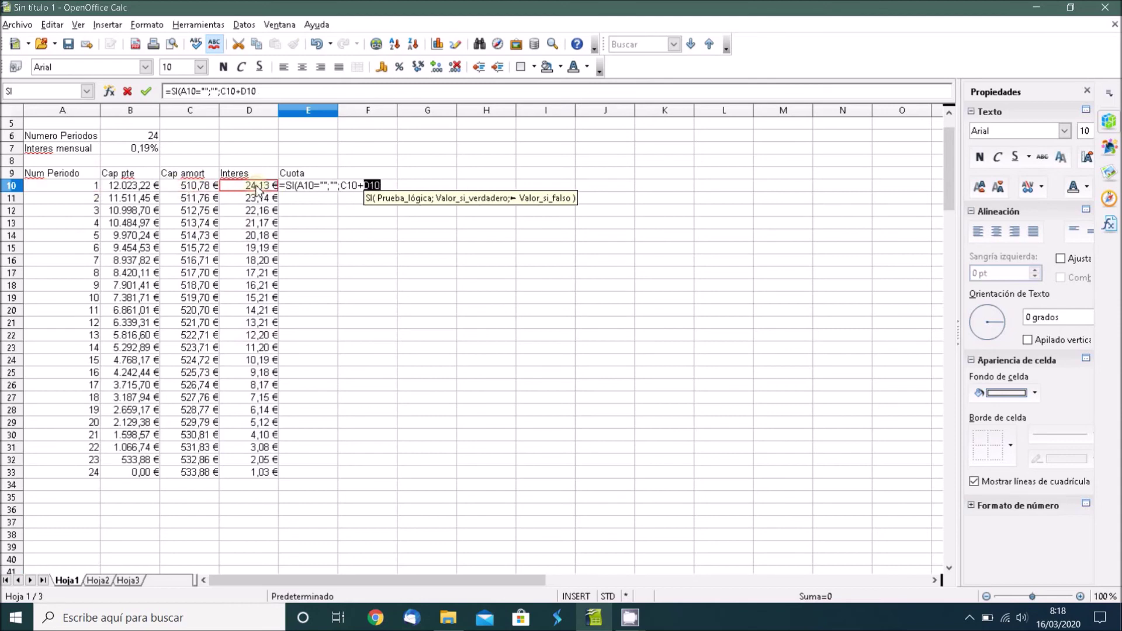
text())
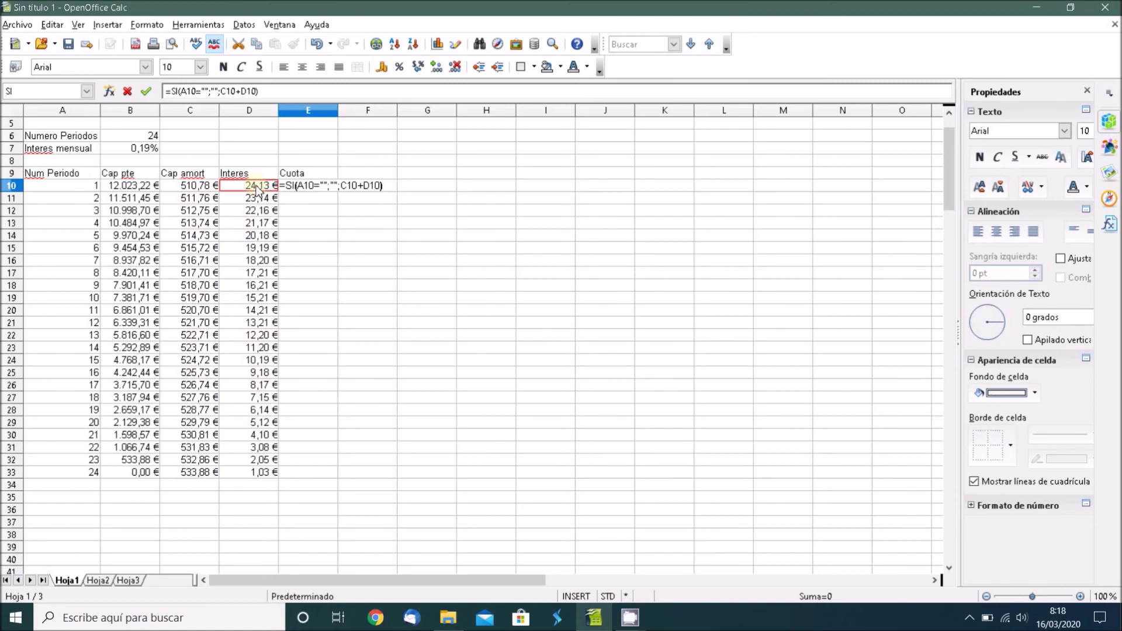
key(Return)
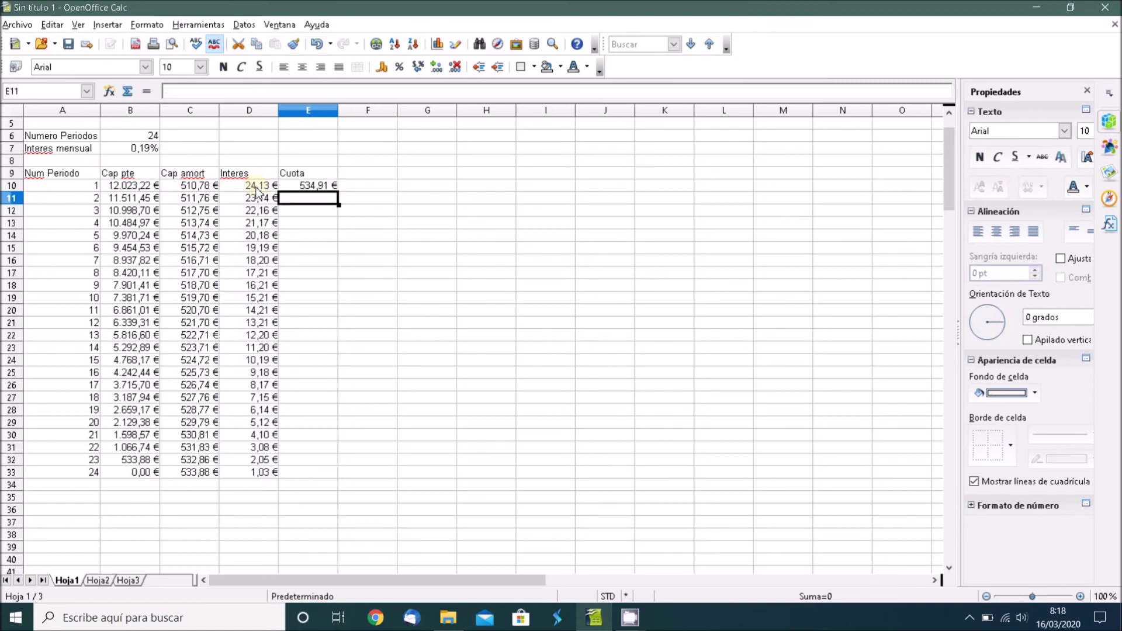
- Start a PAGO formula from the Finanzas category in E11 with the function wizard and show its arguments
click(322, 185)
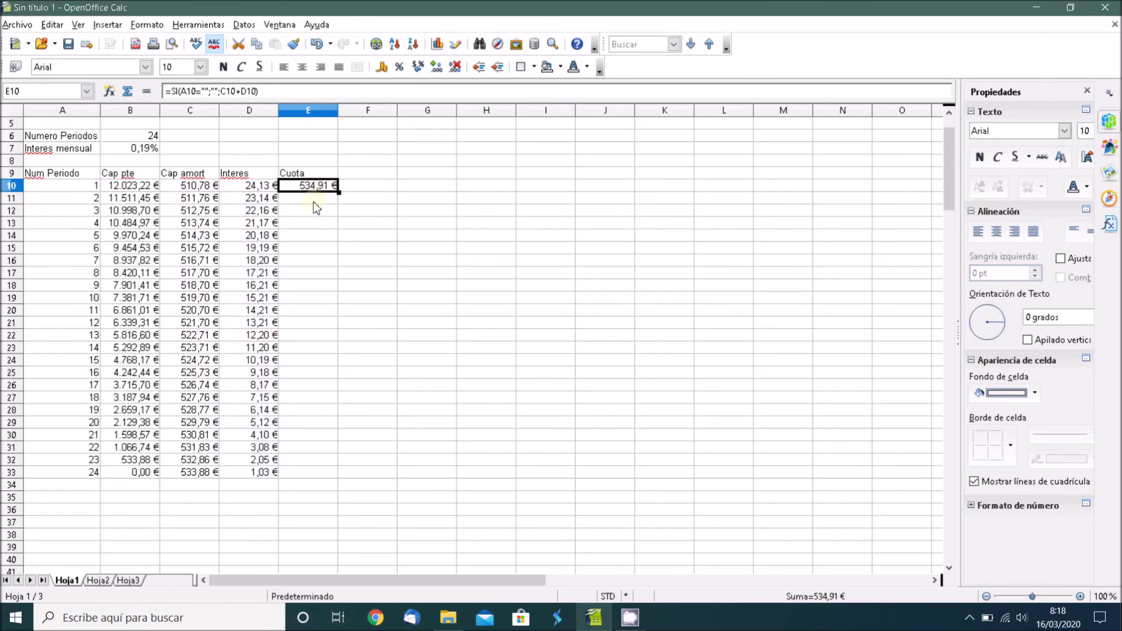
click(313, 200)
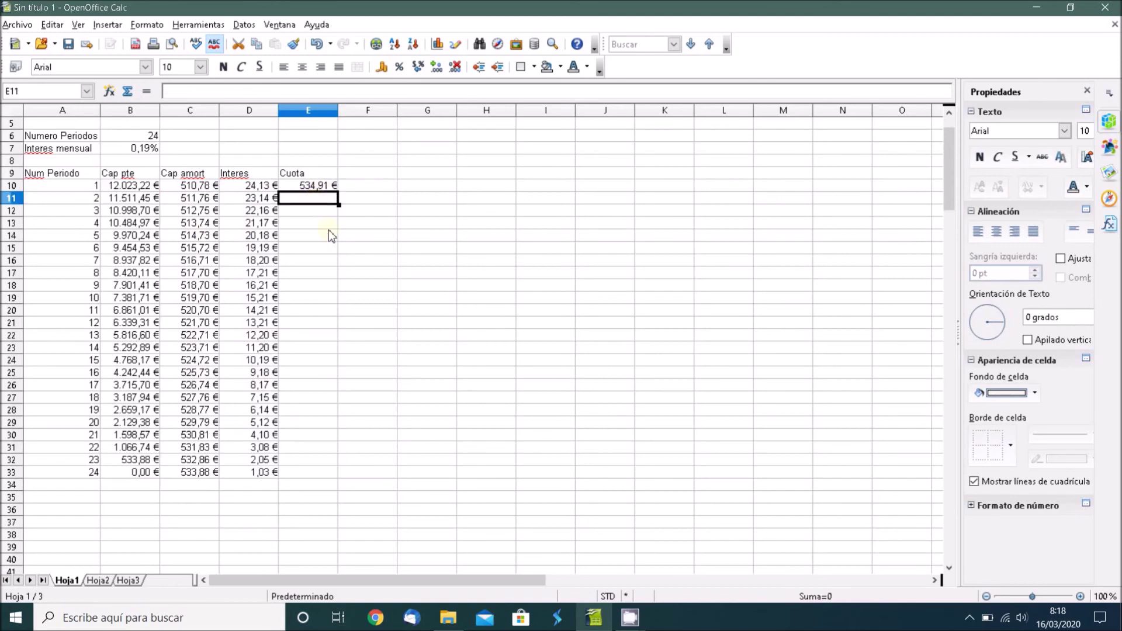
scroll(328, 230, up, 1)
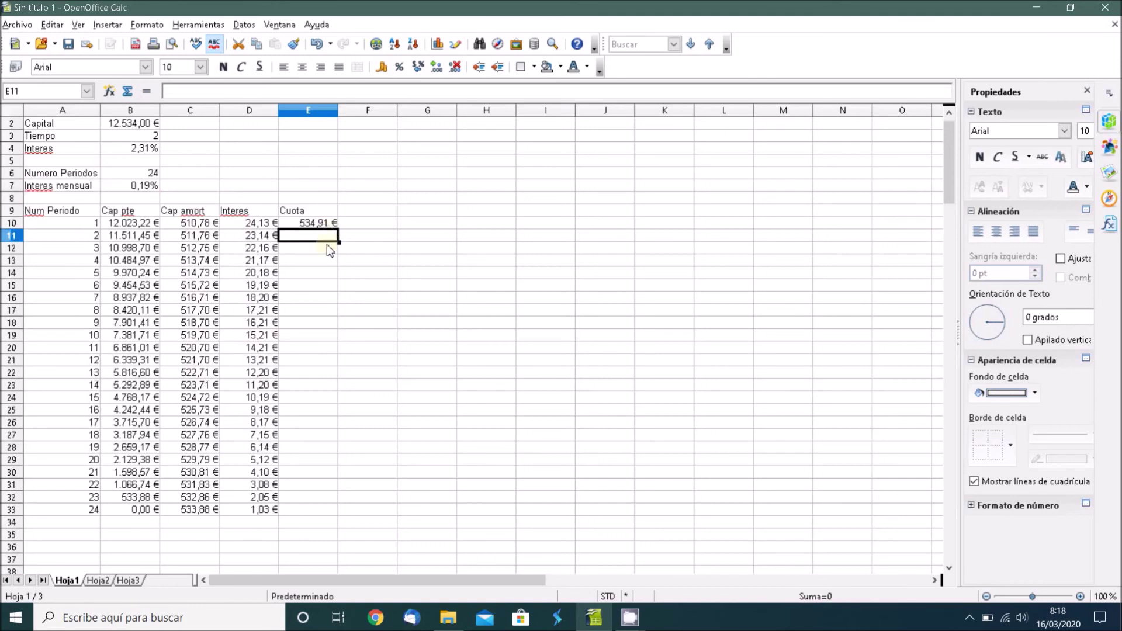
click(109, 91)
click(473, 205)
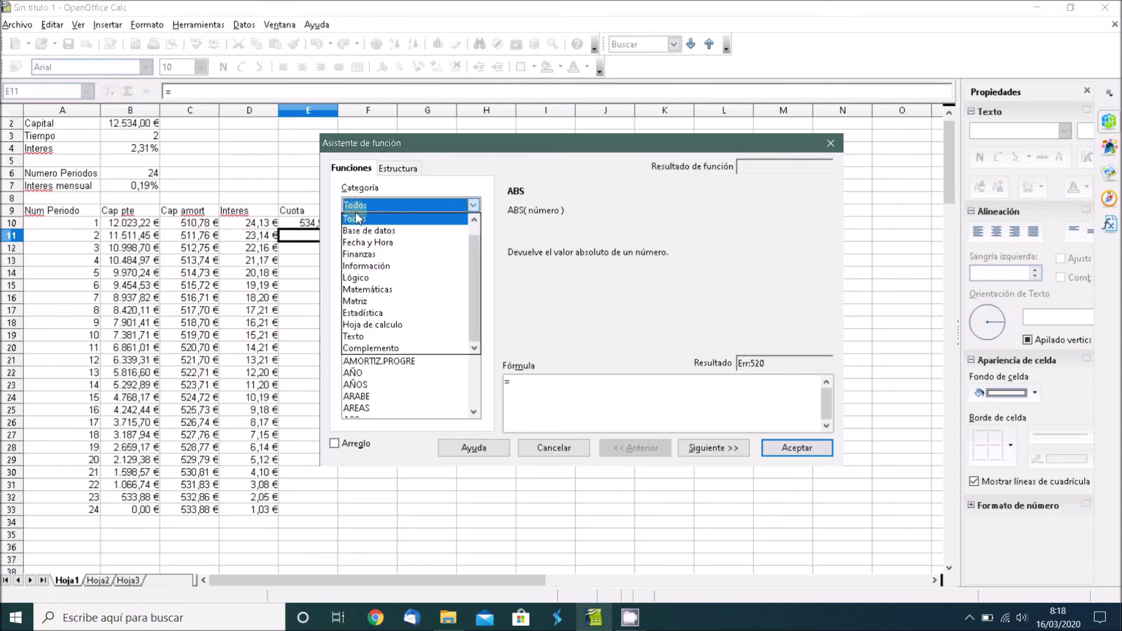
click(366, 254)
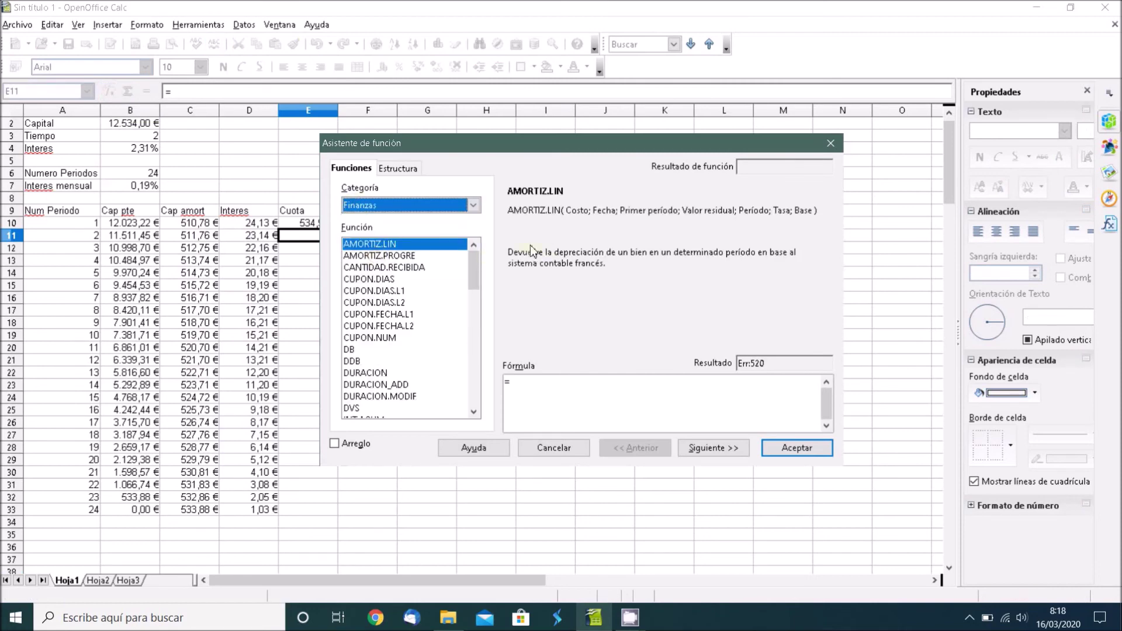
click(370, 330)
key(p)
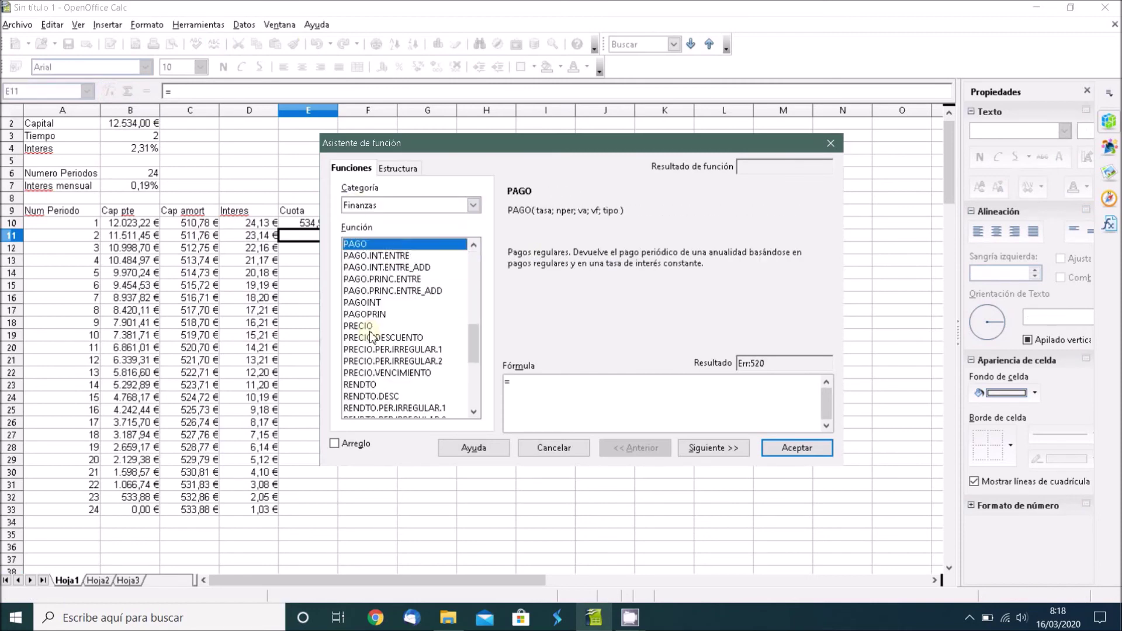
click(735, 448)
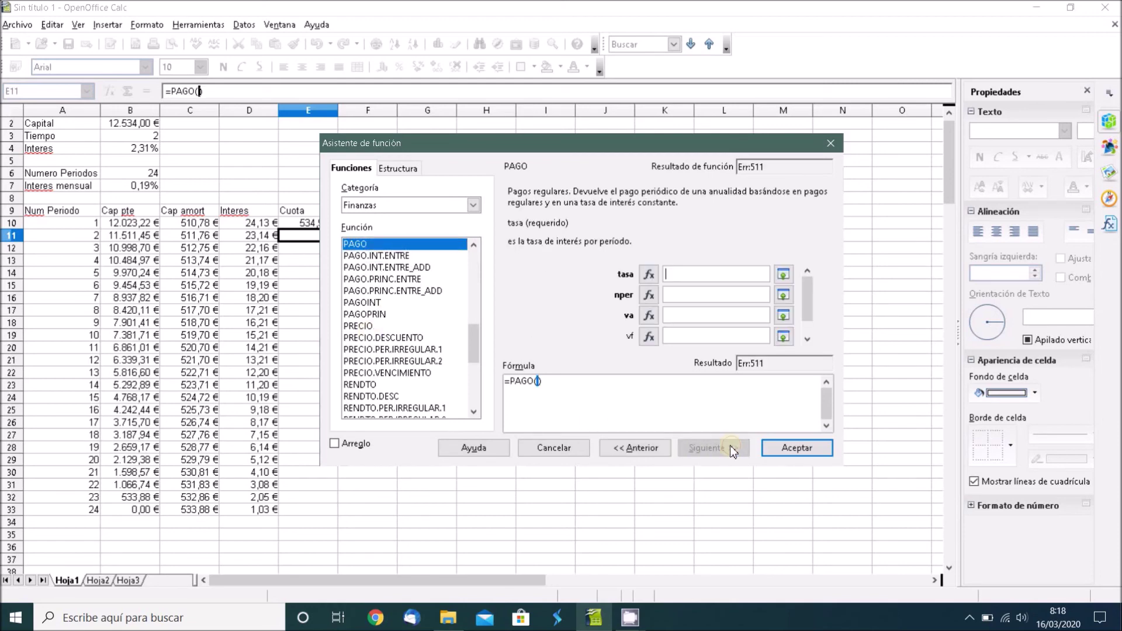
click(649, 274)
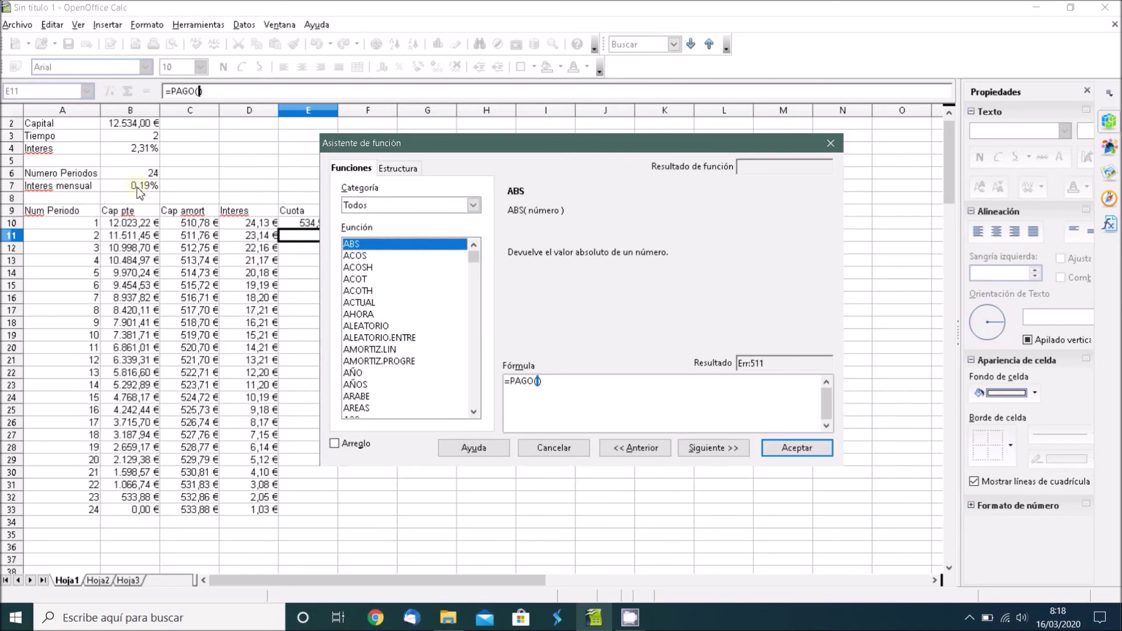
click(374, 208)
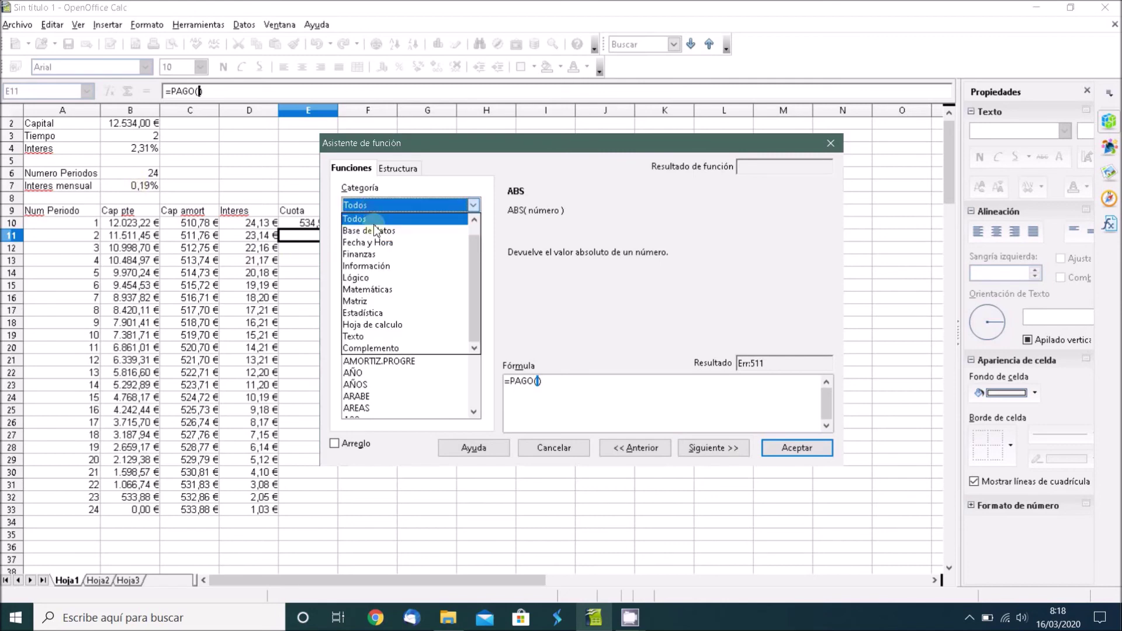
click(379, 257)
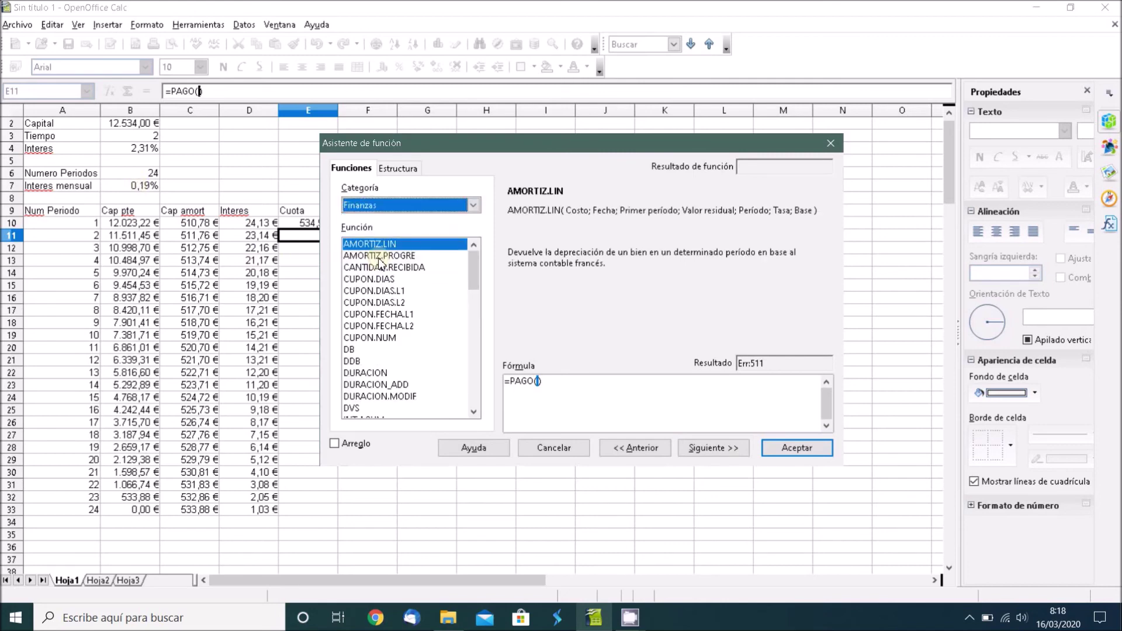
click(377, 339)
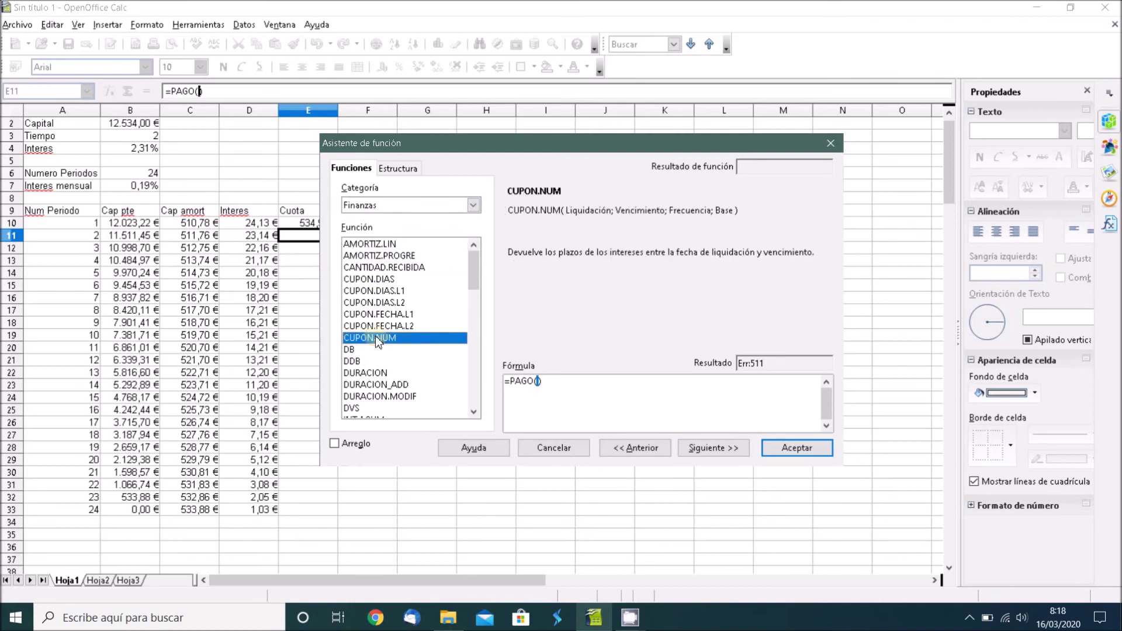
key(p)
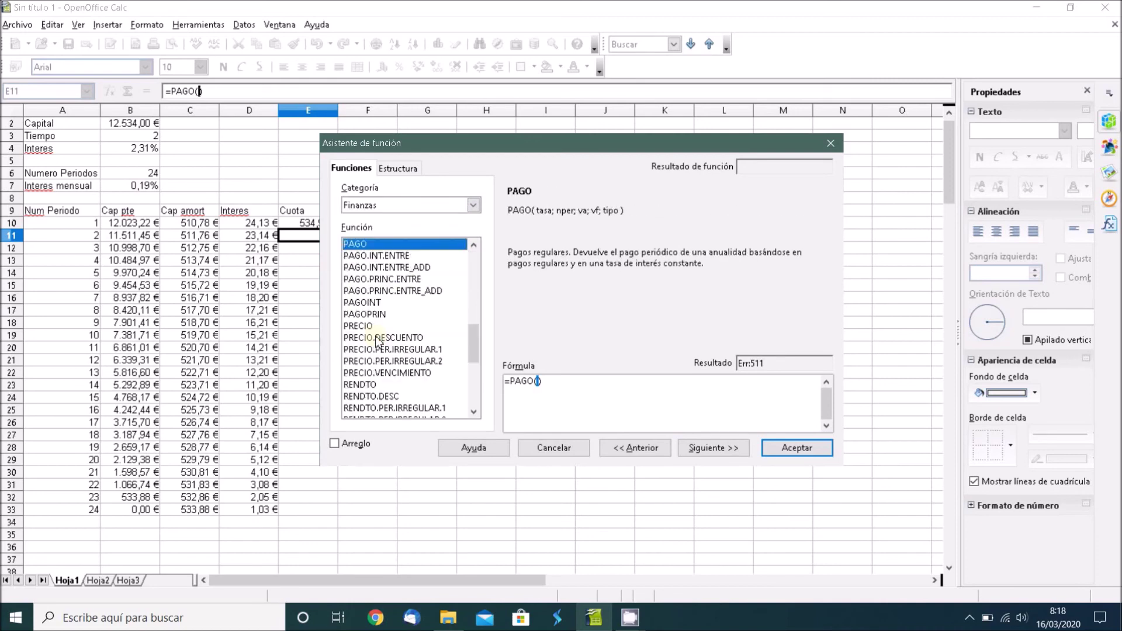
click(700, 445)
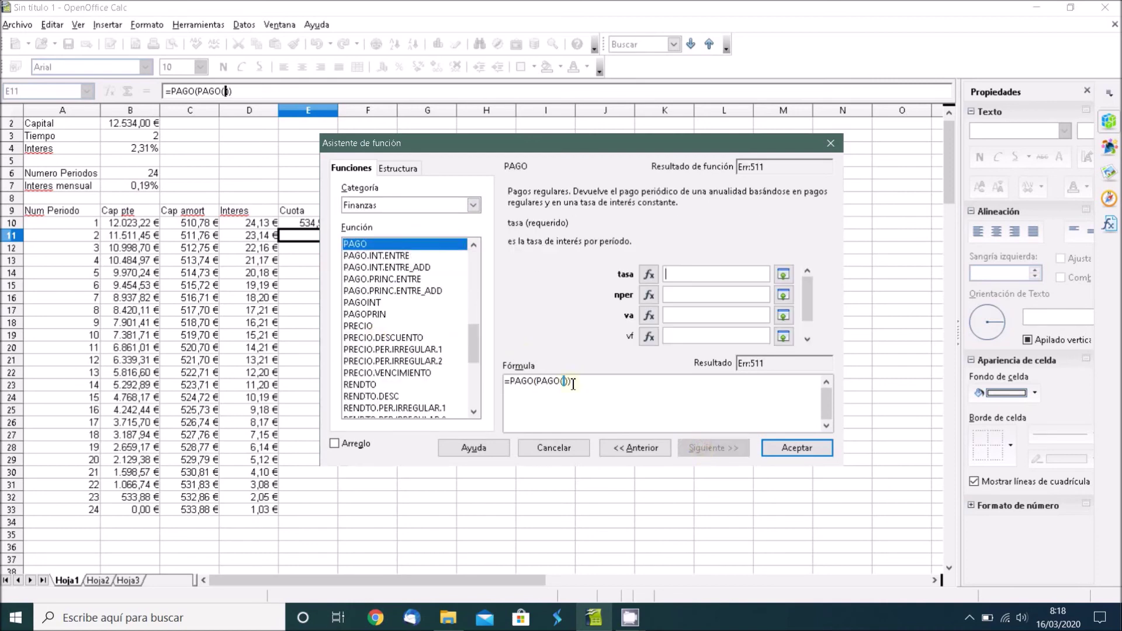
drag(576, 382, 510, 384)
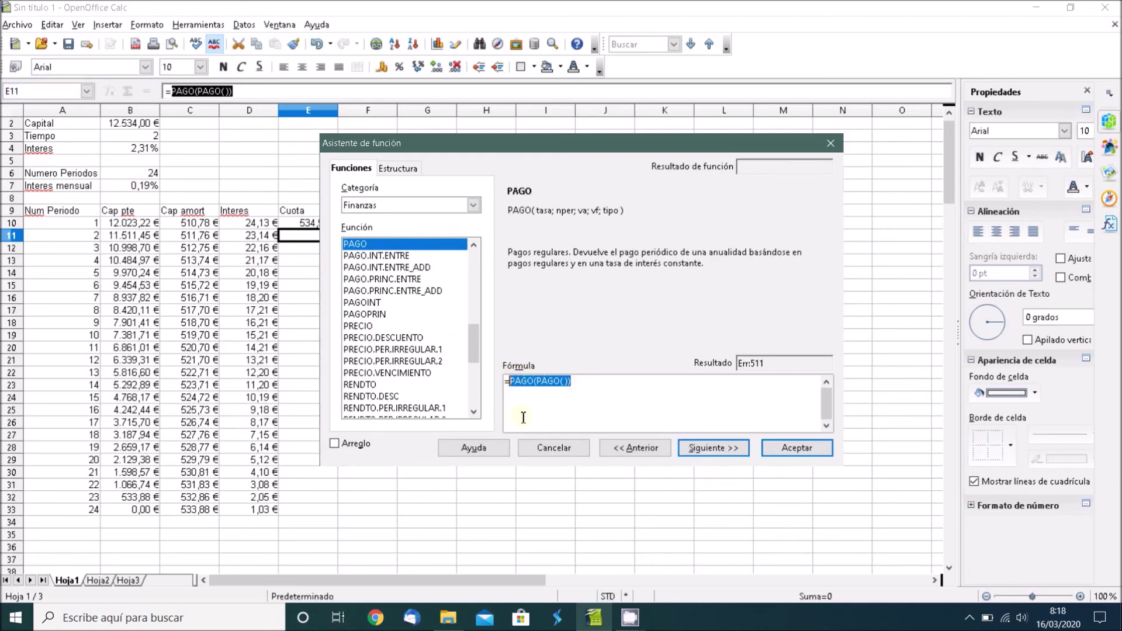
key(BackSpace)
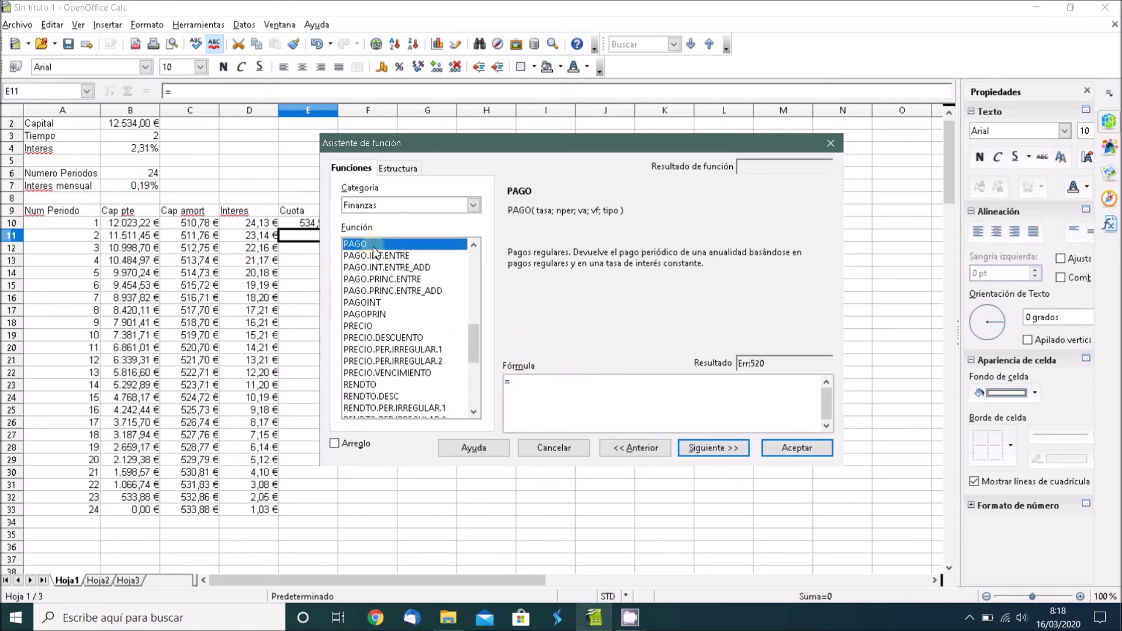
- Set the PAGO arguments in E11 to B7 for tasa and B6 for nper
click(717, 446)
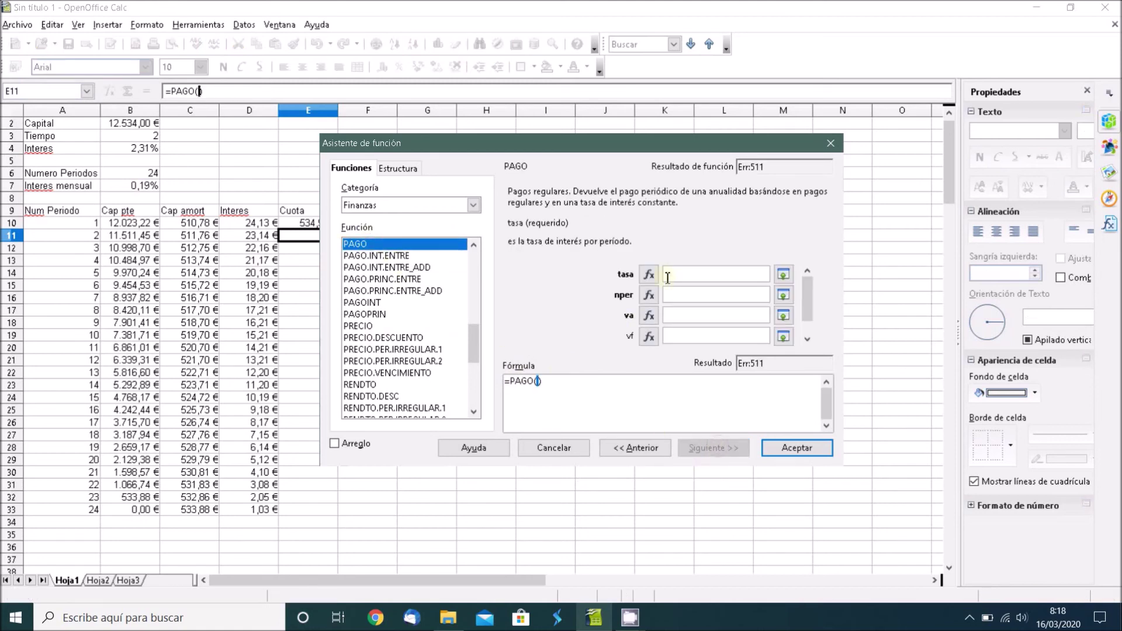
click(783, 274)
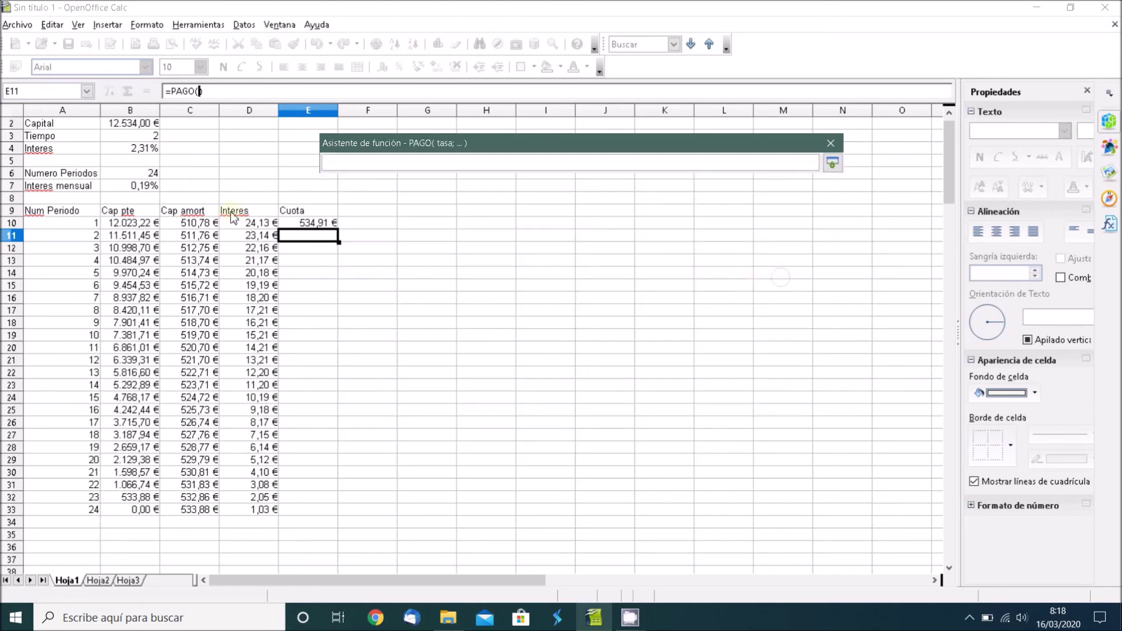
click(130, 190)
key(Return)
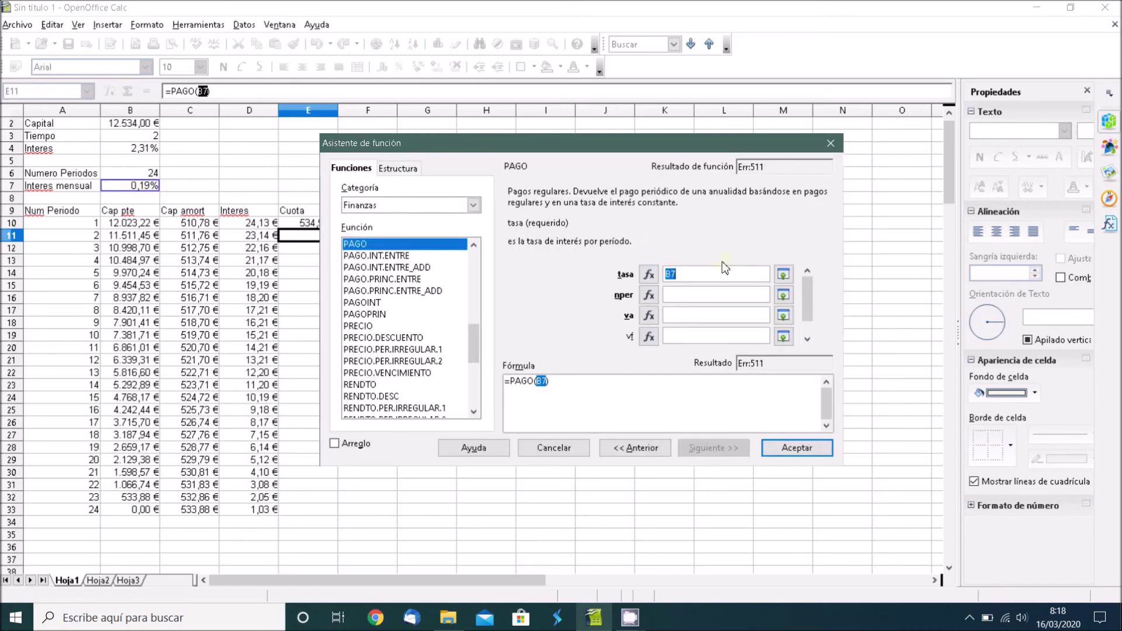
click(783, 295)
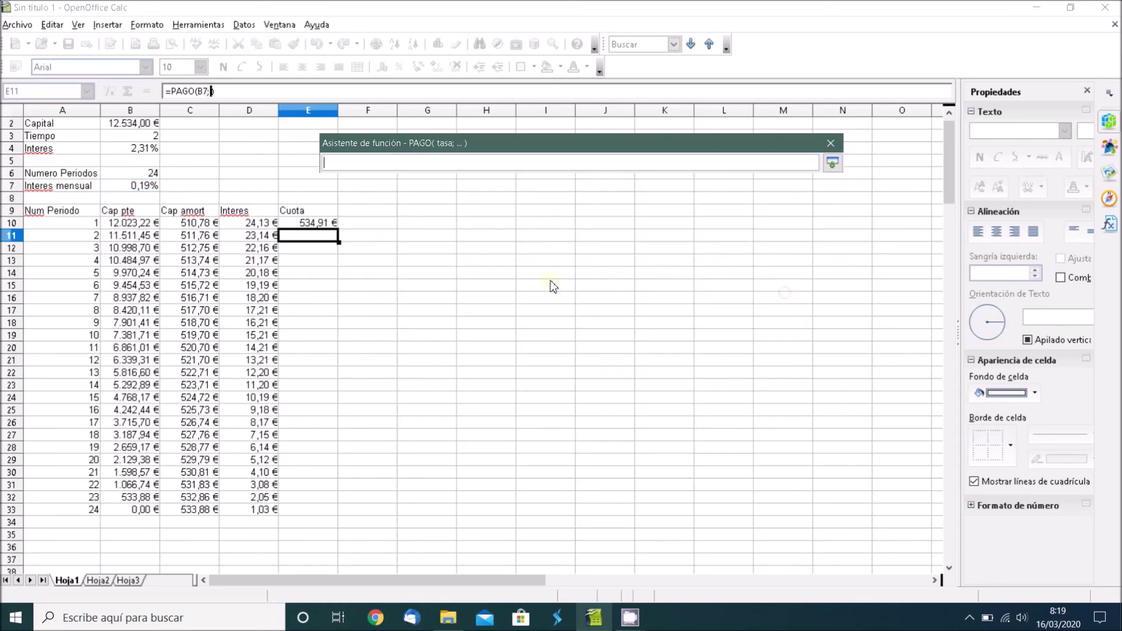
click(131, 173)
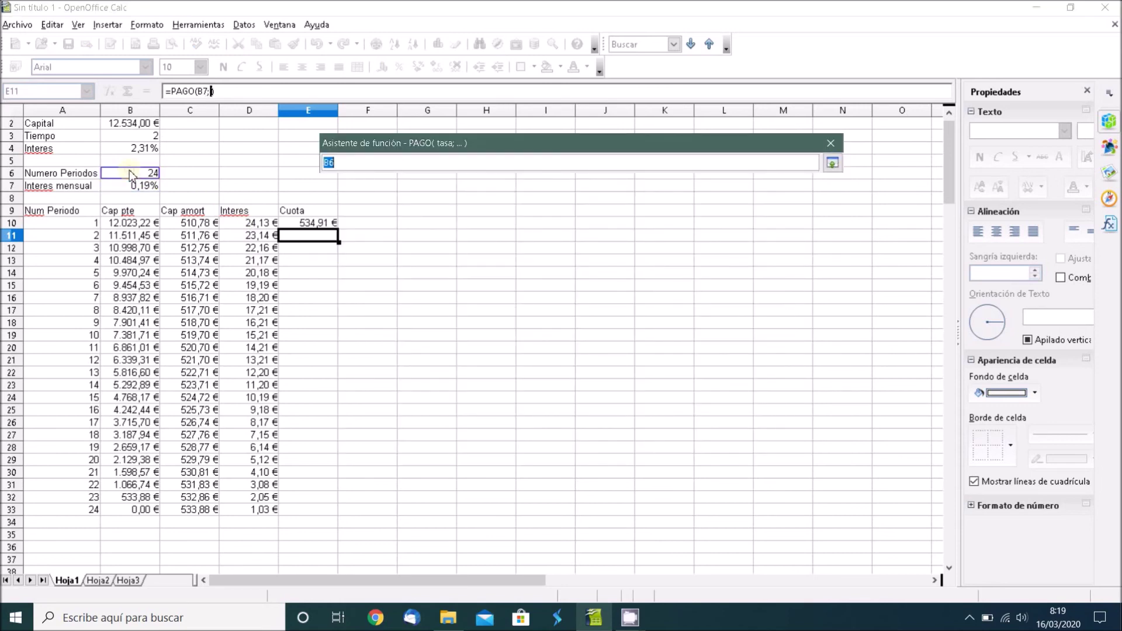
key(Return)
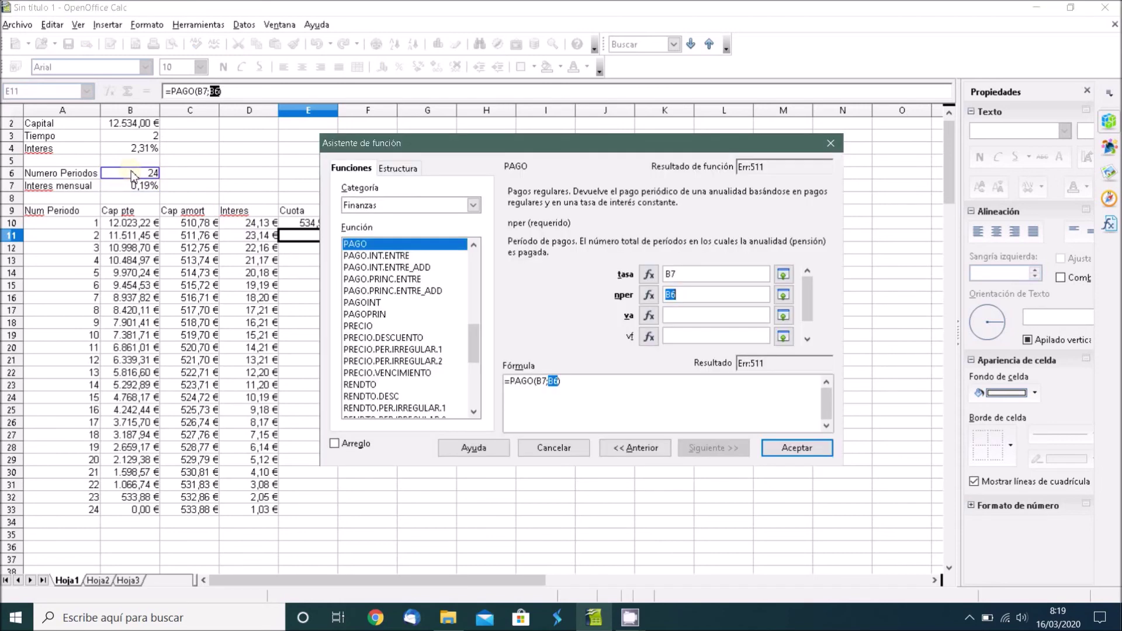
- Complete the PAGO formula with B2 as va and 0 as vf, and insert it in E11
click(783, 316)
click(143, 124)
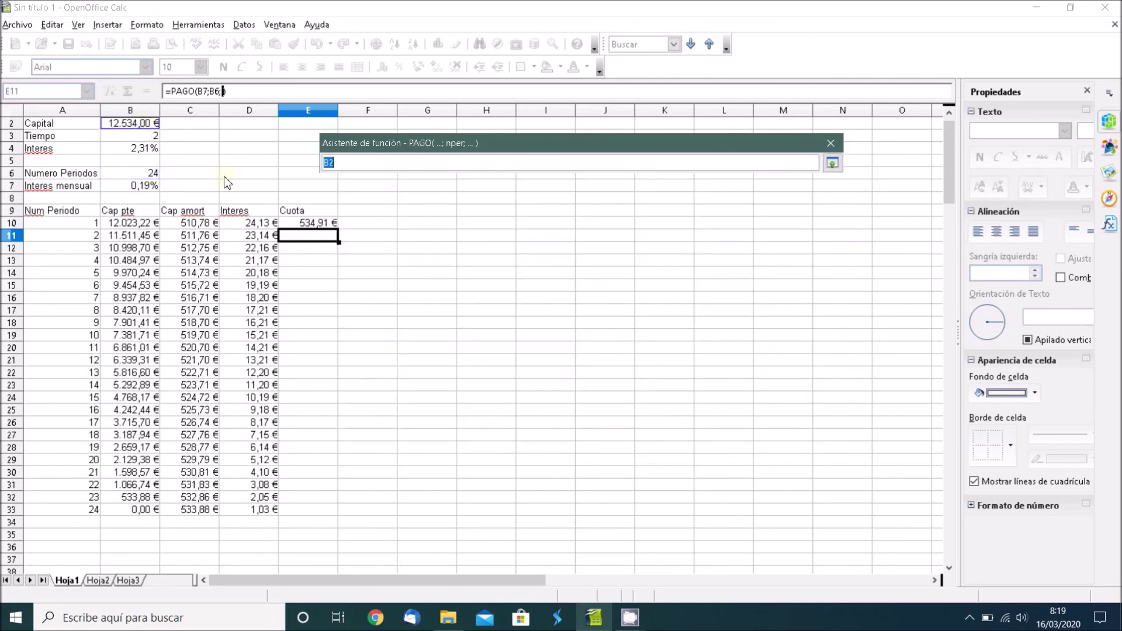
key(Return)
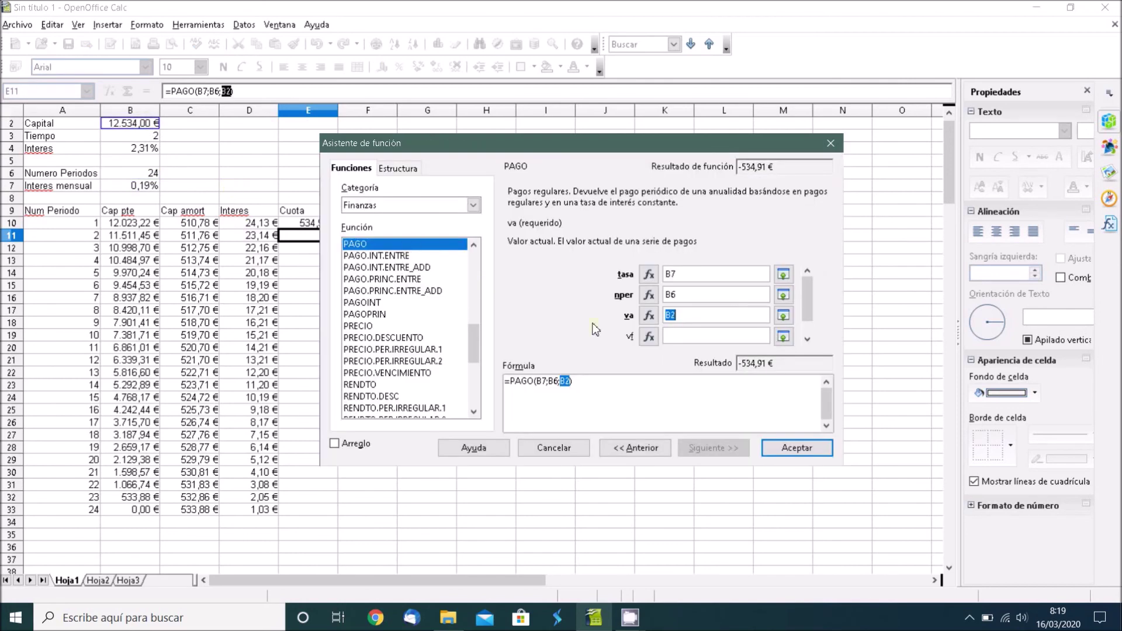
click(678, 334)
text(0)
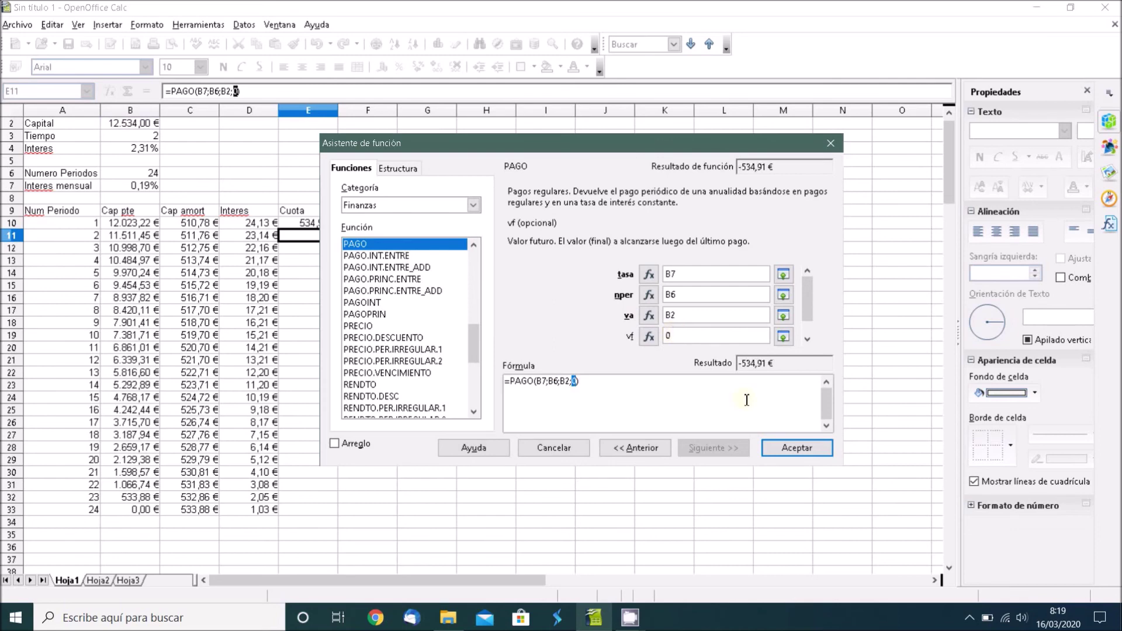
click(809, 451)
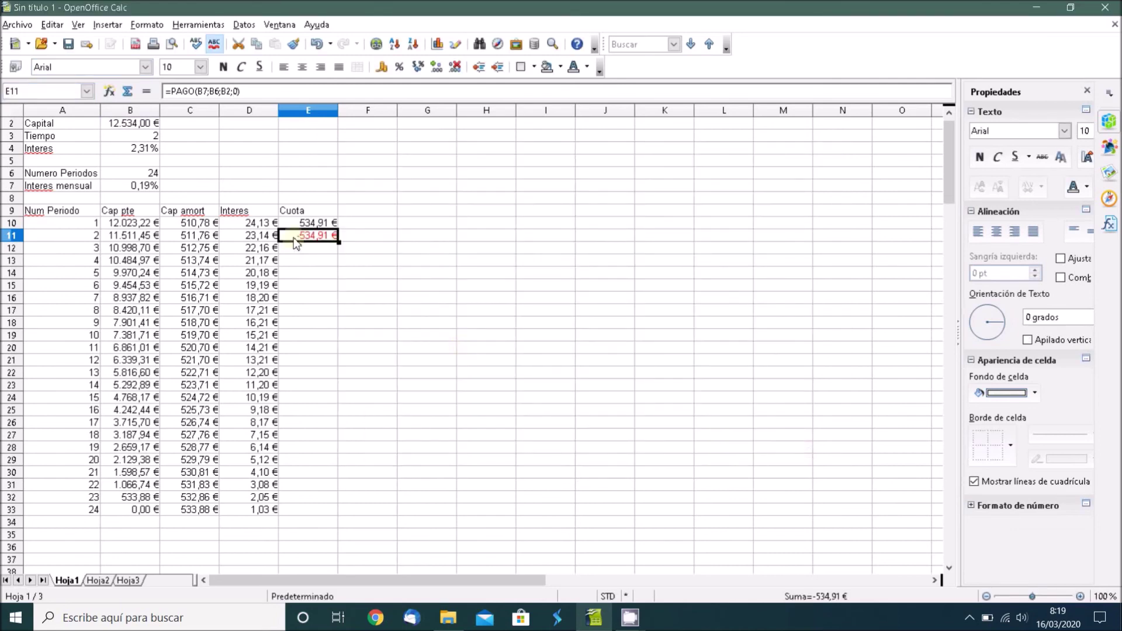
- Change the E11 formula to =-PAGO(B7;B6;B2;0) to invert its sign
click(174, 94)
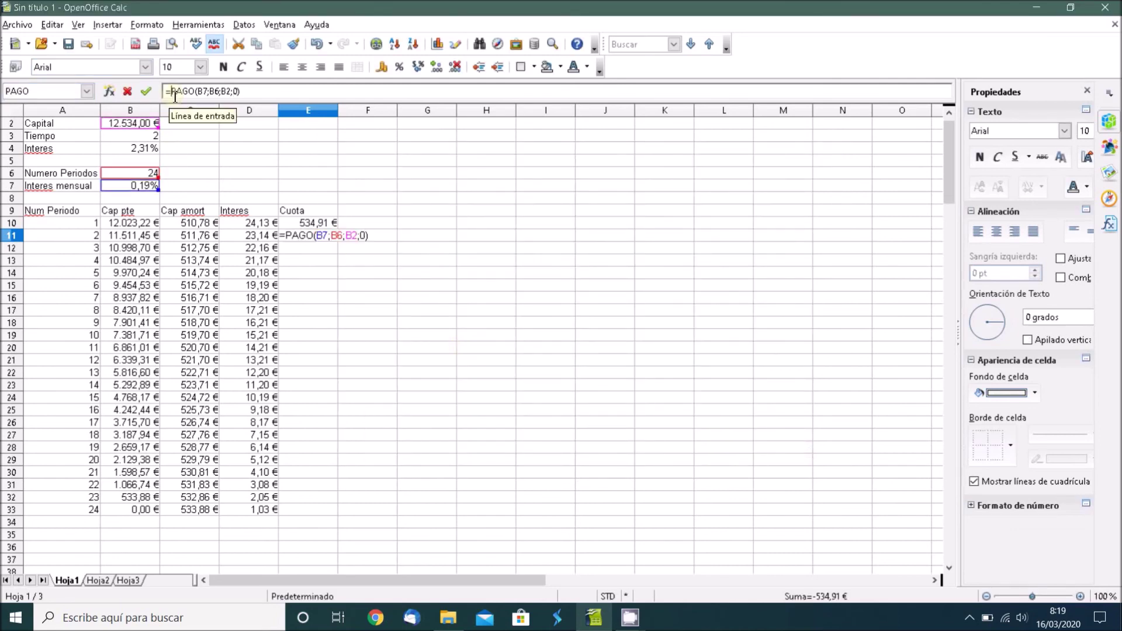
text(-)
key(Return)
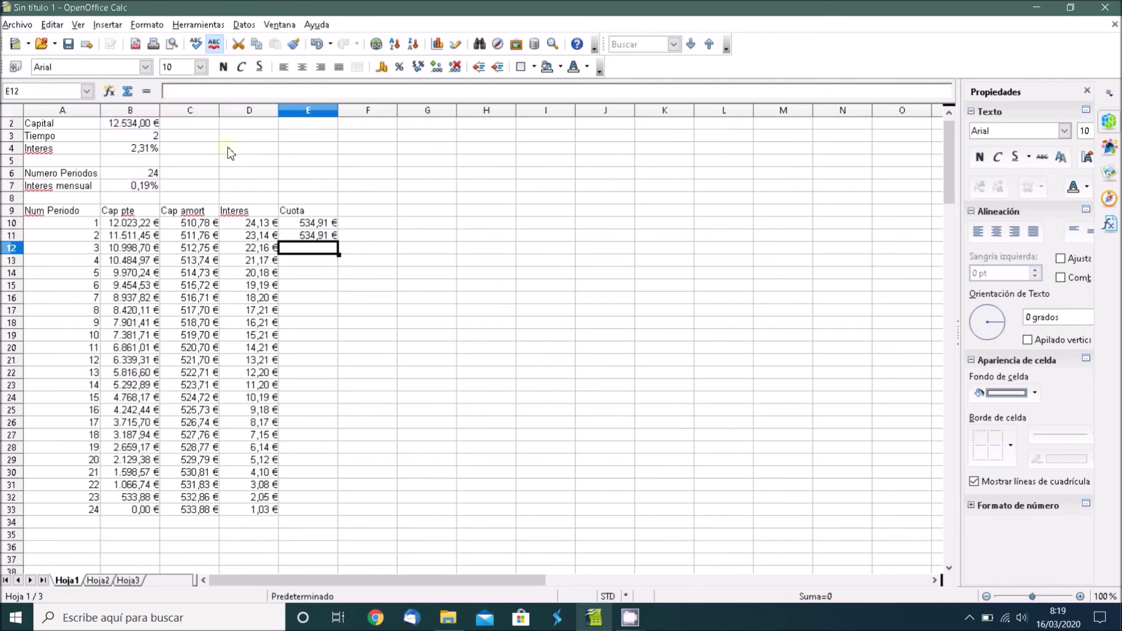
- Compare the formulas and results of the two Cuota calculations in E10 and E11
click(315, 237)
click(317, 225)
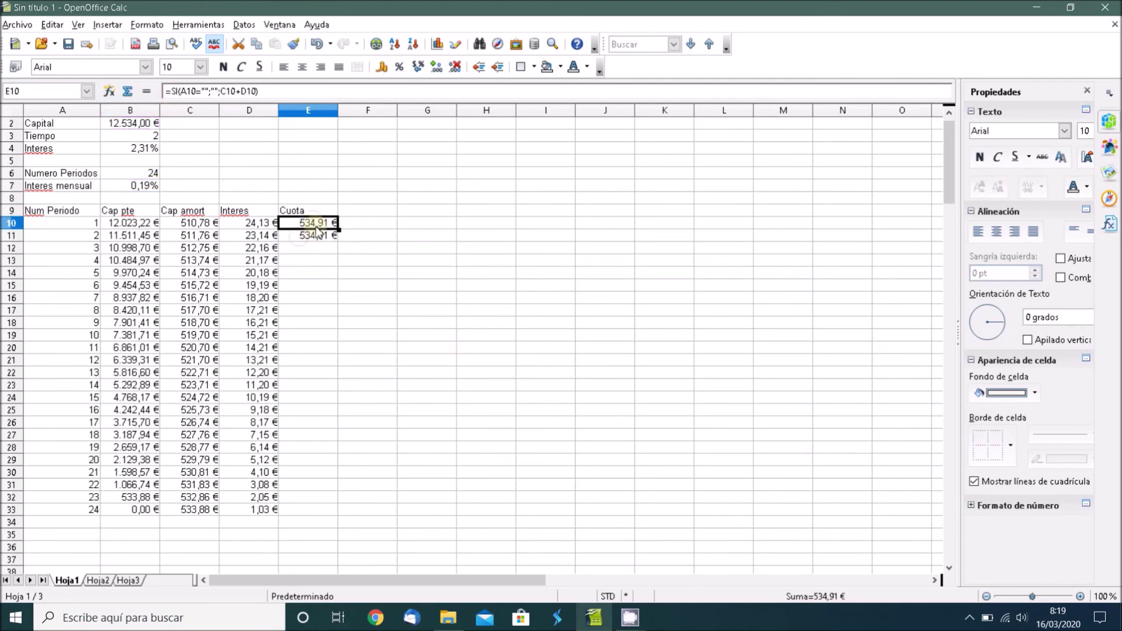
click(319, 237)
click(319, 225)
click(319, 236)
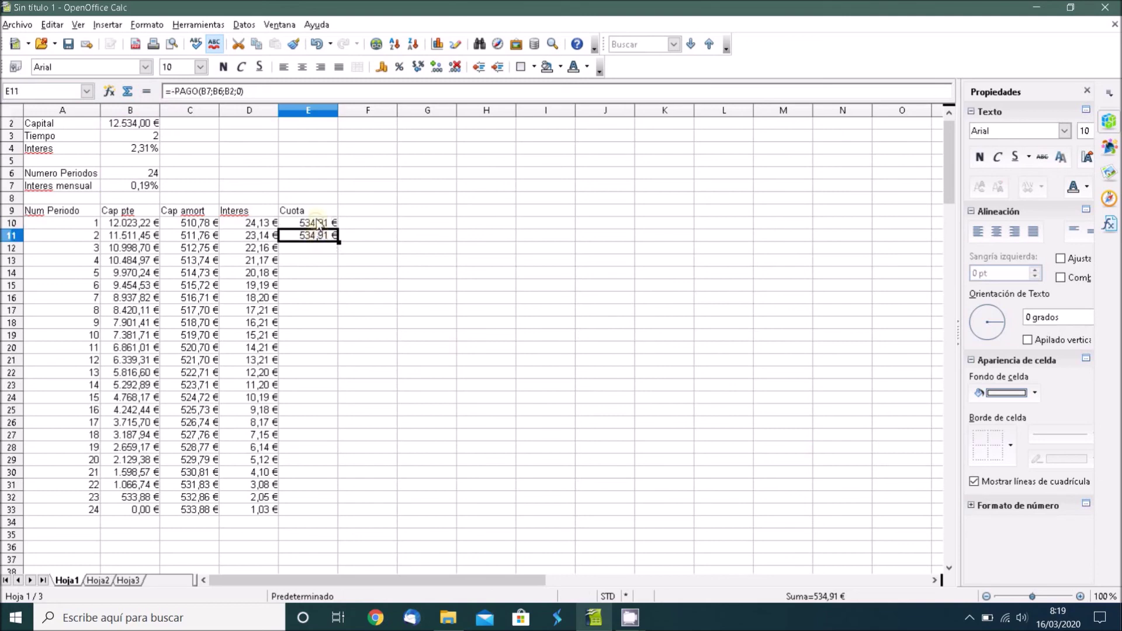
click(316, 224)
click(316, 232)
click(316, 224)
click(315, 237)
- Fill the E10 formula down the Cuota column through all the table's period rows, replacing the PAGO formula in E11
click(316, 225)
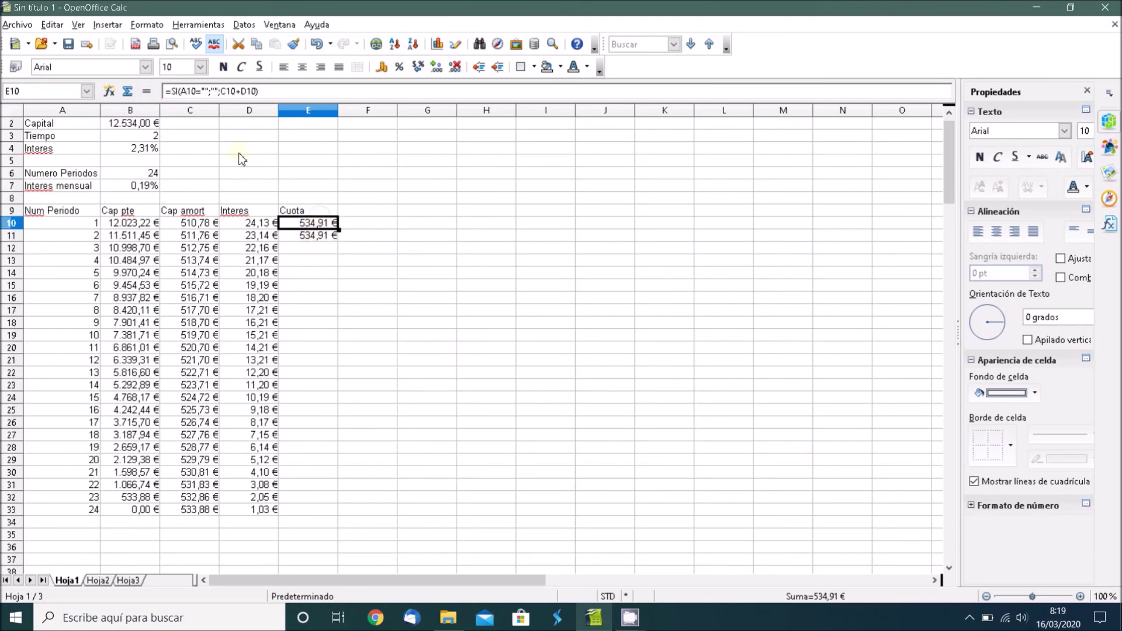
drag(339, 228, 364, 624)
click(365, 621)
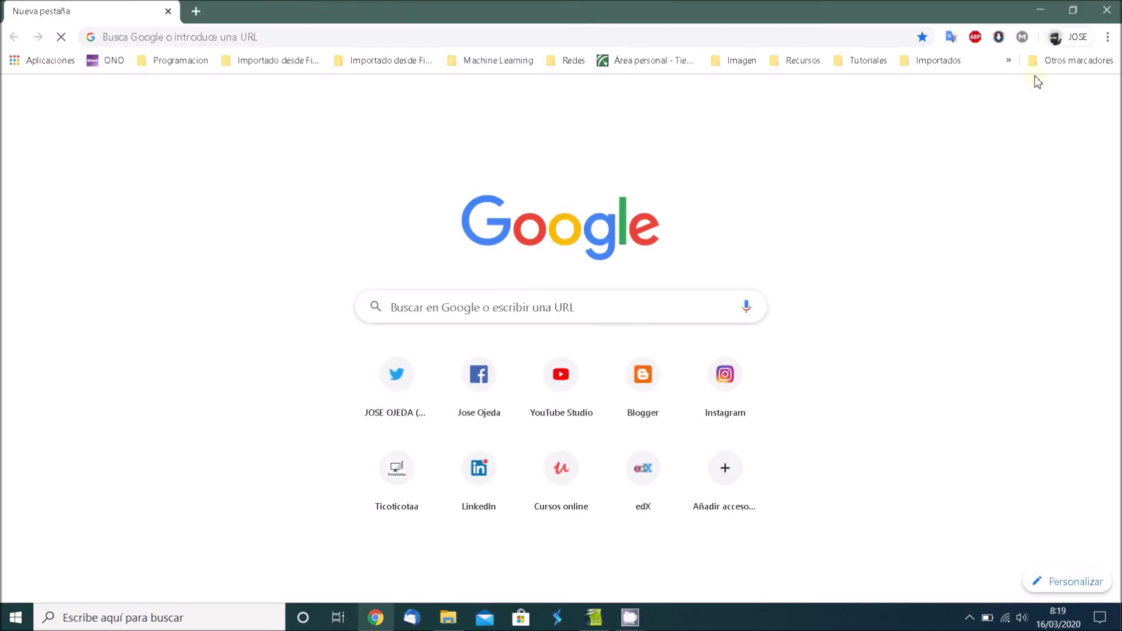
click(1040, 10)
drag(543, 220, 604, 221)
- Set the loan data to a Capital of 18.000, a Tiempo of 3 and an Interes of 2,53%
scroll(565, 243, up, 4)
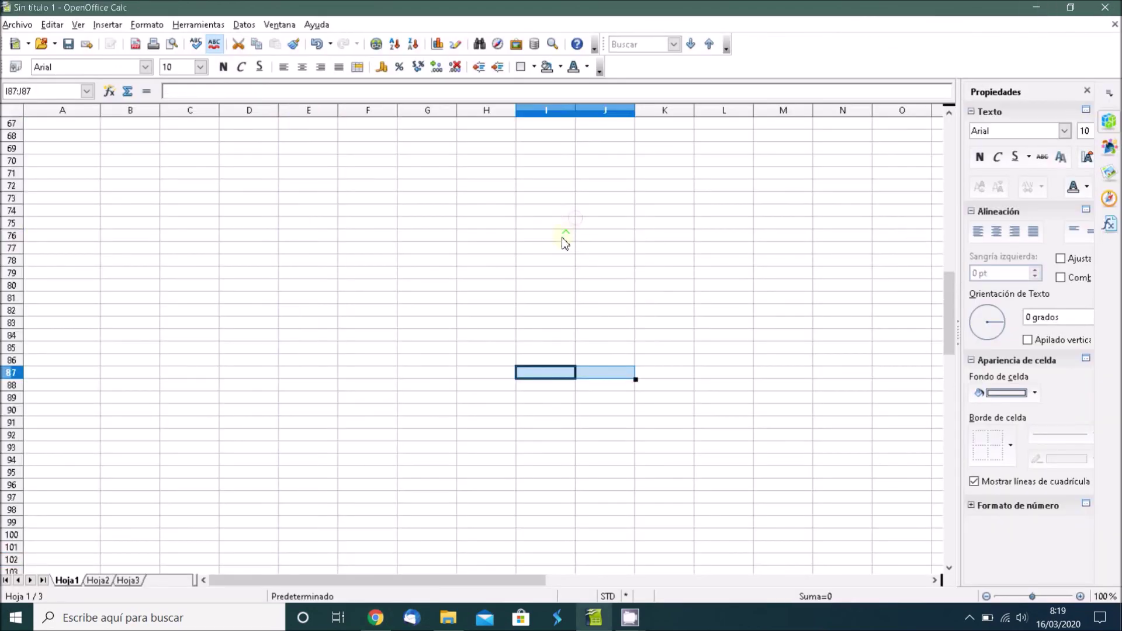
scroll(564, 243, up, 19)
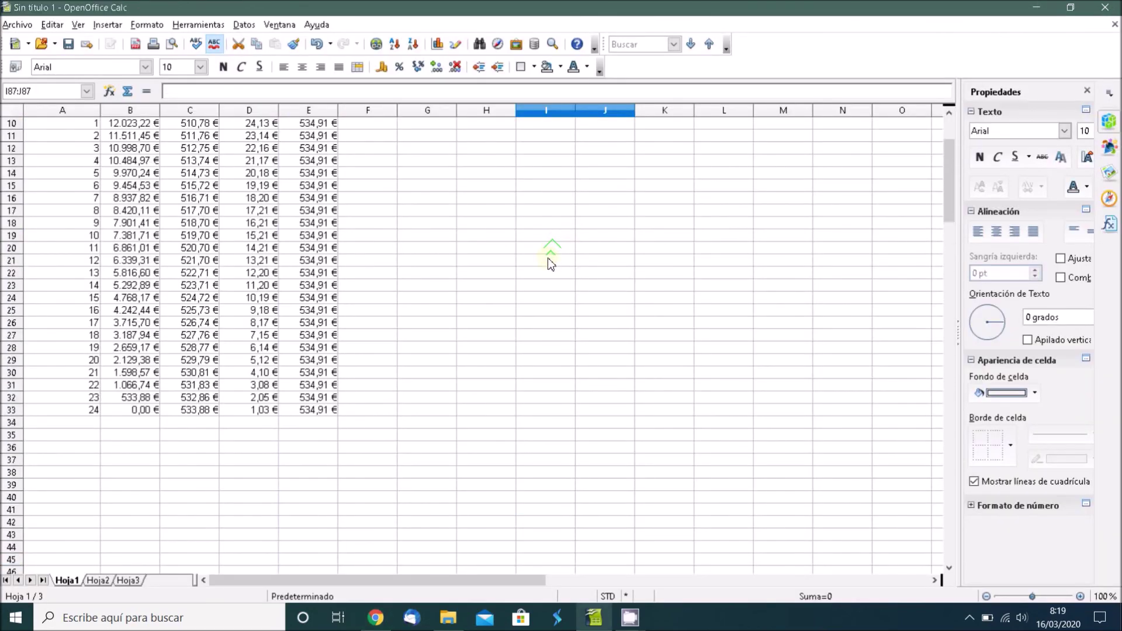
scroll(548, 262, up, 3)
click(134, 138)
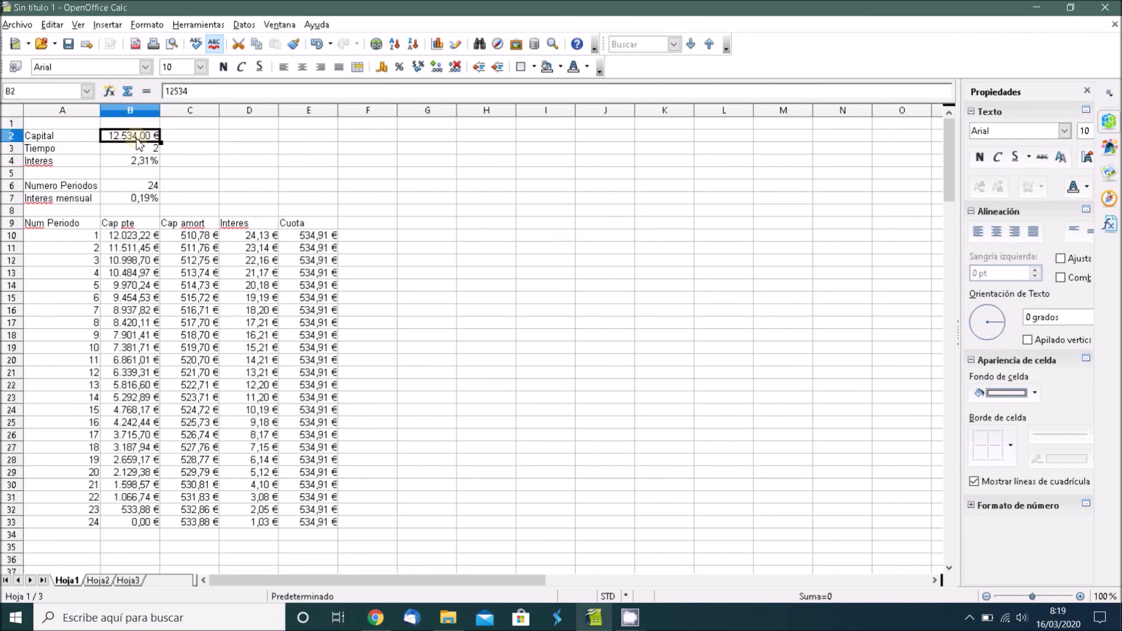
text(18.000)
key(Return)
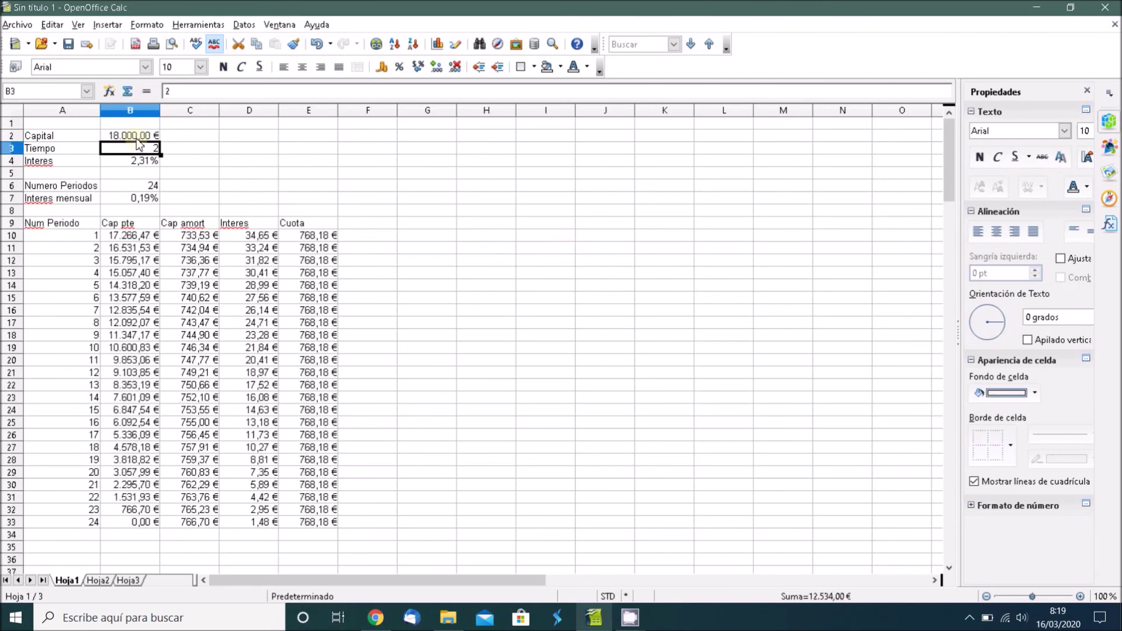
text(3)
key(Return)
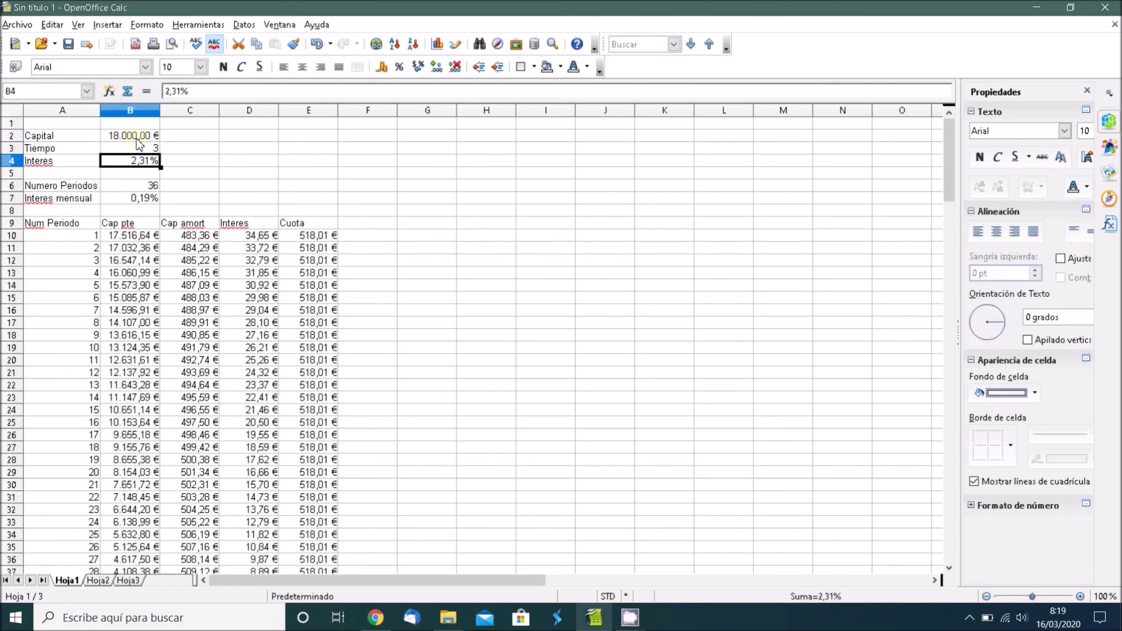
text(2,53)
key(Return)
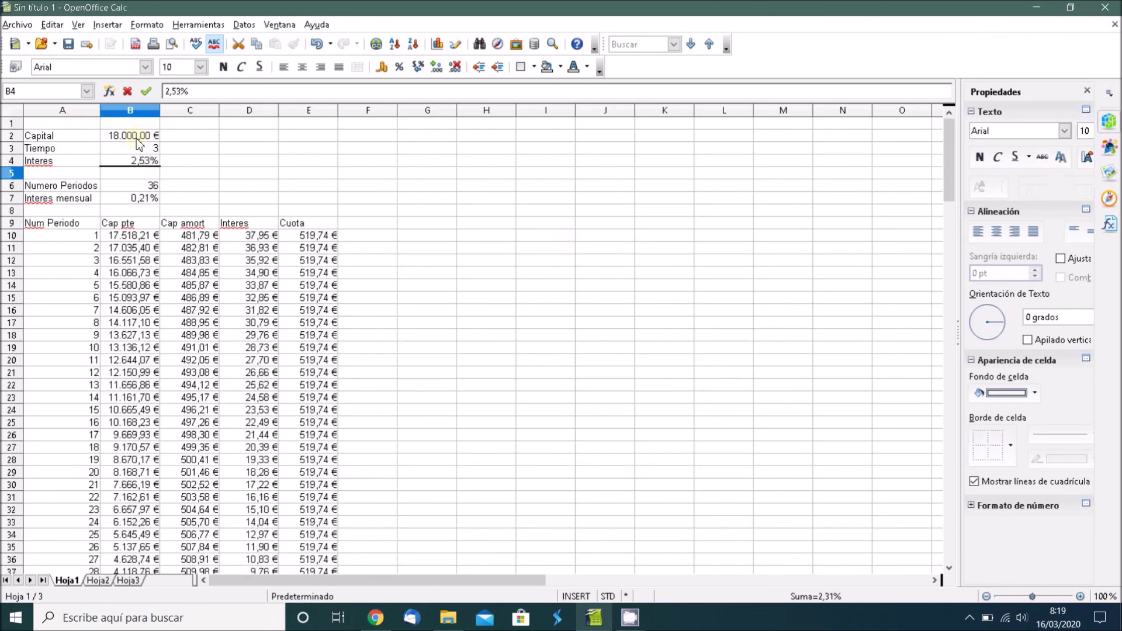
- Examine the recalculated pending capital down to the last period and the interest formula in D10
drag(129, 247, 129, 310)
scroll(181, 351, down, 8)
click(133, 374)
scroll(168, 264, up, 8)
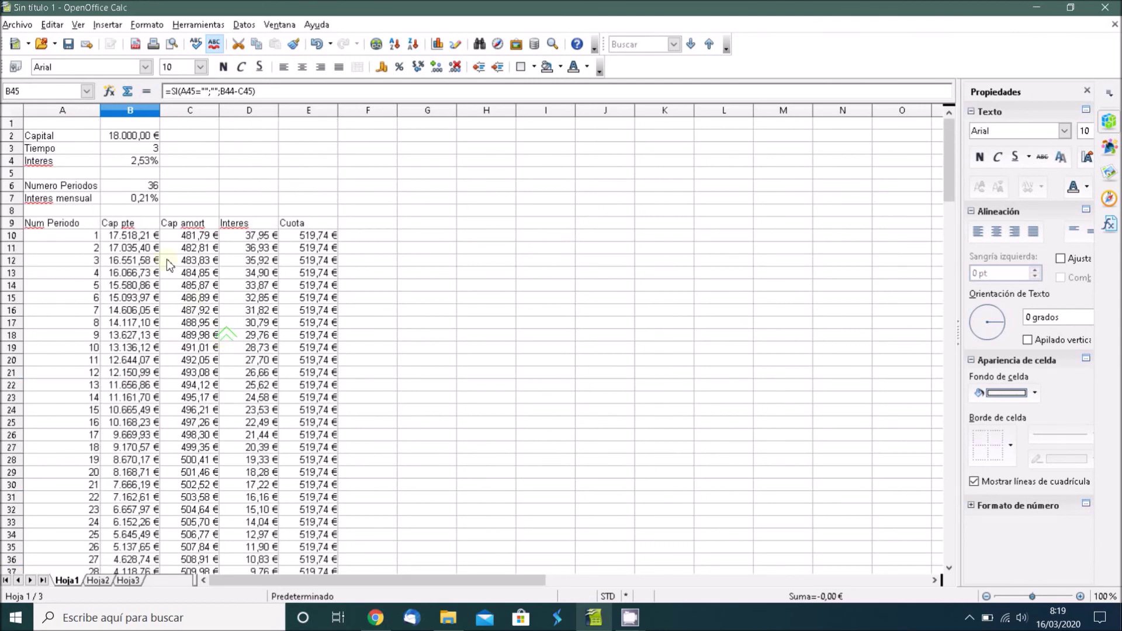
drag(63, 251, 88, 262)
click(135, 274)
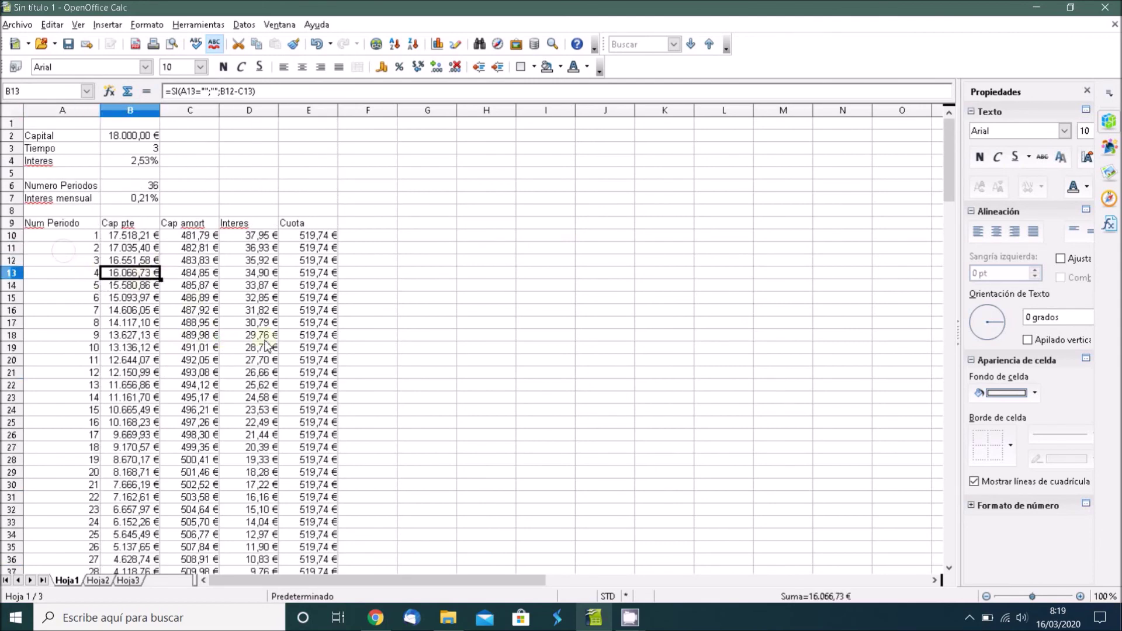
click(227, 237)
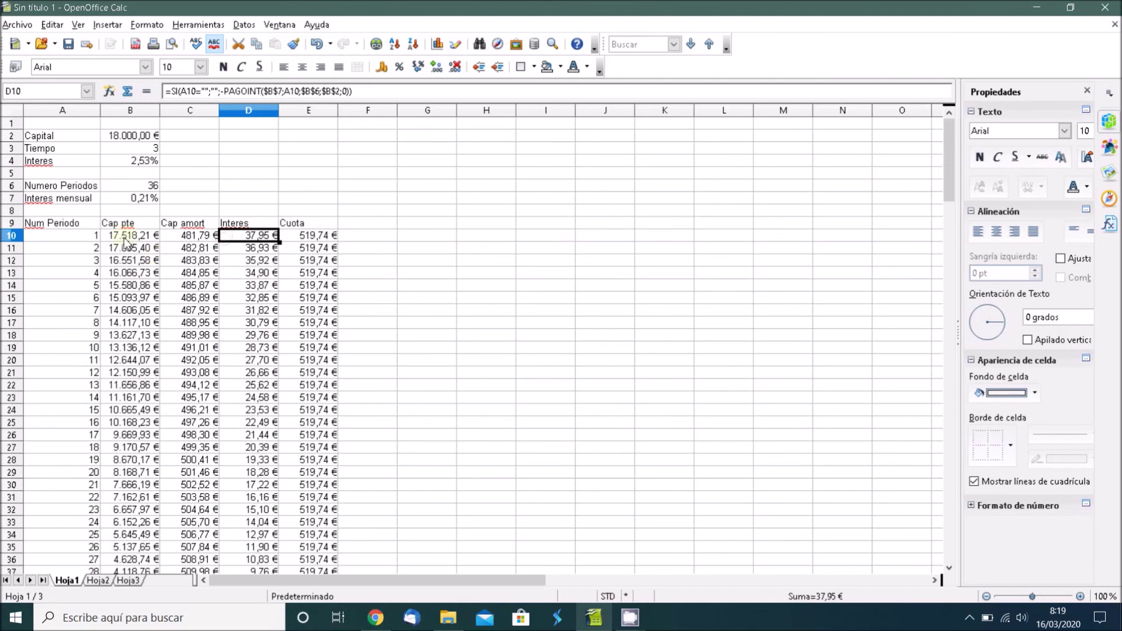
- Apply outer and inner borders to every cell of the loan data block A2:B4
click(91, 138)
drag(91, 138, 146, 162)
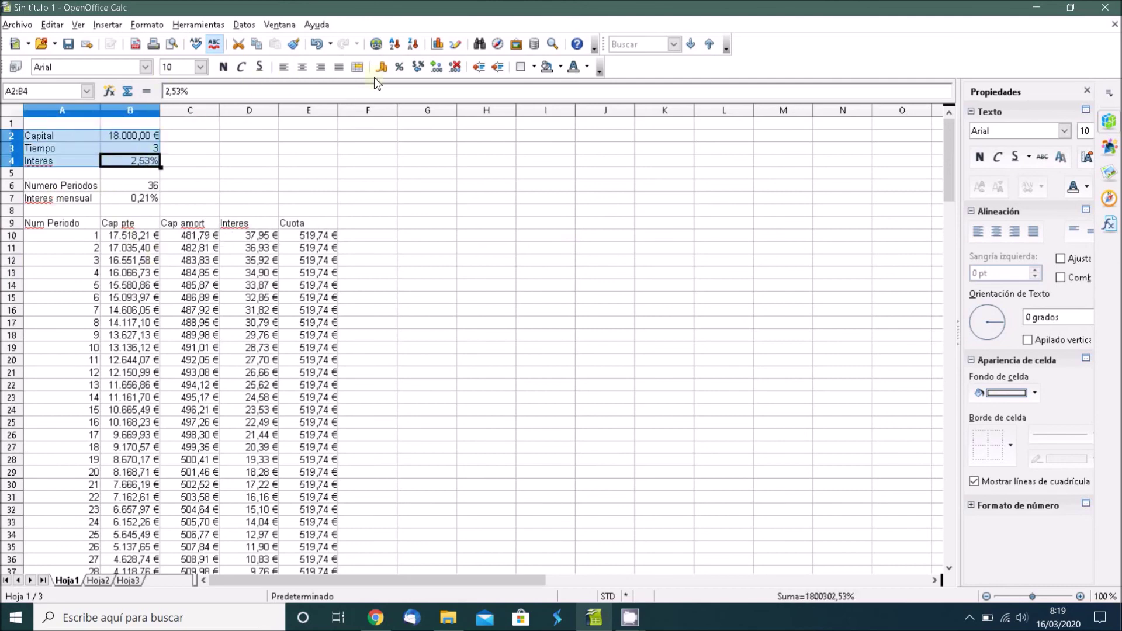
click(532, 68)
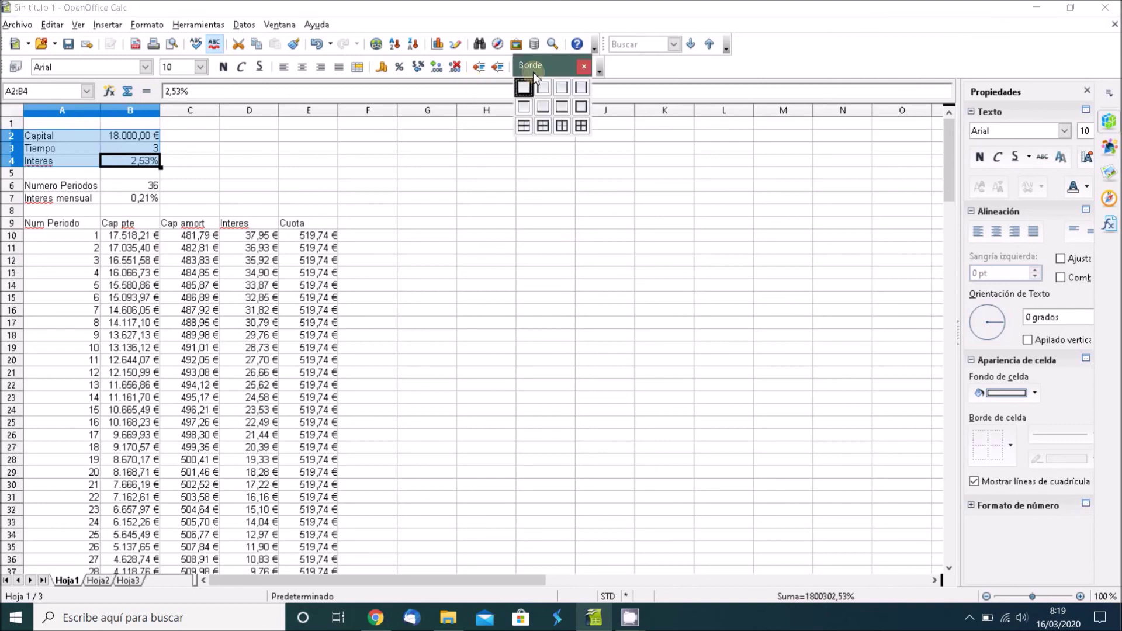
click(581, 125)
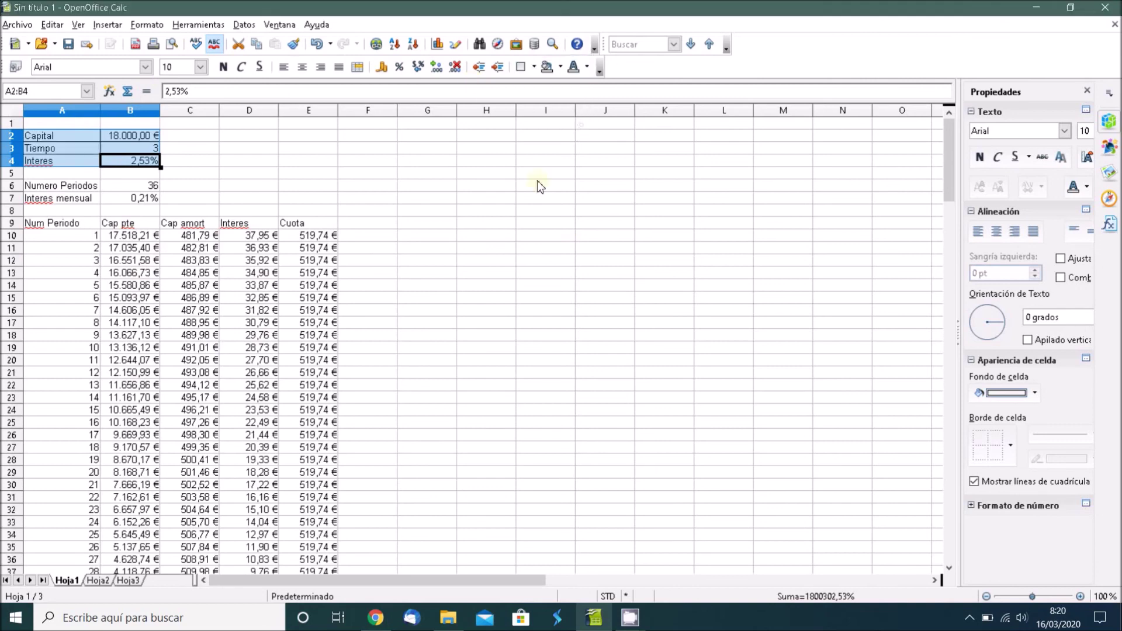
click(537, 180)
click(81, 151)
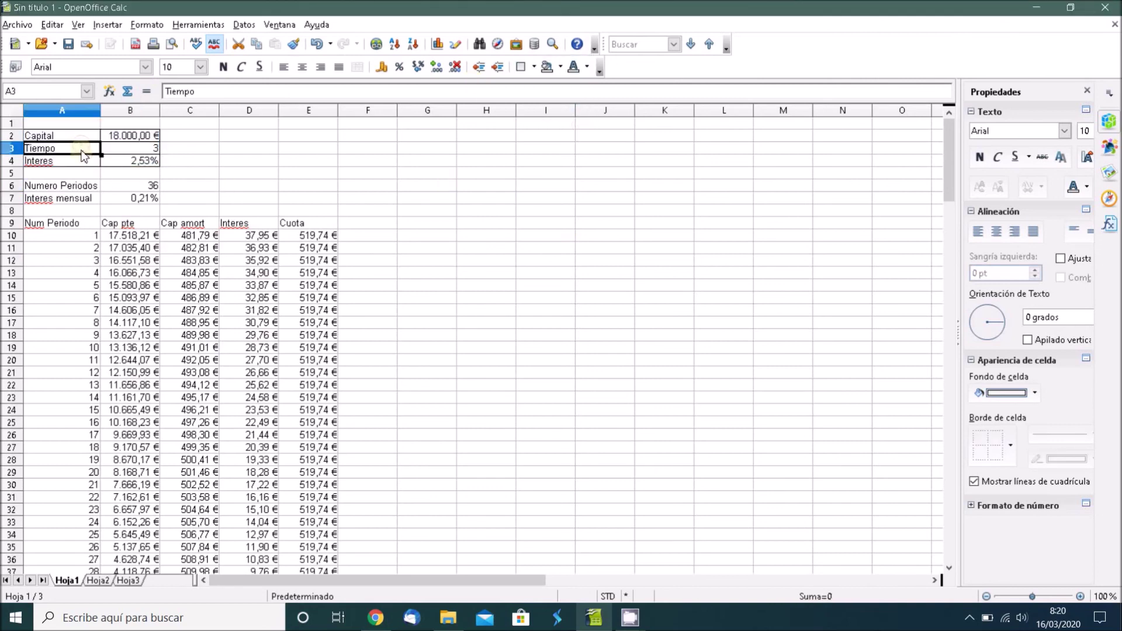
click(128, 165)
click(307, 186)
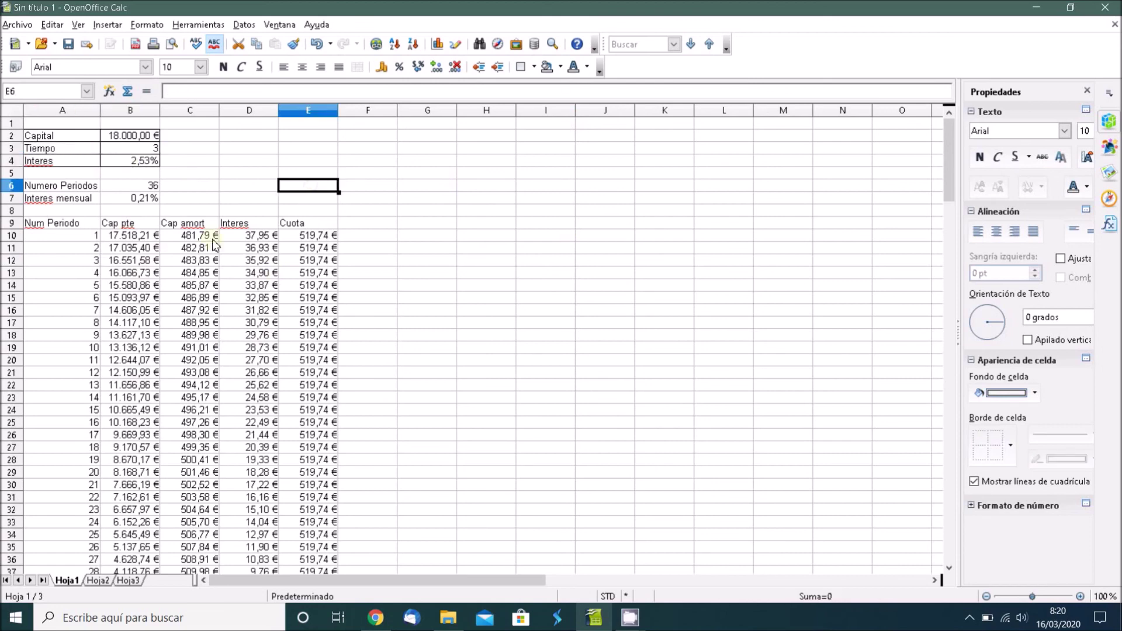